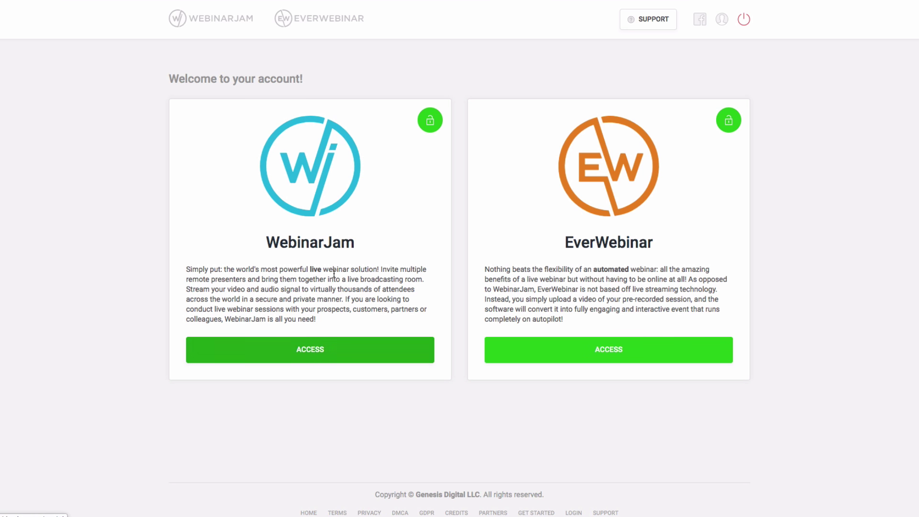
Open WebinarJam and start a new webinar with Express configuration, set to run Right now.
{"action": "left_click", "coordinate": [387, 335]}
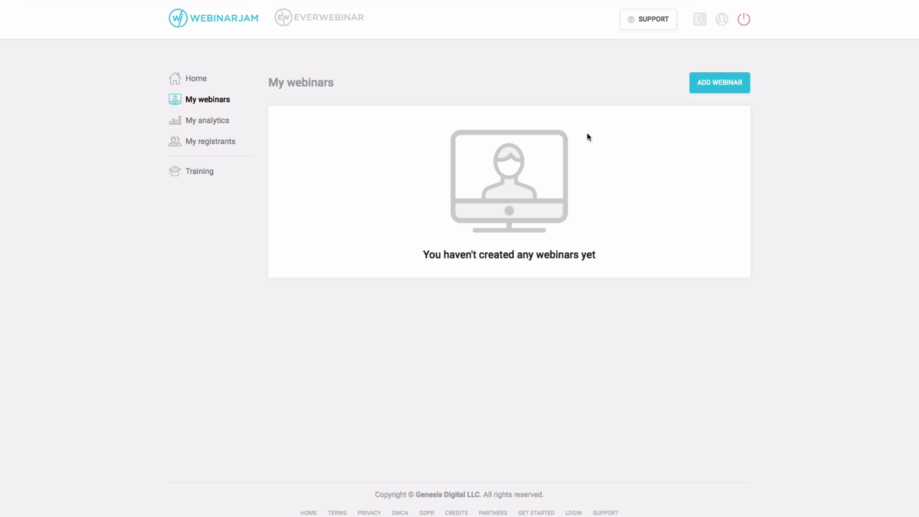
{"action": "left_click", "coordinate": [713, 89]}
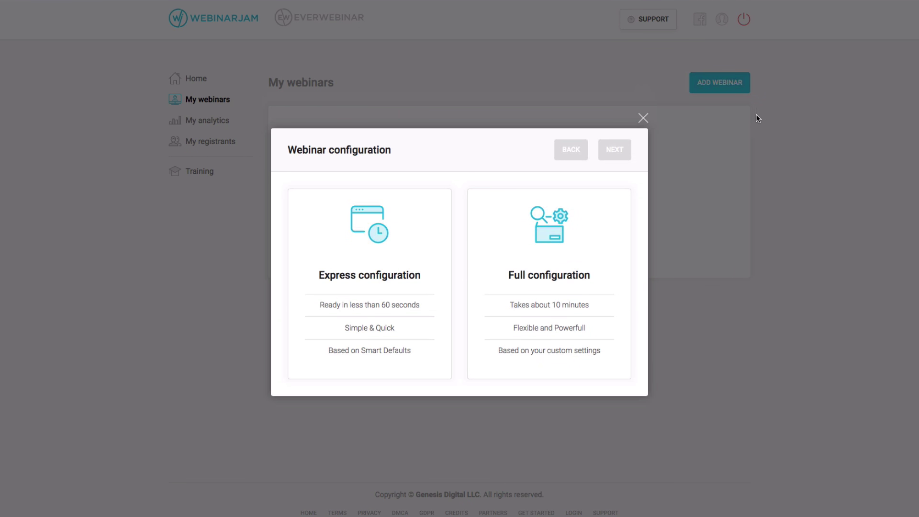
{"action": "left_click", "coordinate": [644, 118]}
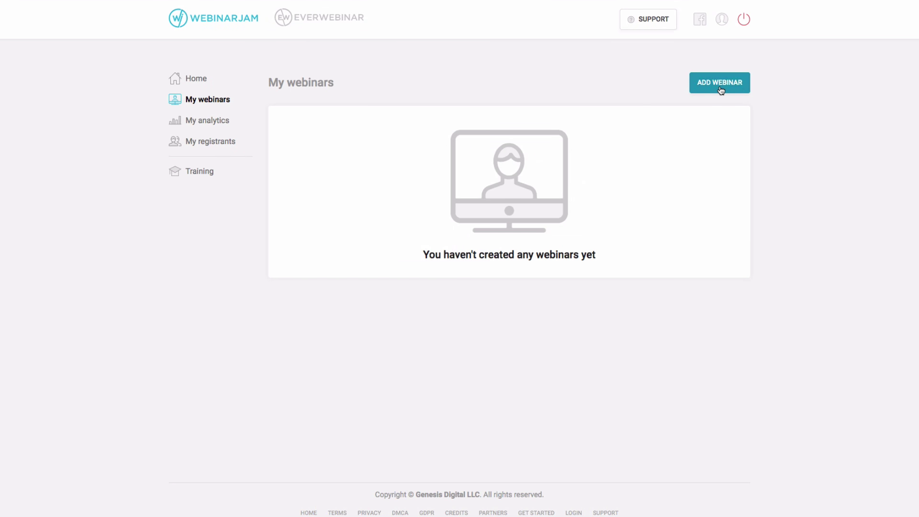
{"action": "left_click", "coordinate": [720, 89]}
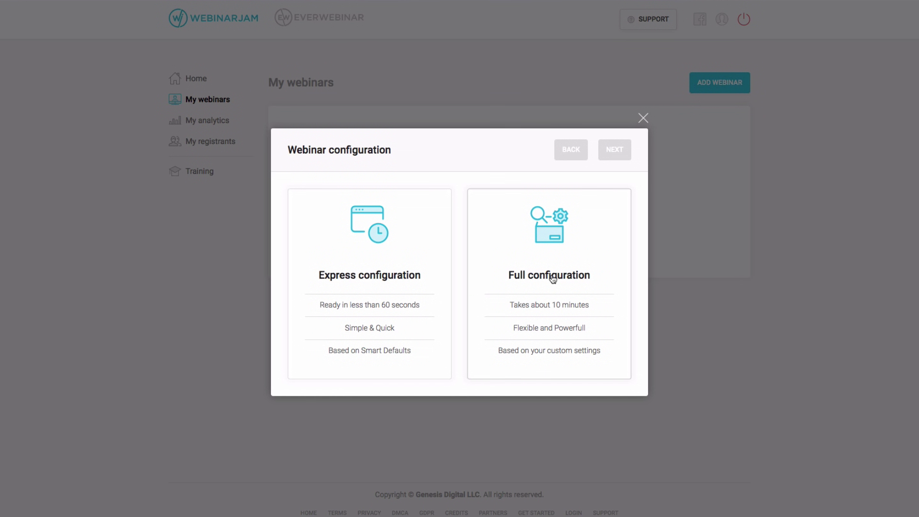
{"action": "left_click", "coordinate": [393, 296]}
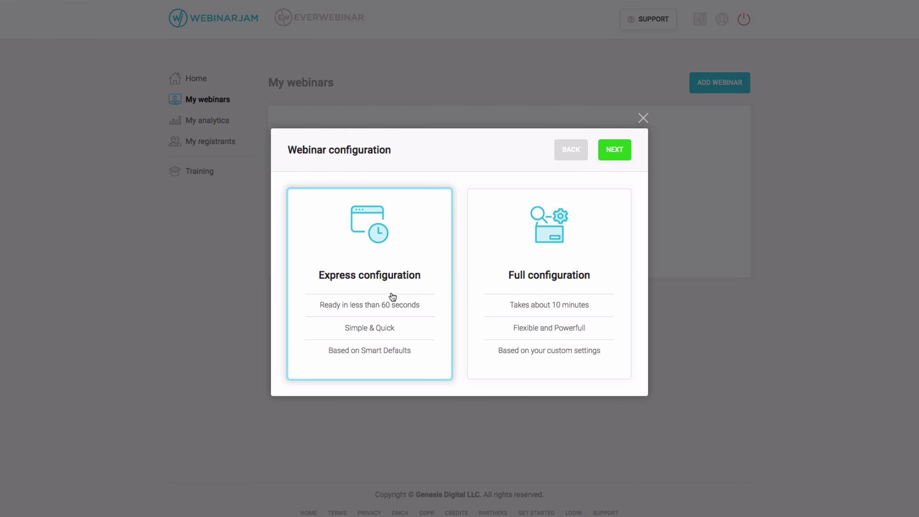
{"action": "left_click", "coordinate": [617, 154]}
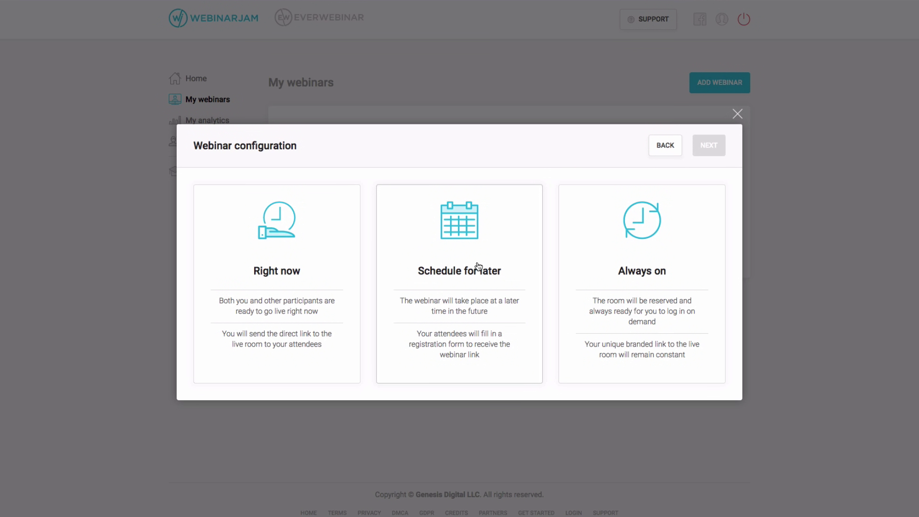
{"action": "left_click", "coordinate": [294, 263]}
{"action": "left_click", "coordinate": [711, 147]}
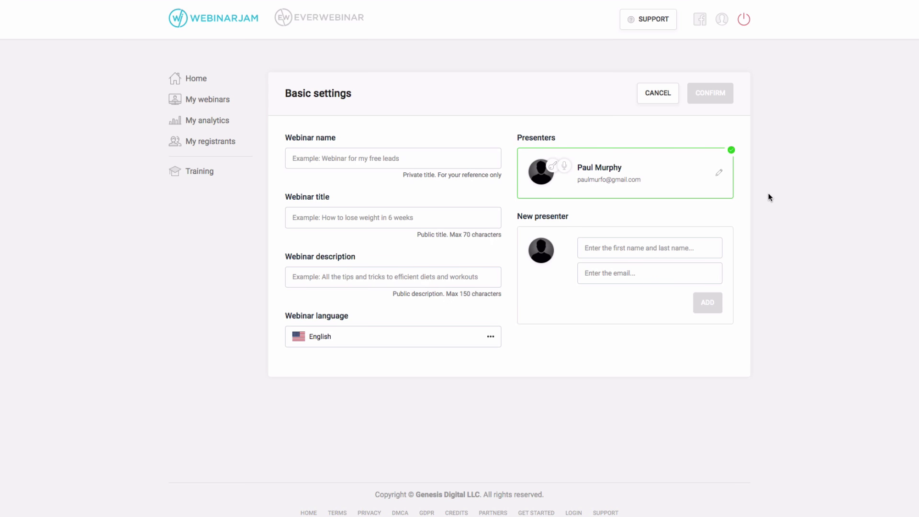
Fill in the webinar name, title and description with "Call with" followed by the presenter's first name.
{"action": "left_click", "coordinate": [369, 160]}
{"action": "type", "text": "Ca"}
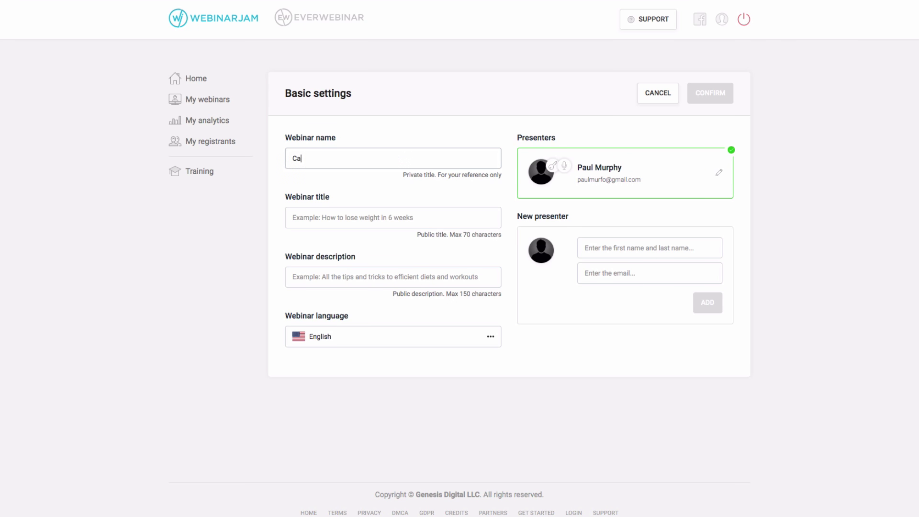
{"action": "type", "text": "ll with Paul"}
{"action": "left_click_drag", "start_coordinate": [349, 158], "coordinate": [276, 163]}
{"action": "right_click", "coordinate": [305, 158]}
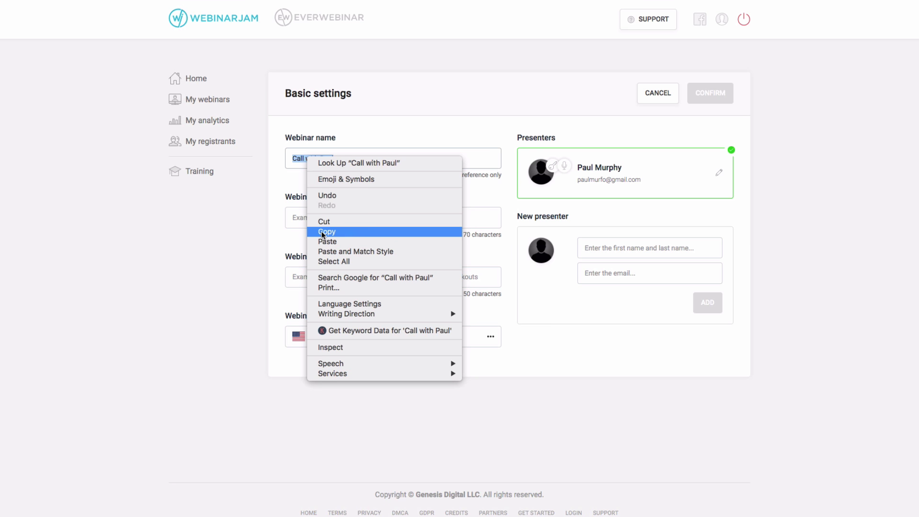
{"action": "left_click", "coordinate": [322, 232]}
{"action": "left_click", "coordinate": [314, 217]}
{"action": "key", "text": "super+v"}
{"action": "left_click", "coordinate": [319, 277]}
{"action": "key", "text": "super+v"}
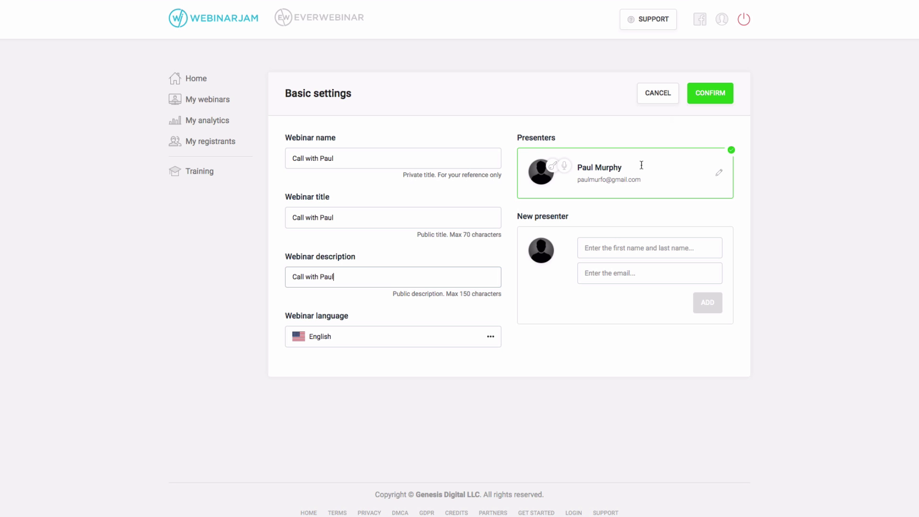
Confirm the basic settings, finish creating the webinar and return to the webinar dashboard.
{"action": "left_click", "coordinate": [714, 99]}
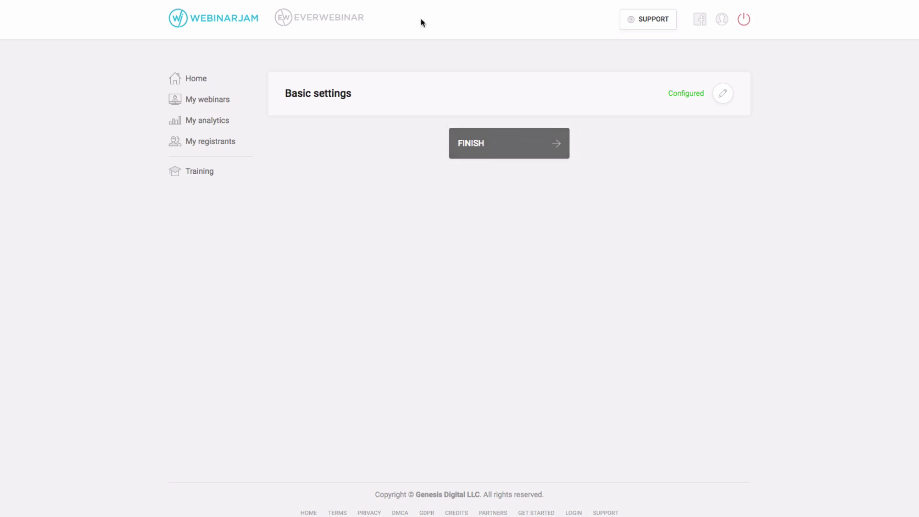
{"action": "left_click", "coordinate": [515, 147]}
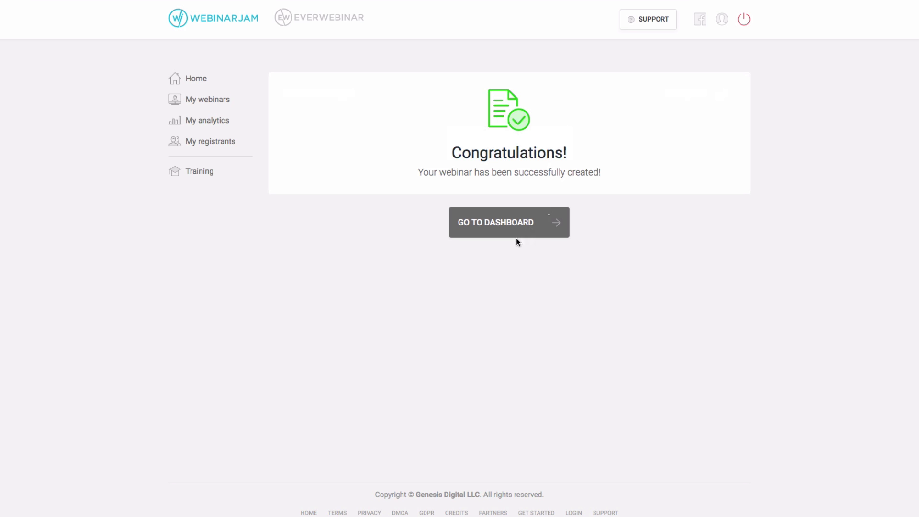
{"action": "left_click", "coordinate": [537, 225]}
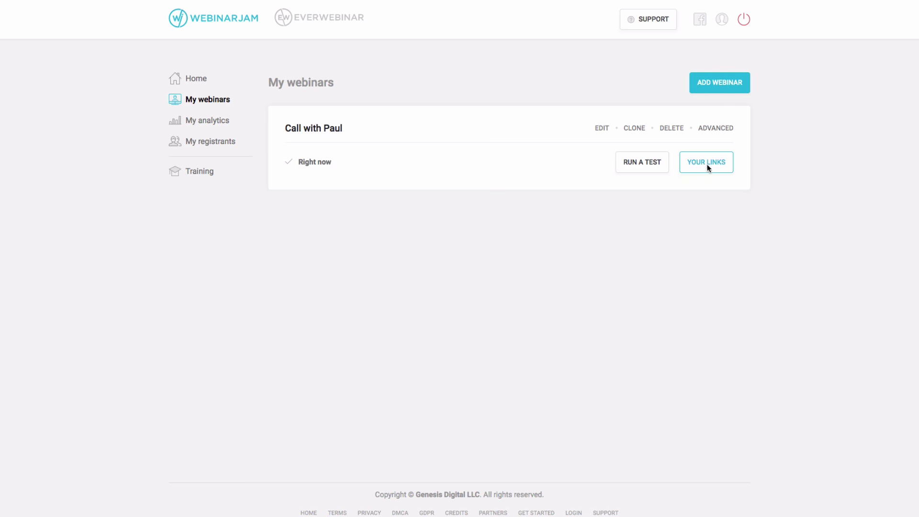
Copy the attendees' registration page link from the new webinar's links.
{"action": "left_click", "coordinate": [706, 166]}
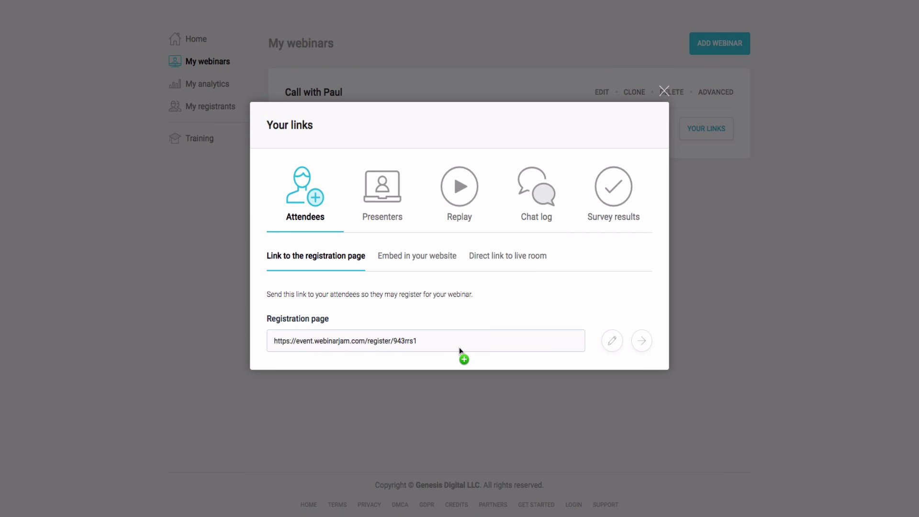
{"action": "left_click_drag", "start_coordinate": [445, 341], "coordinate": [266, 342]}
{"action": "right_click", "coordinate": [301, 340]}
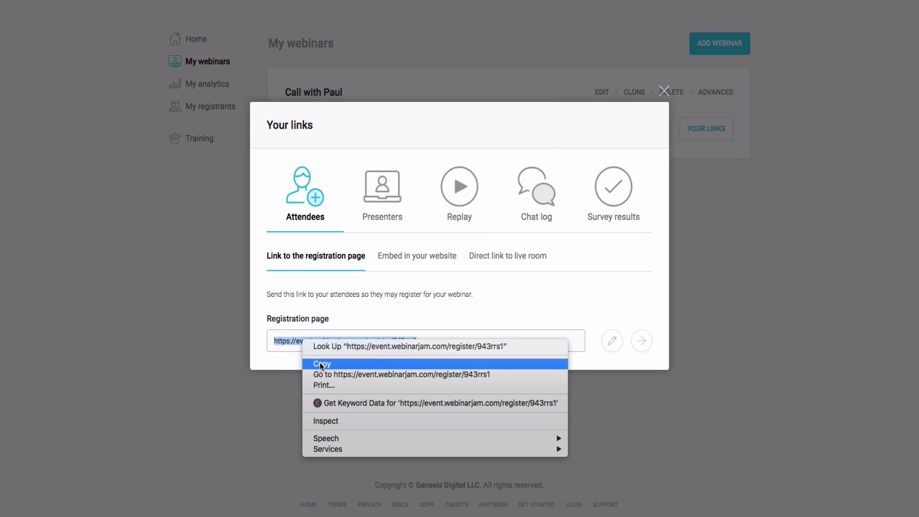
{"action": "left_click", "coordinate": [319, 363]}
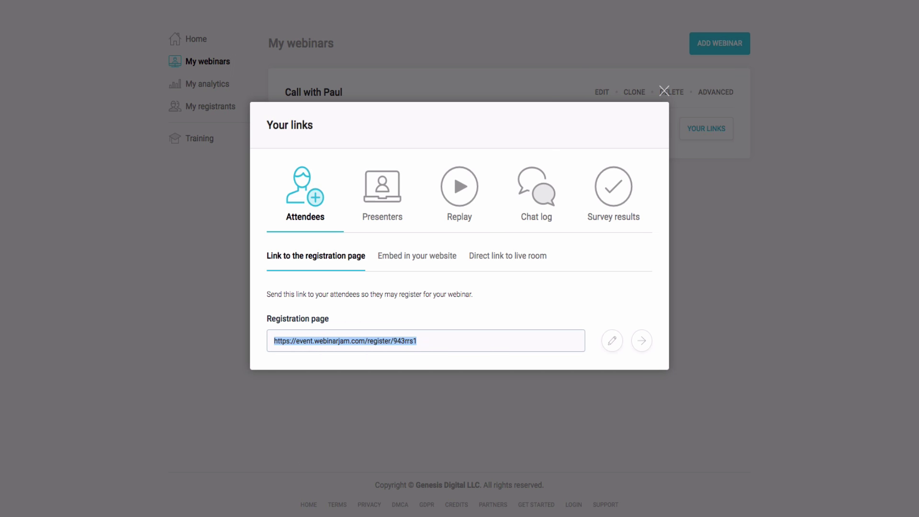
Open the copied registration link in a new browser tab and enter the webinar room with the prefilled details.
{"action": "key", "text": "super+t"}
{"action": "key", "text": "super+v"}
{"action": "key", "text": "Return"}
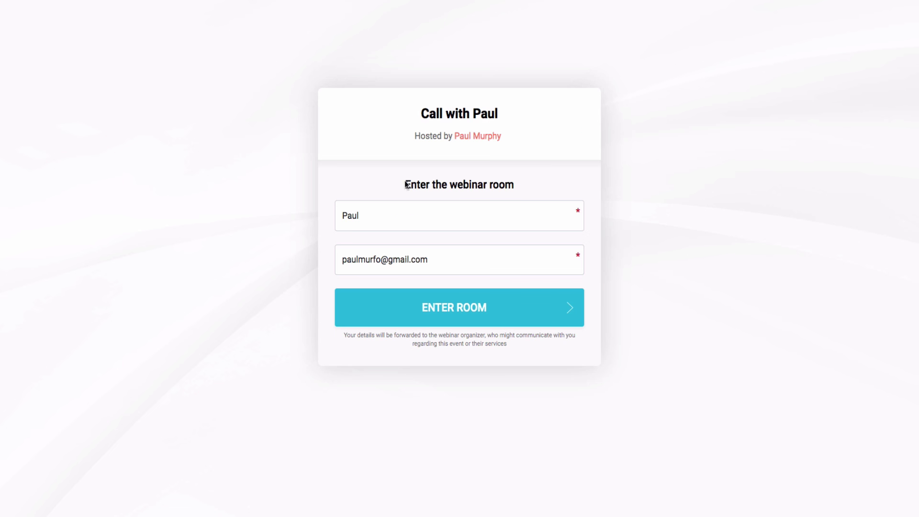
{"action": "left_click", "coordinate": [468, 309]}
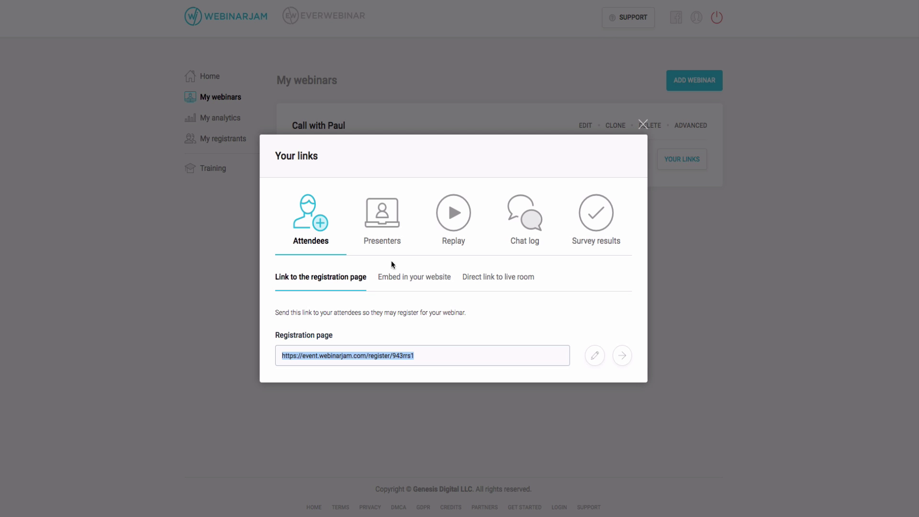
Copy the presenter's live room link from the webinar's presenter links and close the links window.
{"action": "left_click", "coordinate": [387, 221]}
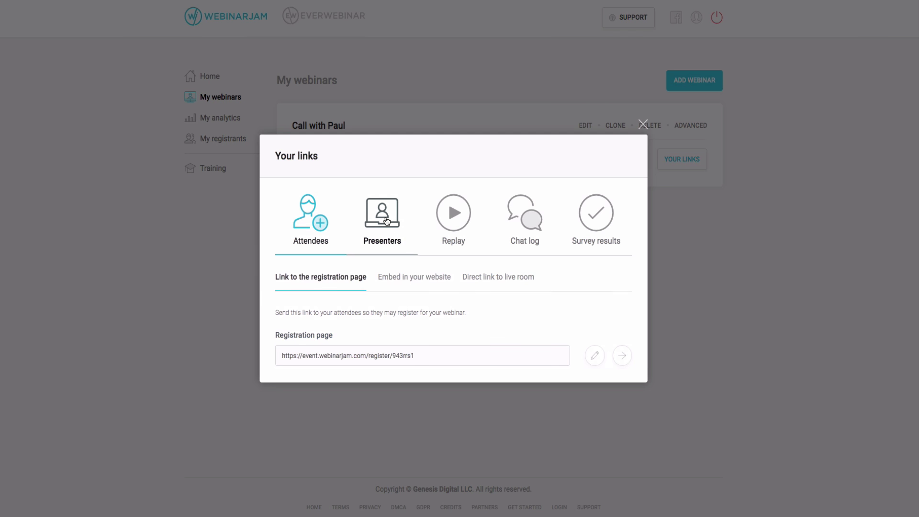
{"action": "left_click_drag", "start_coordinate": [407, 302], "coordinate": [565, 312]}
{"action": "left_click_drag", "start_coordinate": [408, 351], "coordinate": [567, 360]}
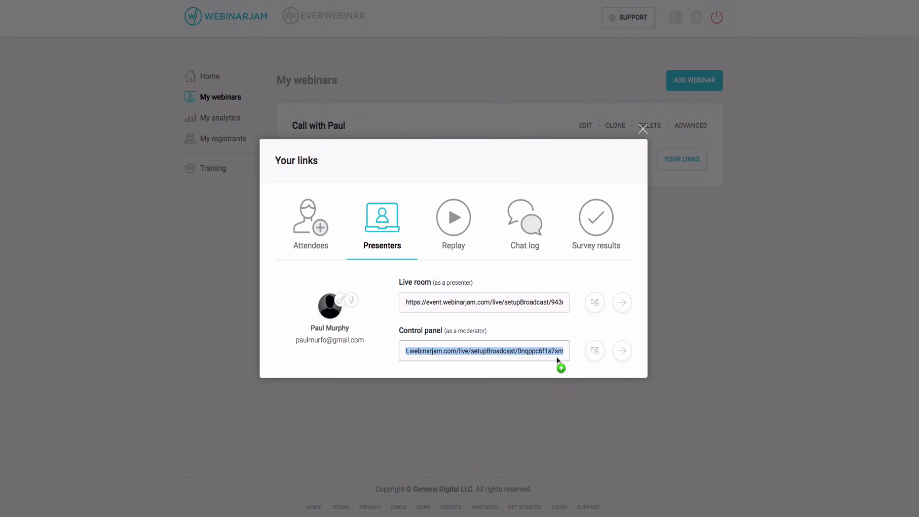
{"action": "left_click", "coordinate": [405, 303]}
{"action": "left_click_drag", "start_coordinate": [404, 303], "coordinate": [563, 310]}
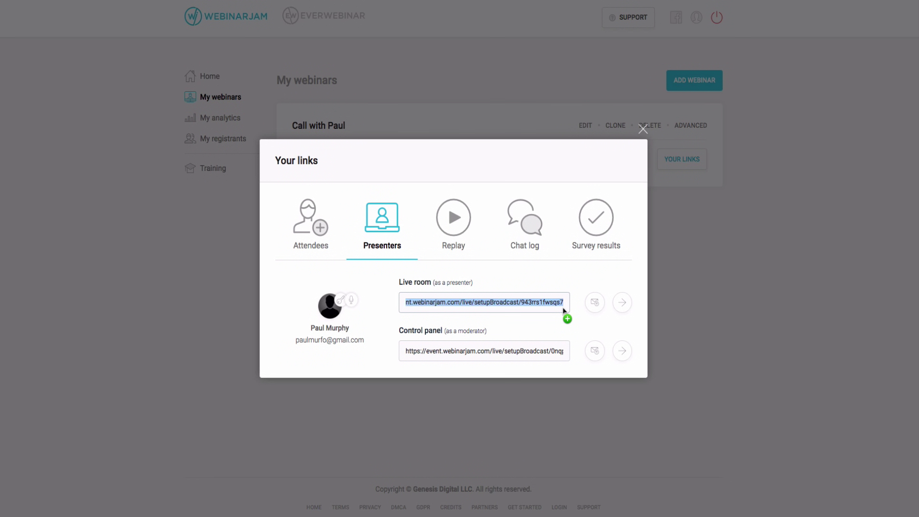
{"action": "right_click", "coordinate": [433, 304]}
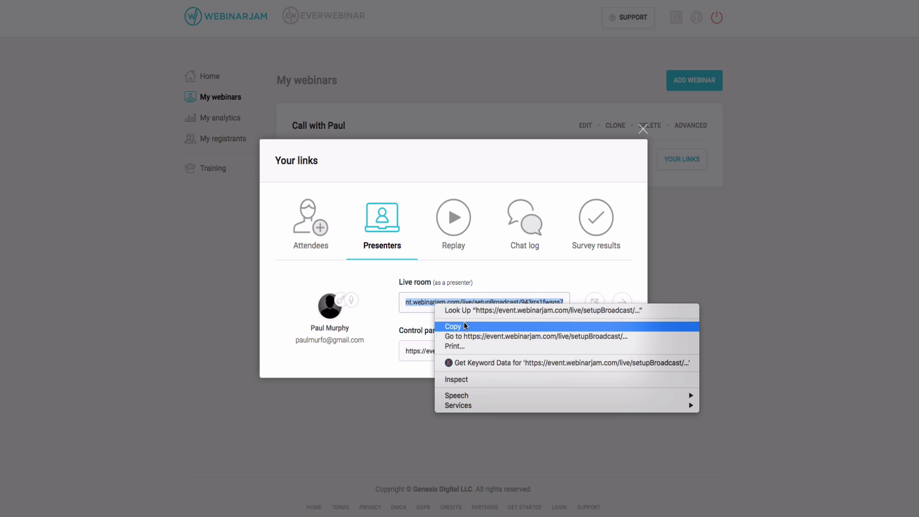
{"action": "left_click", "coordinate": [466, 324]}
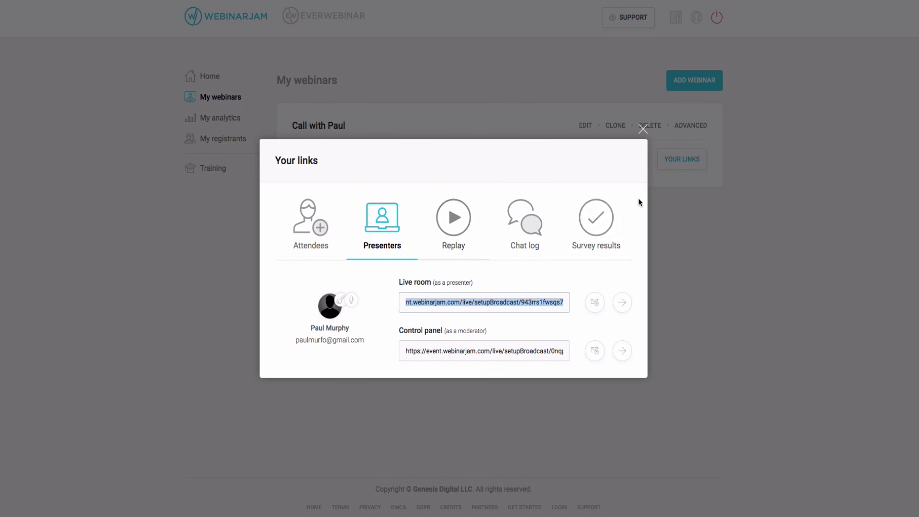
{"action": "left_click", "coordinate": [643, 129]}
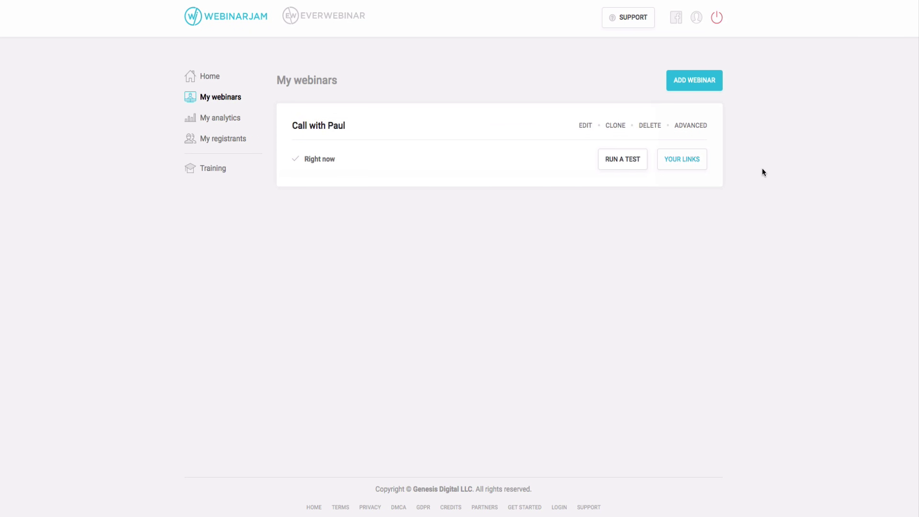
Start another webinar with Full configuration, set to Schedule for later.
{"action": "left_click", "coordinate": [675, 80]}
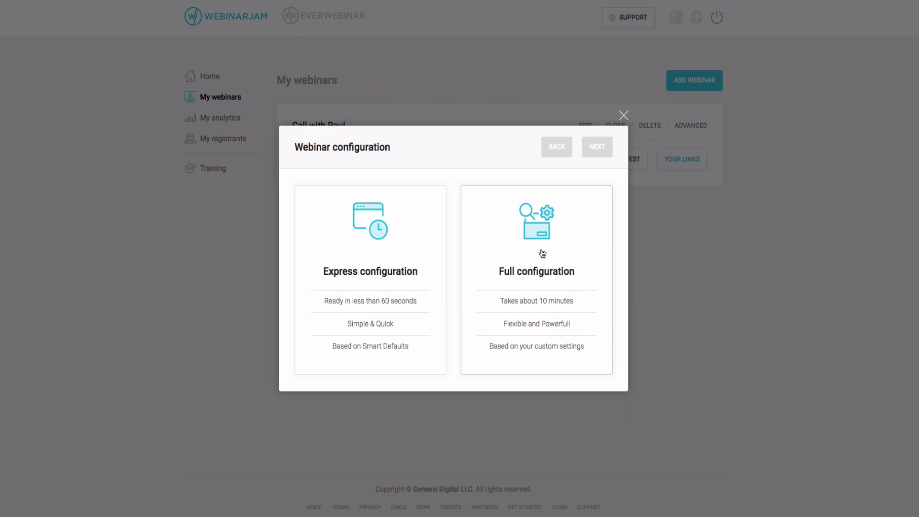
{"action": "left_click", "coordinate": [543, 254]}
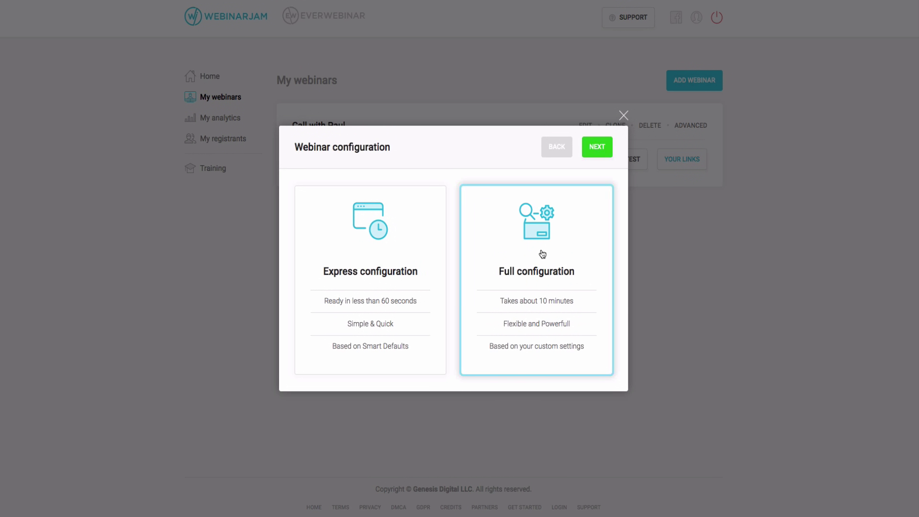
{"action": "left_click", "coordinate": [598, 146]}
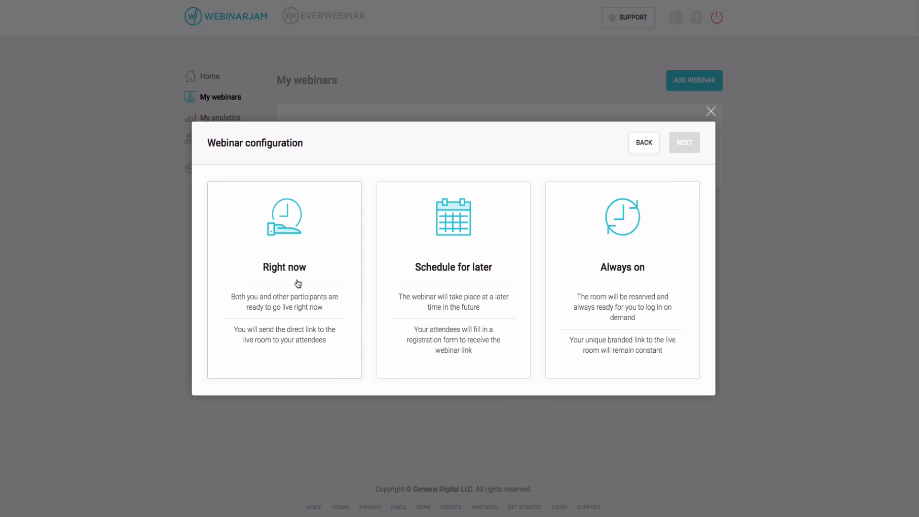
{"action": "left_click", "coordinate": [445, 269]}
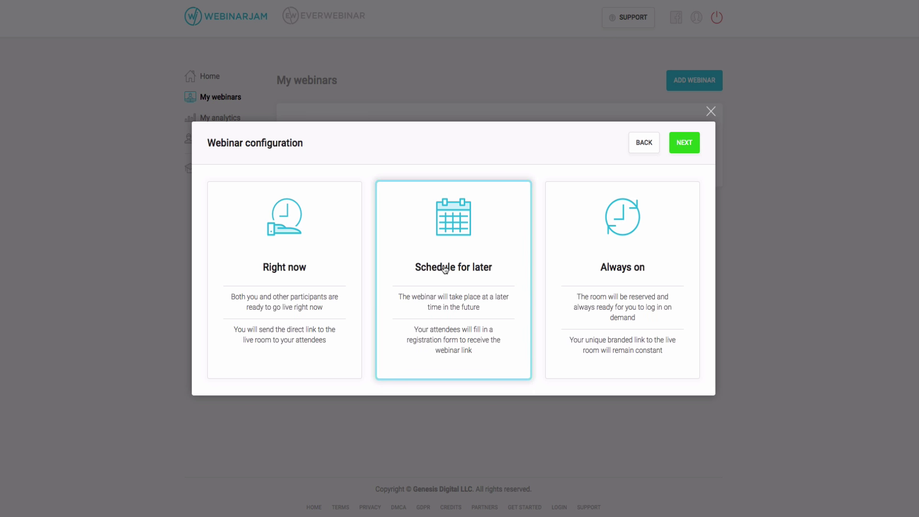
{"action": "left_click", "coordinate": [688, 148]}
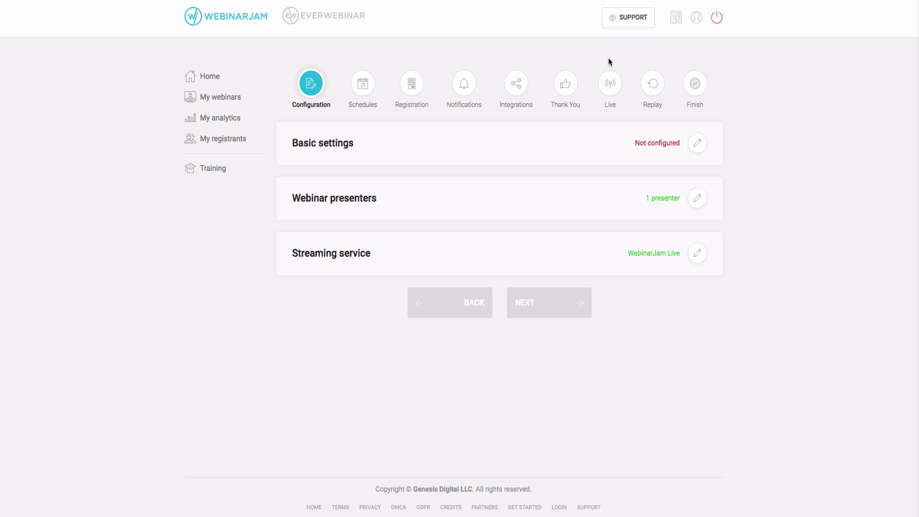
Enter "Live Presentation With" plus the presenter's full name as webinar name, title and description, keep it unlisted, and confirm the basic settings.
{"action": "left_click", "coordinate": [696, 145]}
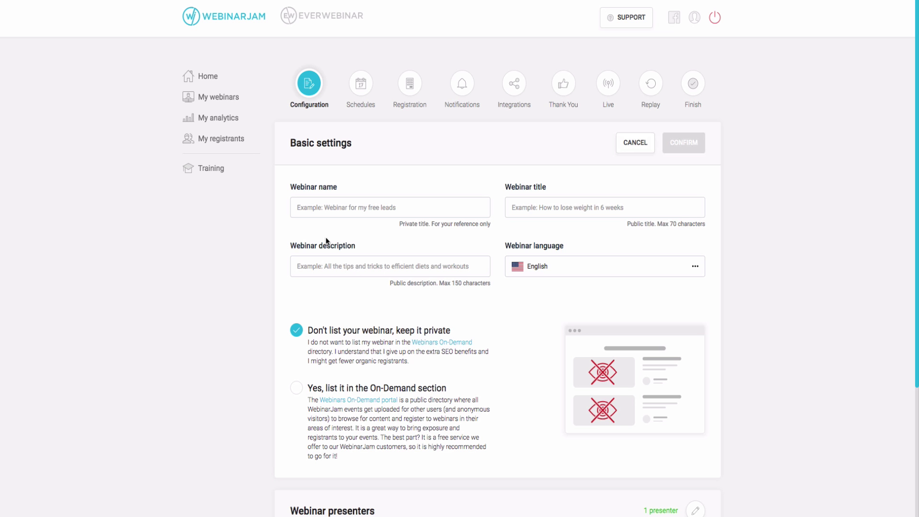
{"action": "left_click", "coordinate": [328, 209]}
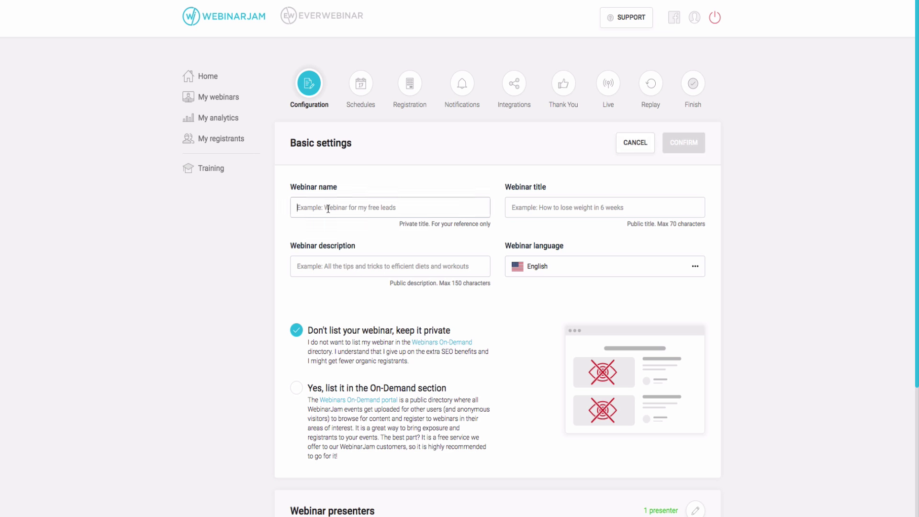
{"action": "type", "text": "Live Presentation With Paul Murphy"}
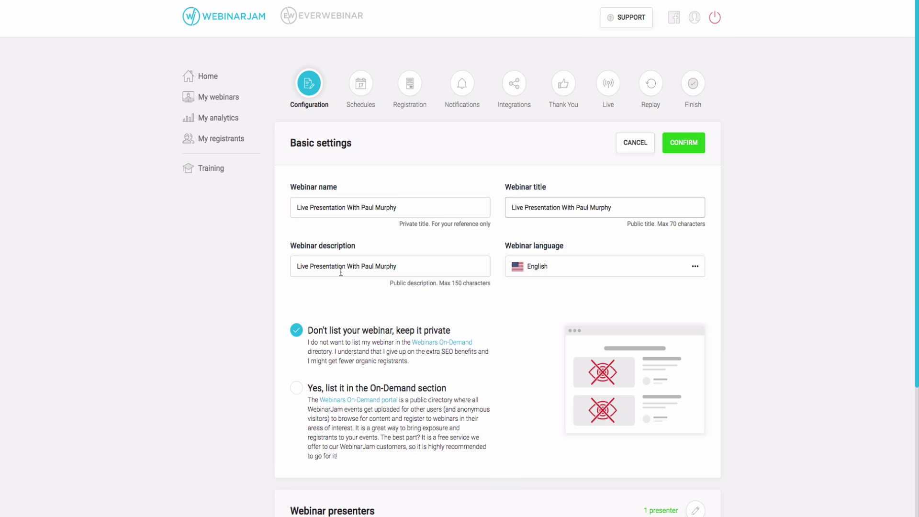
{"action": "scroll", "coordinate": [573, 205], "scroll_direction": "down", "scroll_amount": 4}
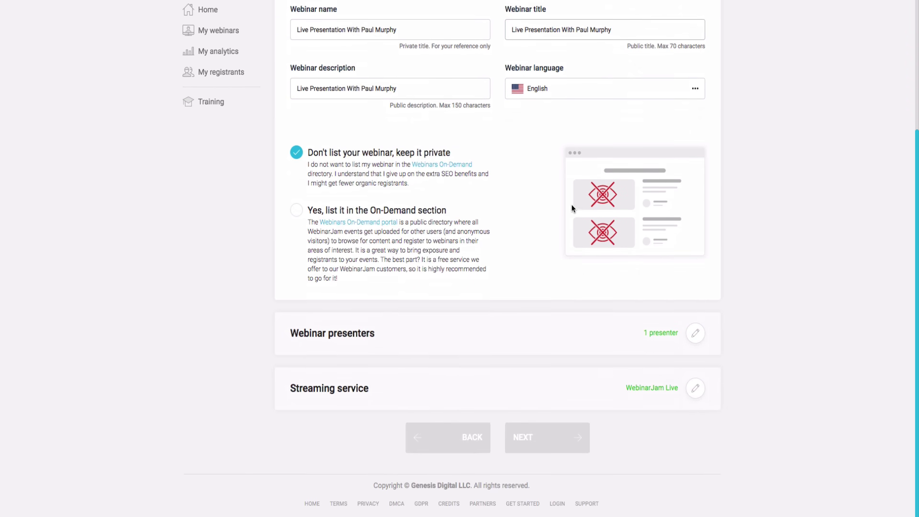
{"action": "scroll", "coordinate": [268, 220], "scroll_direction": "up", "scroll_amount": 3}
{"action": "scroll", "coordinate": [274, 247], "scroll_direction": "down", "scroll_amount": 1}
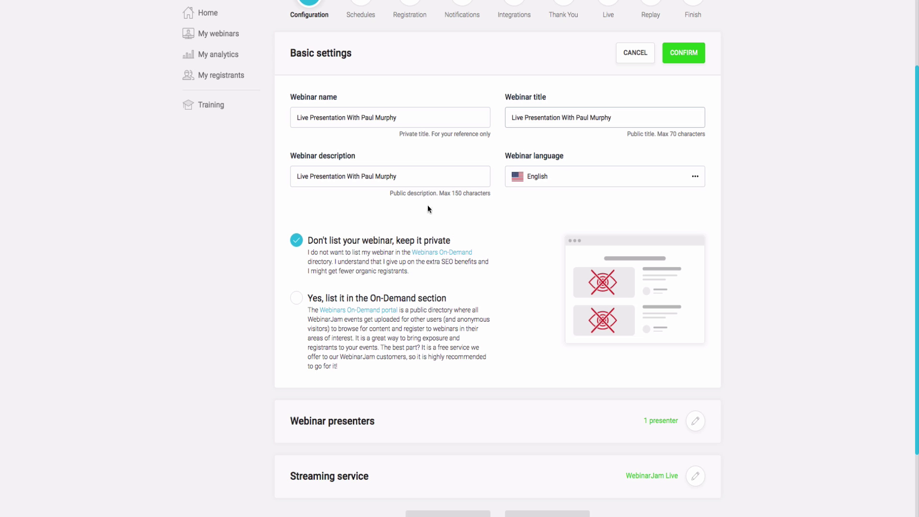
{"action": "left_click", "coordinate": [680, 54]}
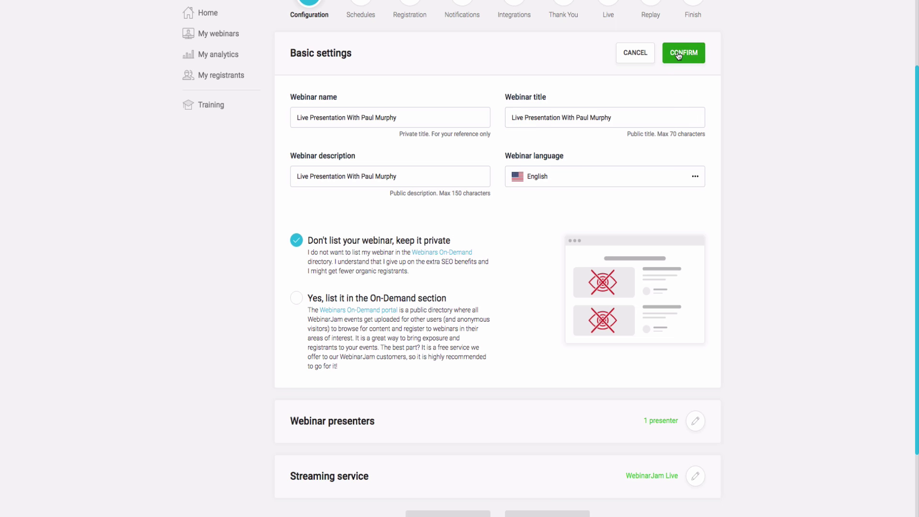
Check the role options for webinar presenters, keep Presenter selected, and confirm with only the existing webinar host as presenter.
{"action": "left_click", "coordinate": [697, 198]}
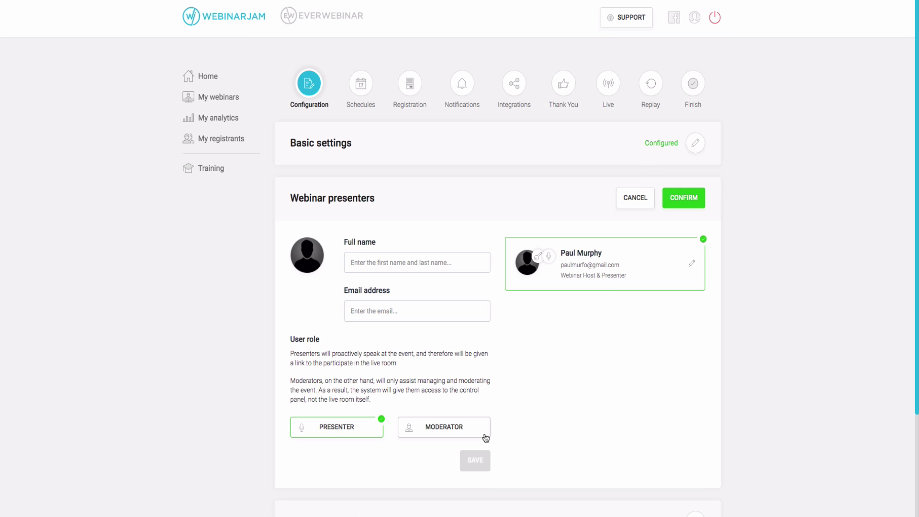
{"action": "scroll", "coordinate": [485, 437], "scroll_direction": "down", "scroll_amount": 1}
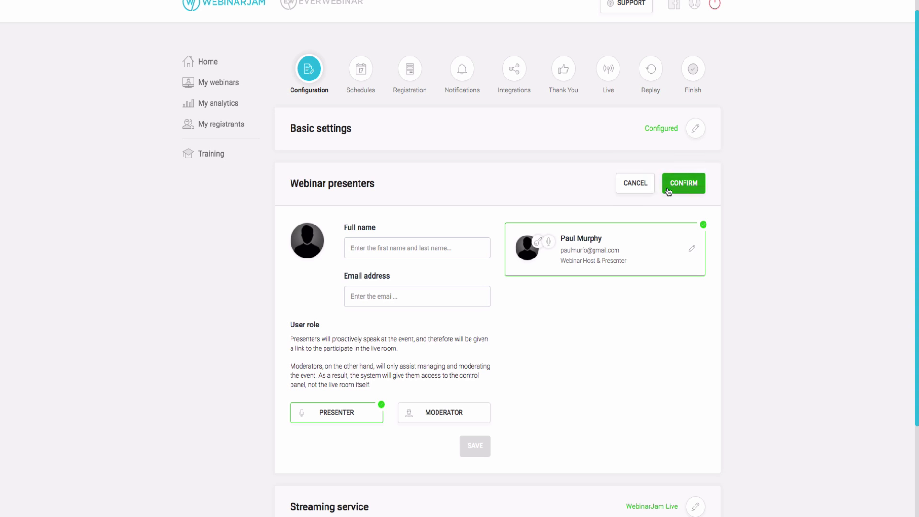
{"action": "scroll", "coordinate": [433, 410], "scroll_direction": "down", "scroll_amount": 1}
{"action": "left_click", "coordinate": [437, 413]}
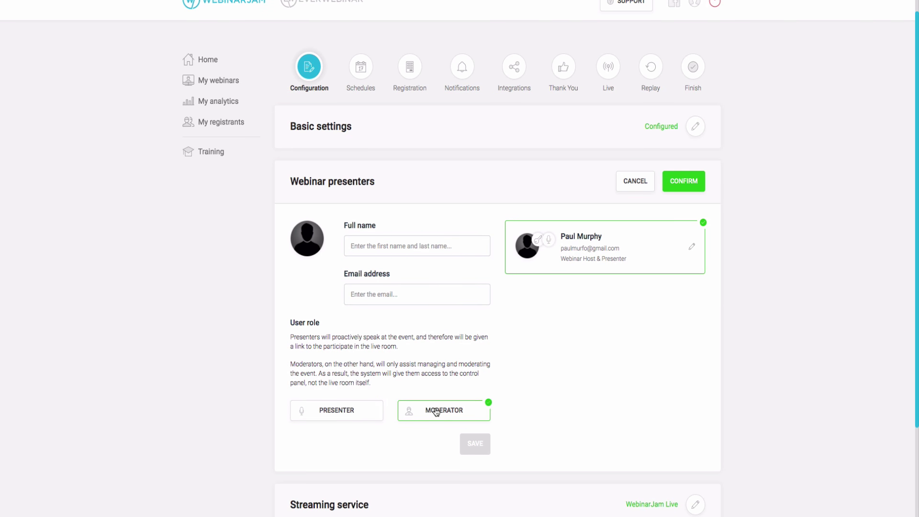
{"action": "left_click", "coordinate": [330, 416]}
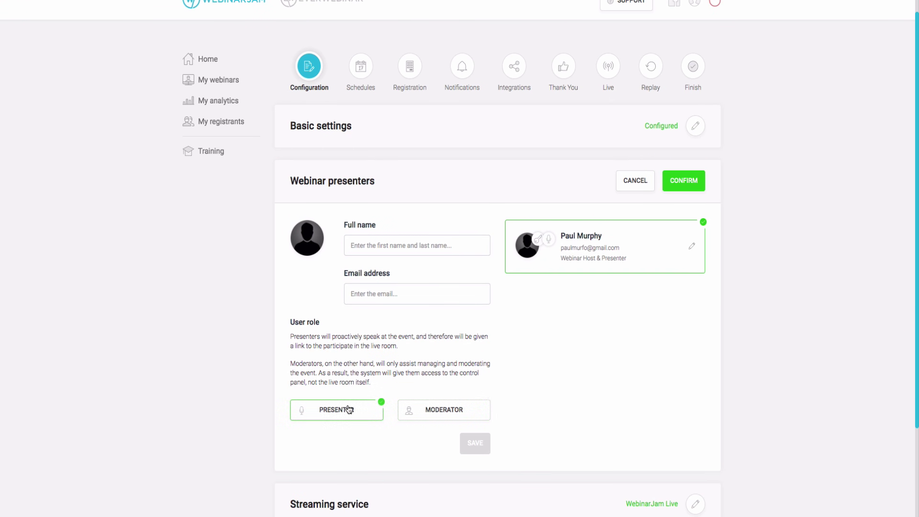
{"action": "scroll", "coordinate": [693, 184], "scroll_direction": "down", "scroll_amount": 1}
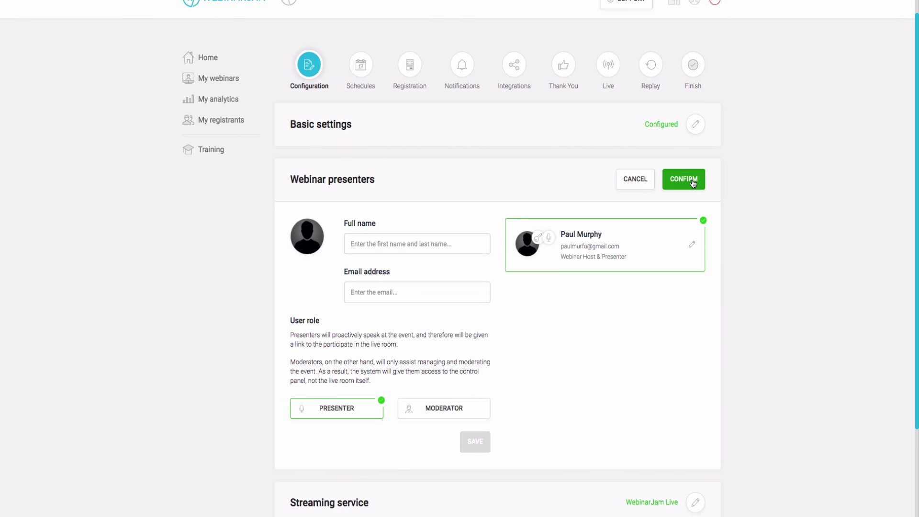
{"action": "scroll", "coordinate": [378, 292], "scroll_direction": "down", "scroll_amount": 1}
{"action": "left_click", "coordinate": [418, 295]}
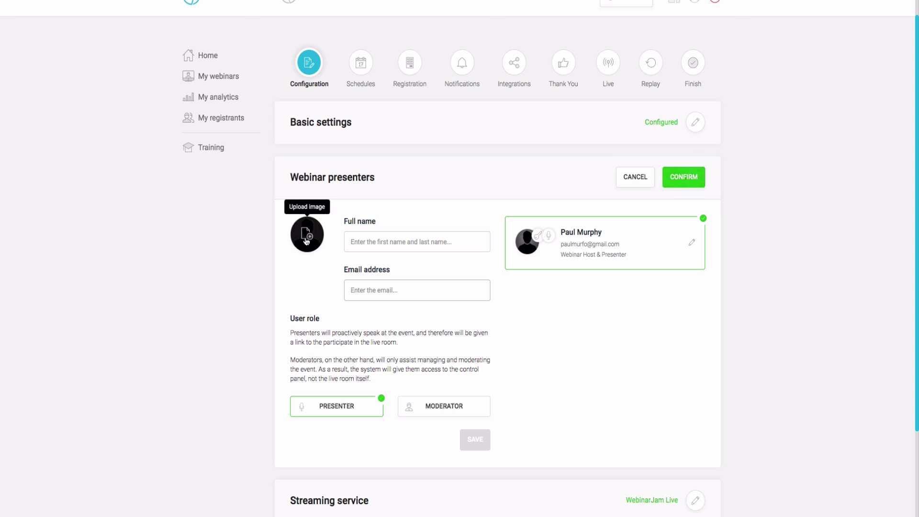
{"action": "left_click", "coordinate": [691, 178]}
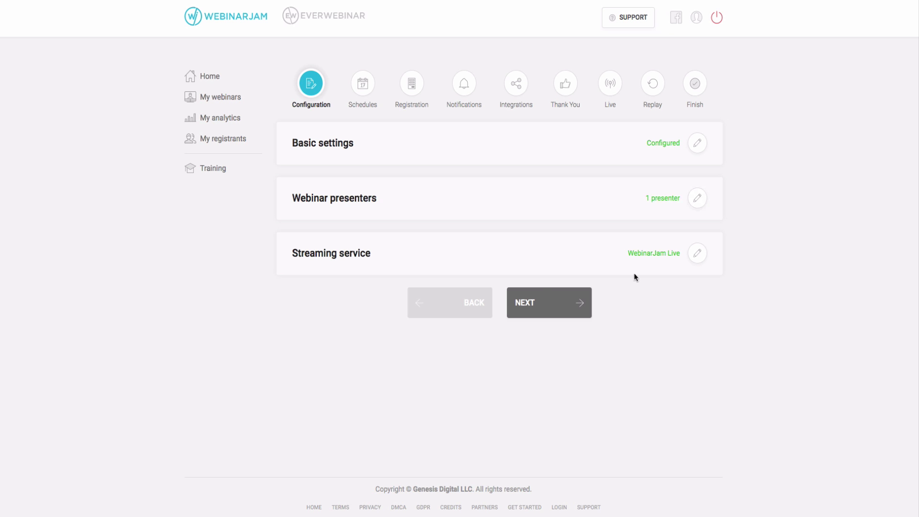
Try YouTube Live as the streaming service, switch back to WebinarJam Live, confirm, and continue to the schedules.
{"action": "left_click", "coordinate": [701, 256]}
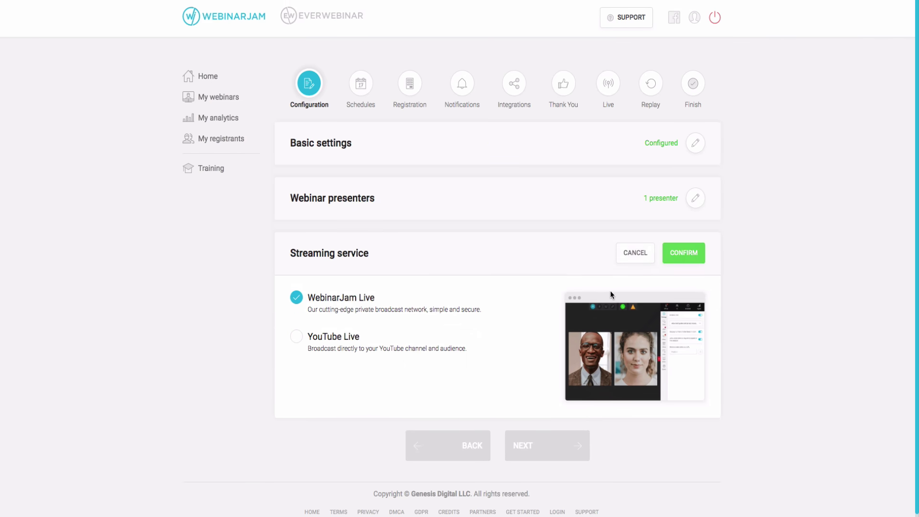
{"action": "left_click", "coordinate": [302, 332]}
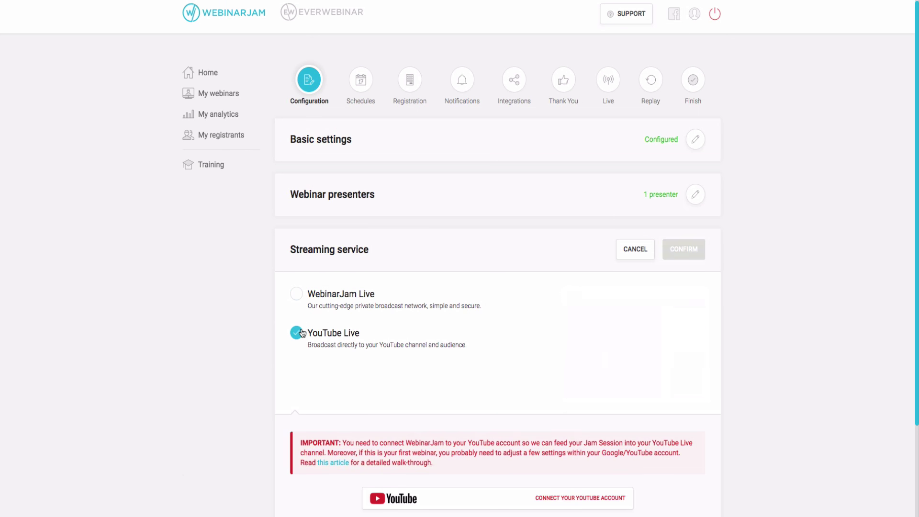
{"action": "scroll", "coordinate": [418, 343], "scroll_direction": "down", "scroll_amount": 3}
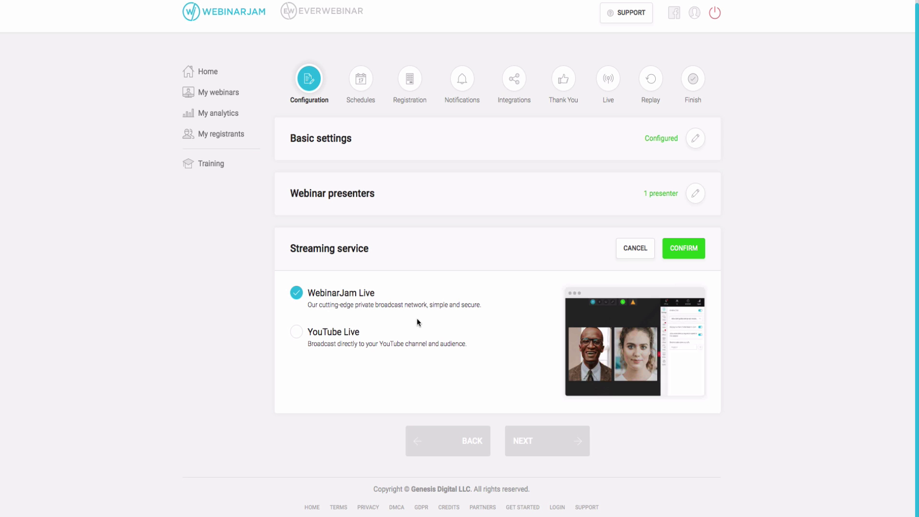
{"action": "left_click", "coordinate": [680, 259]}
{"action": "left_click", "coordinate": [554, 304]}
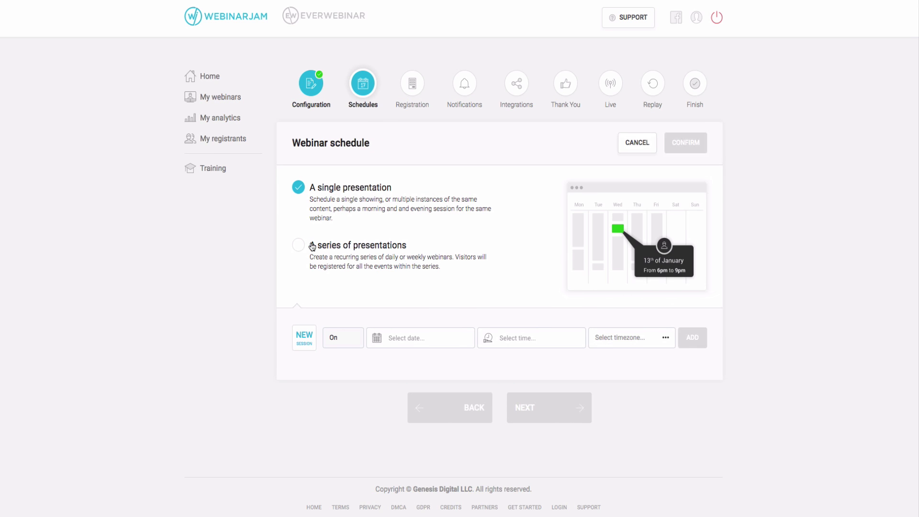
Set the new single-presentation session to the date 2020-03-01 at 07:00 PM.
{"action": "left_click", "coordinate": [411, 343]}
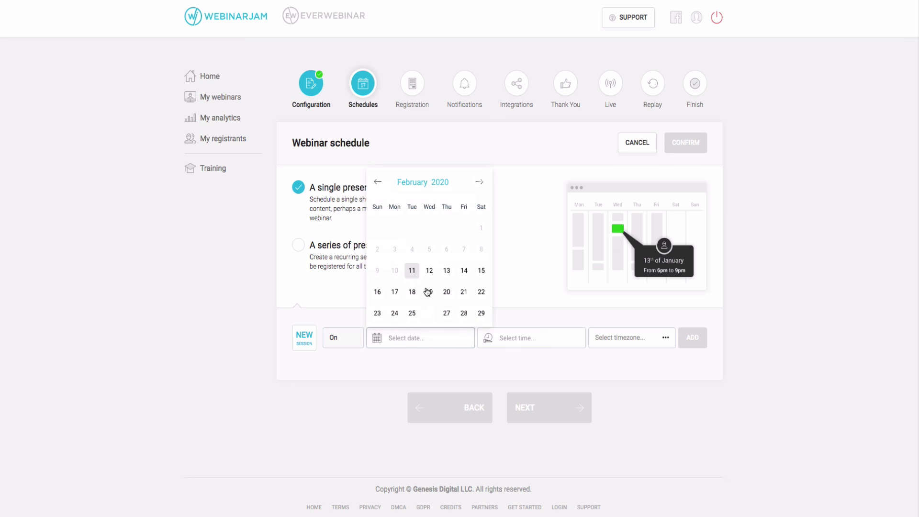
{"action": "left_click", "coordinate": [479, 182]}
{"action": "left_click", "coordinate": [379, 228]}
{"action": "left_click", "coordinate": [531, 344]}
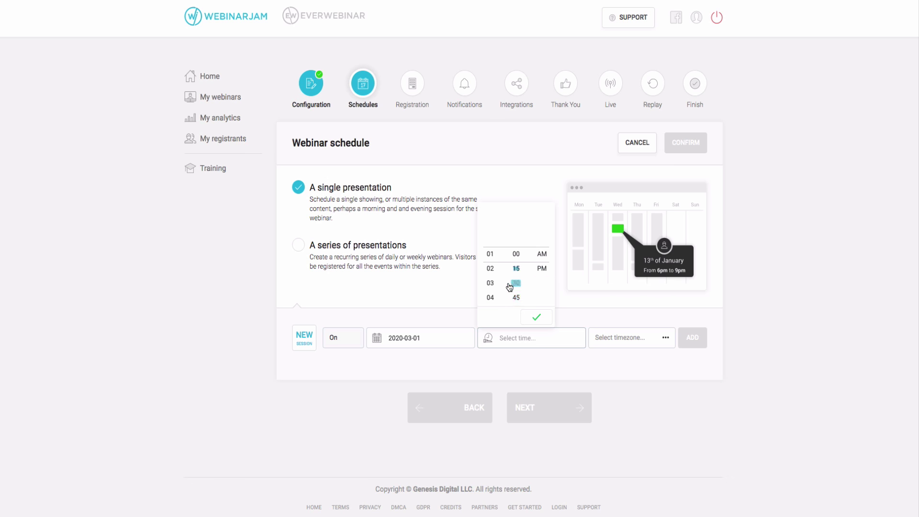
{"action": "left_click", "coordinate": [537, 272]}
{"action": "scroll", "coordinate": [501, 295], "scroll_direction": "down", "scroll_amount": 2}
{"action": "left_click", "coordinate": [488, 283]}
Choose the Dublin, Edinburgh, Lisbon, Casablanca, Morocco timezone, add the session, confirm the schedule, and continue to registration.
{"action": "left_click", "coordinate": [663, 339]}
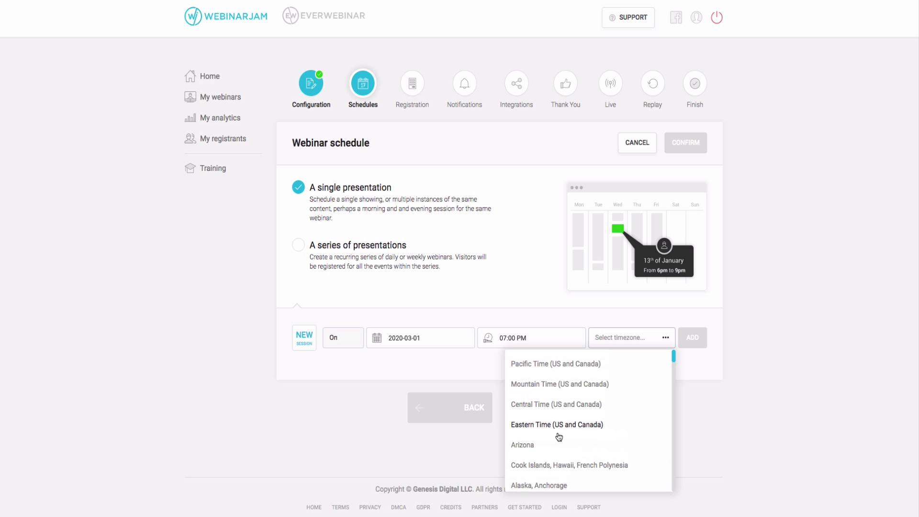
{"action": "scroll", "coordinate": [579, 414], "scroll_direction": "down", "scroll_amount": 5}
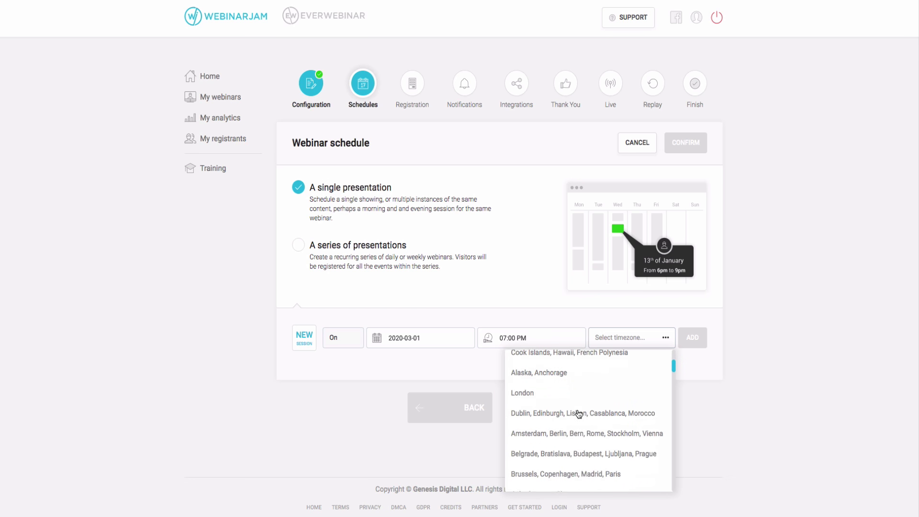
{"action": "left_click", "coordinate": [565, 378]}
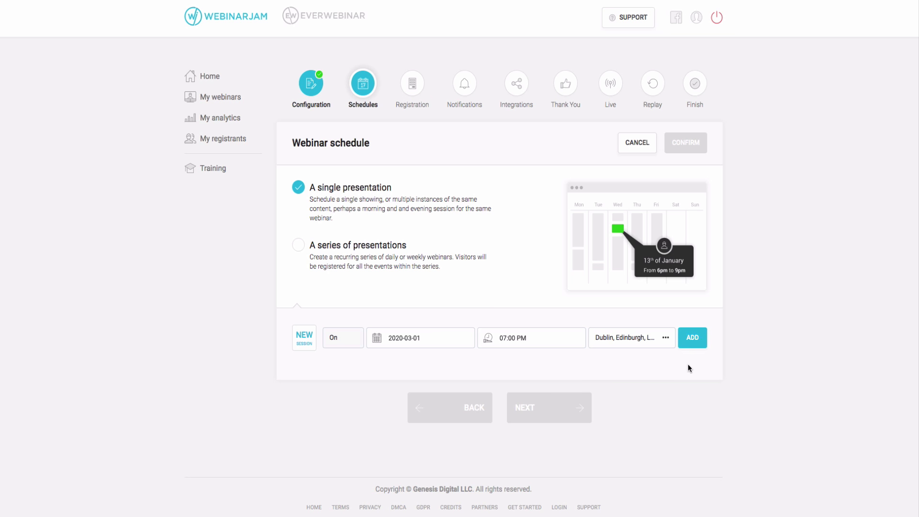
{"action": "left_click", "coordinate": [691, 340]}
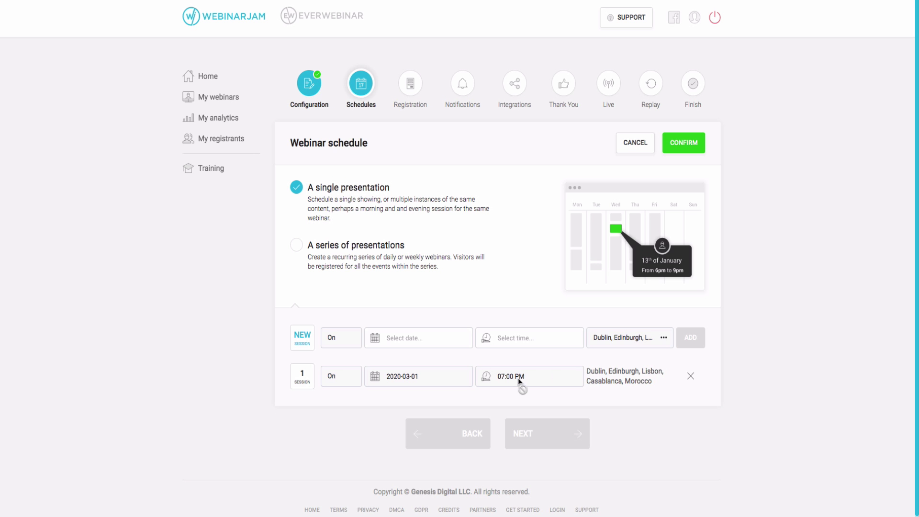
{"action": "left_click", "coordinate": [684, 146]}
{"action": "left_click", "coordinate": [546, 189]}
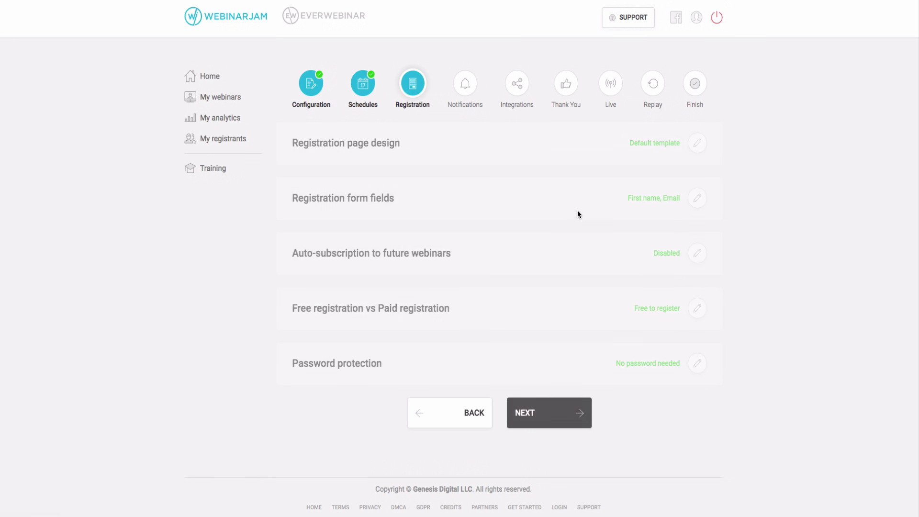
Browse the registration page designs and open the "Remarkable Website" template for customization.
{"action": "left_click", "coordinate": [701, 147]}
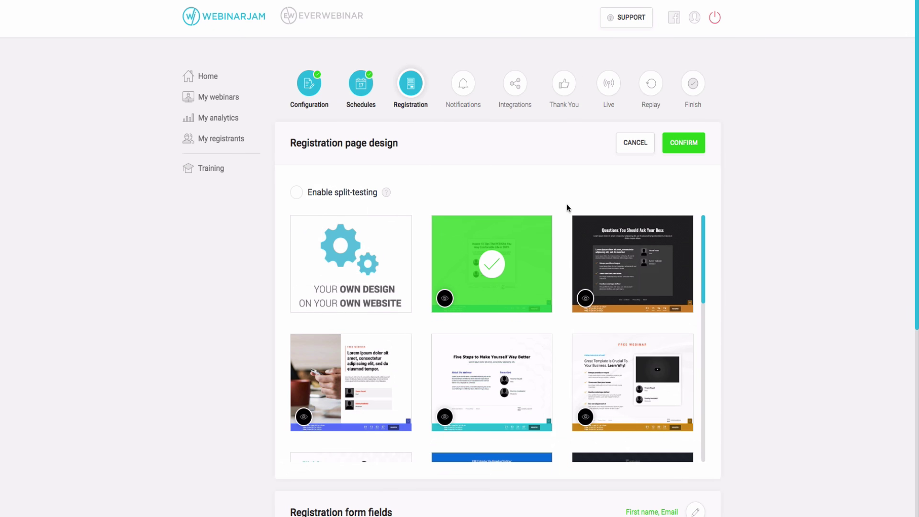
{"action": "scroll", "coordinate": [562, 211], "scroll_direction": "down", "scroll_amount": 5}
{"action": "scroll", "coordinate": [566, 200], "scroll_direction": "up", "scroll_amount": 5}
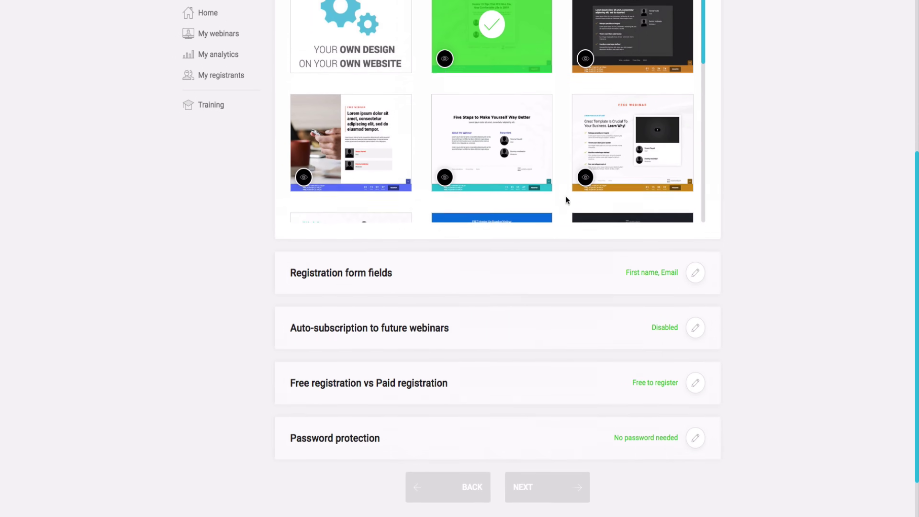
{"action": "left_click_drag", "start_coordinate": [705, 264], "coordinate": [673, 418]}
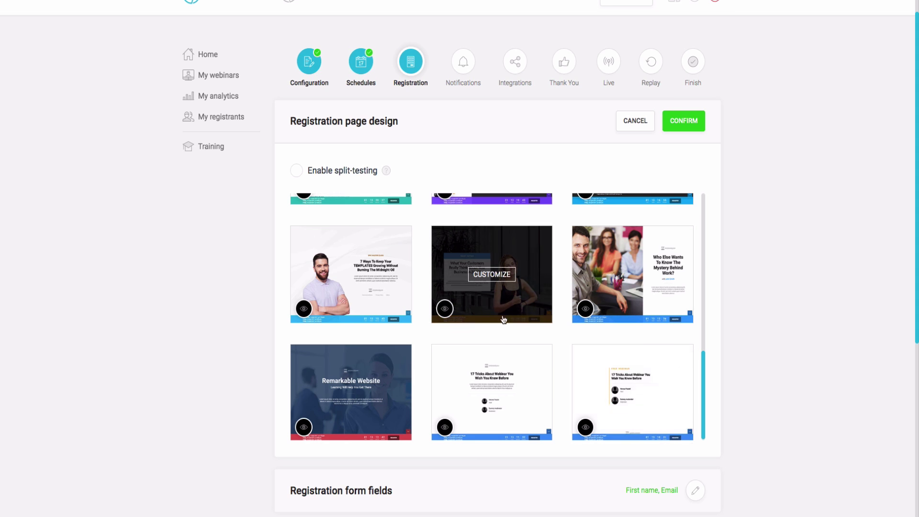
{"action": "left_click", "coordinate": [357, 396]}
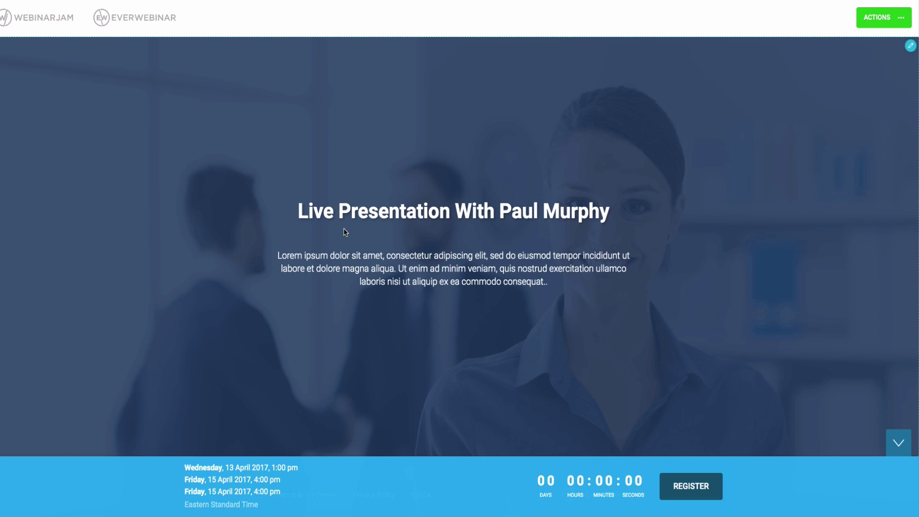
Examine the editing options for the template's headline, description text and background, and close the background settings.
{"action": "right_click", "coordinate": [443, 299]}
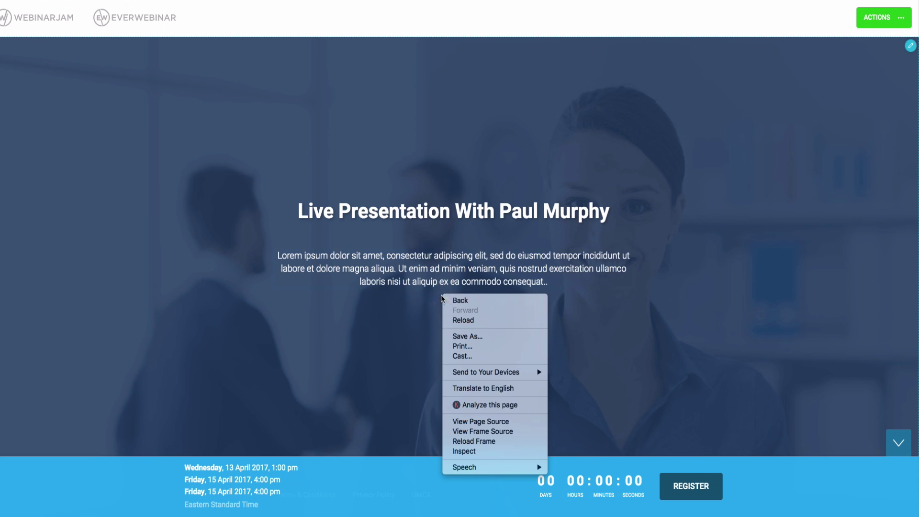
{"action": "left_click", "coordinate": [796, 475]}
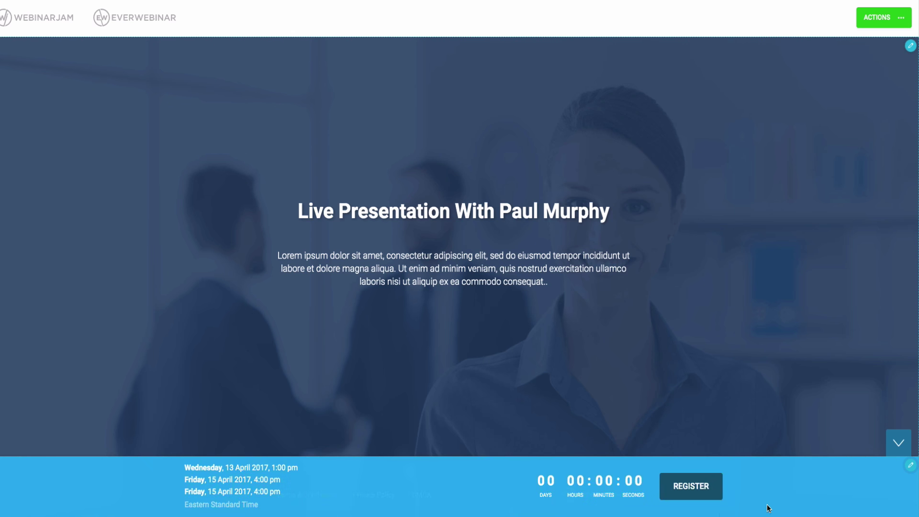
{"action": "mouse_move", "coordinate": [503, 276]}
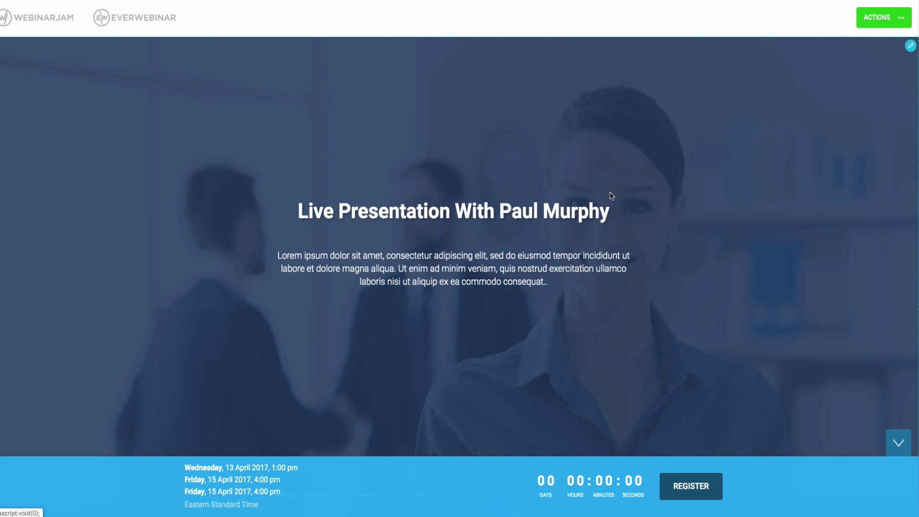
{"action": "left_click", "coordinate": [613, 204]}
{"action": "left_click", "coordinate": [606, 246]}
{"action": "left_click", "coordinate": [607, 246]}
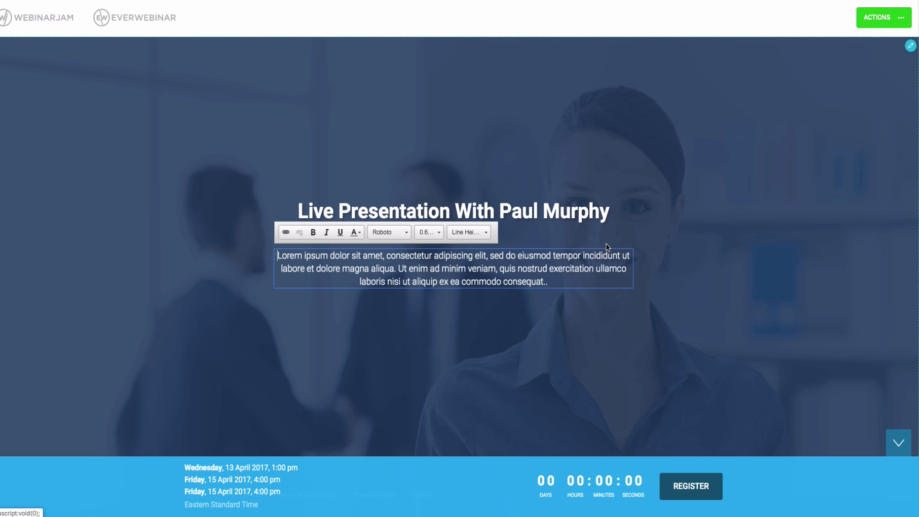
{"action": "left_click", "coordinate": [909, 46]}
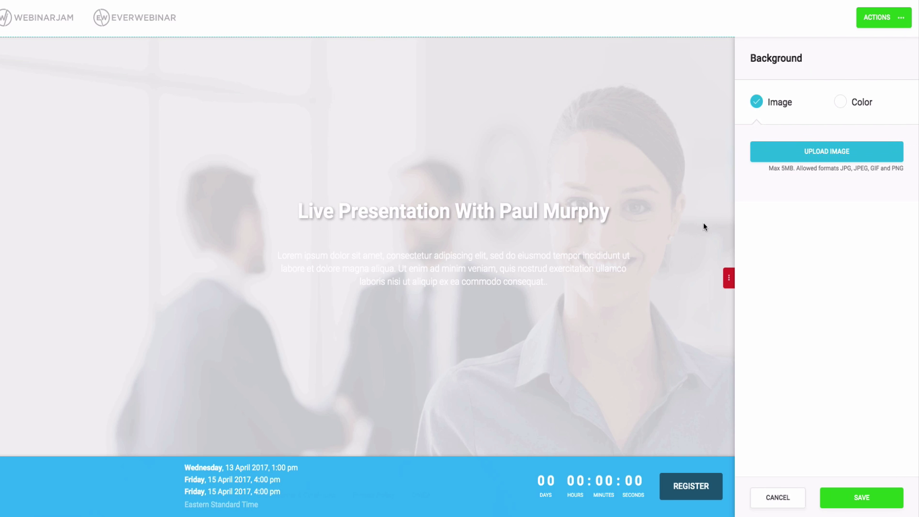
{"action": "left_click", "coordinate": [728, 279]}
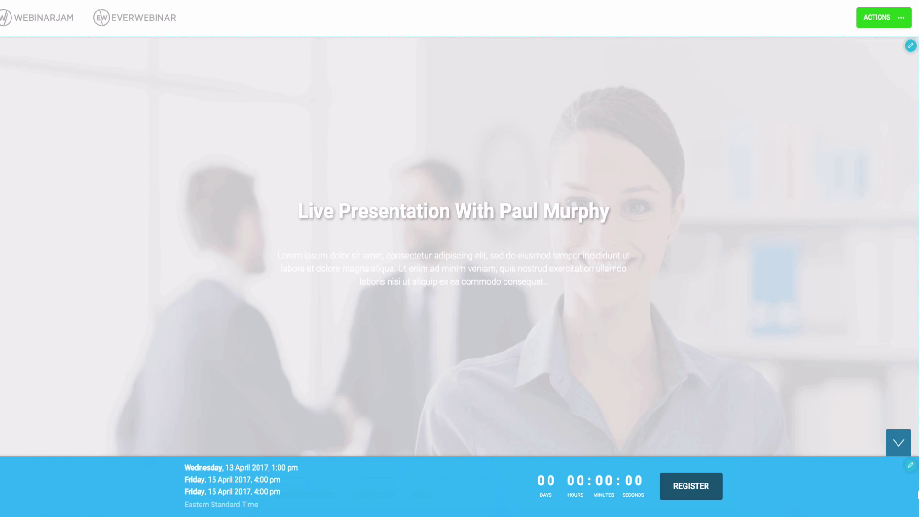
Change the registration bar color to #292d2e, save it, and return to the registration page designs.
{"action": "left_click", "coordinate": [911, 470]}
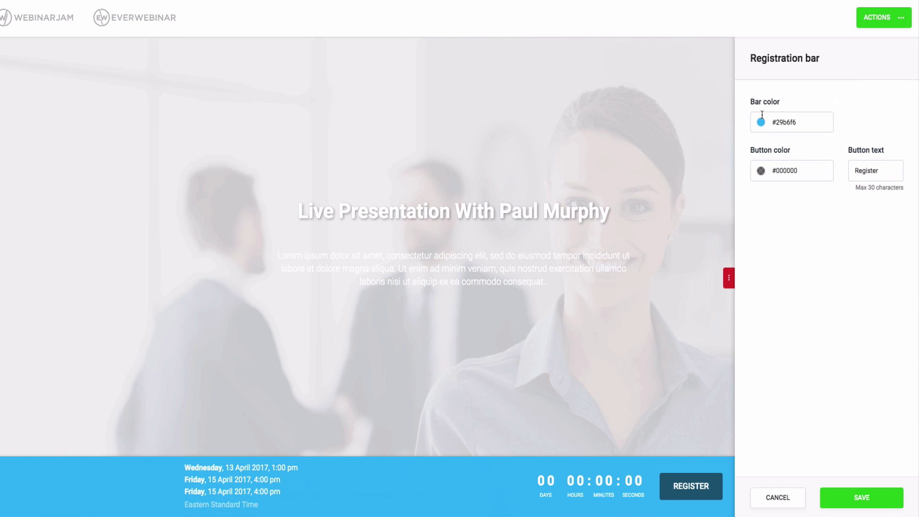
{"action": "left_click", "coordinate": [762, 123]}
{"action": "left_click_drag", "start_coordinate": [771, 154], "coordinate": [747, 197]}
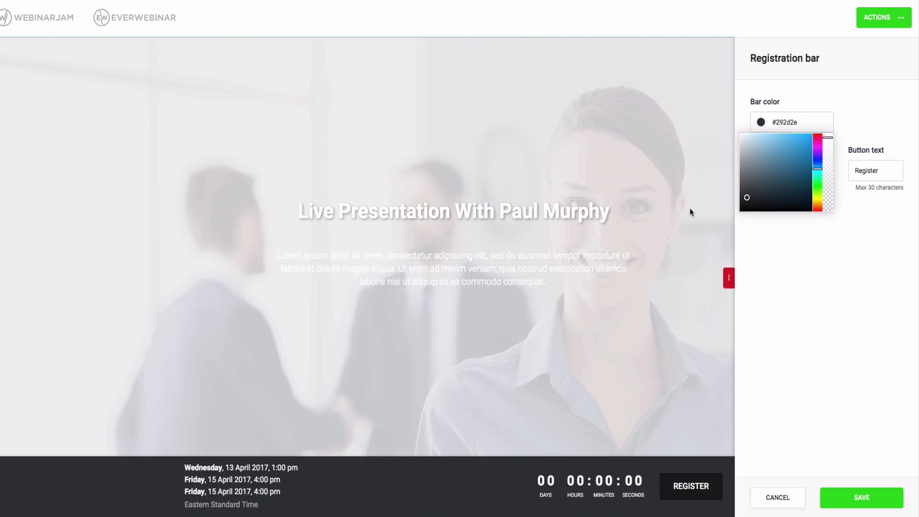
{"action": "left_click", "coordinate": [860, 490]}
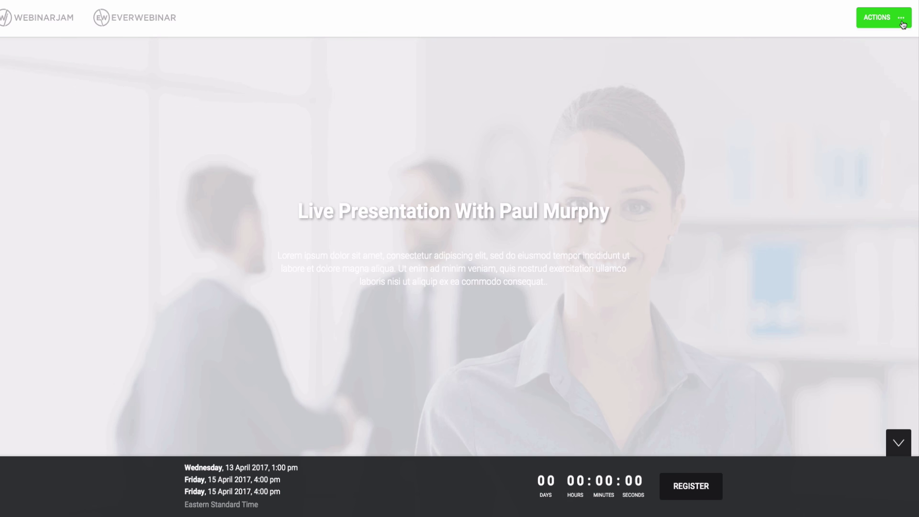
{"action": "left_click", "coordinate": [881, 17]}
{"action": "left_click", "coordinate": [867, 127]}
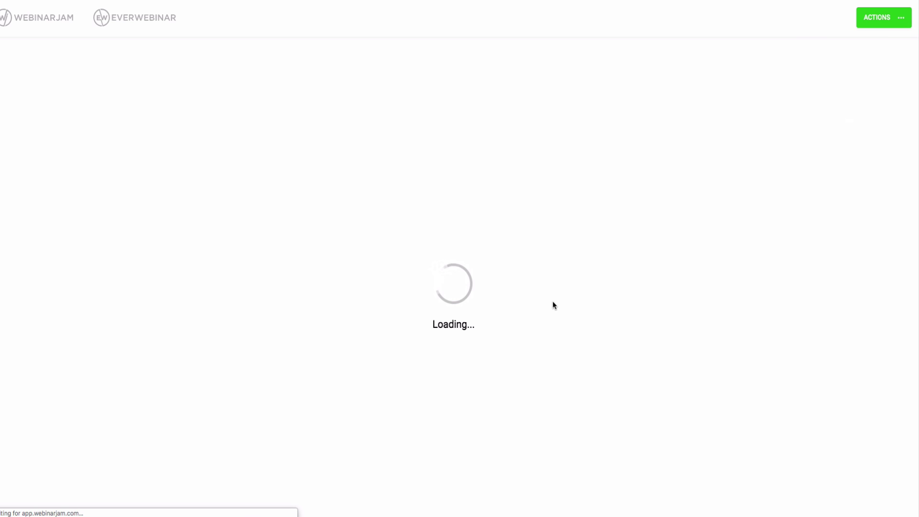
Open the "The Ultimate Guide To Programming" registration page template for customization and return to the registration settings from its editor.
{"action": "scroll", "coordinate": [512, 310], "scroll_direction": "up", "scroll_amount": 3}
{"action": "scroll", "coordinate": [512, 310], "scroll_direction": "up", "scroll_amount": 5}
{"action": "scroll", "coordinate": [507, 345], "scroll_direction": "down", "scroll_amount": 4}
{"action": "scroll", "coordinate": [503, 381], "scroll_direction": "up", "scroll_amount": 3}
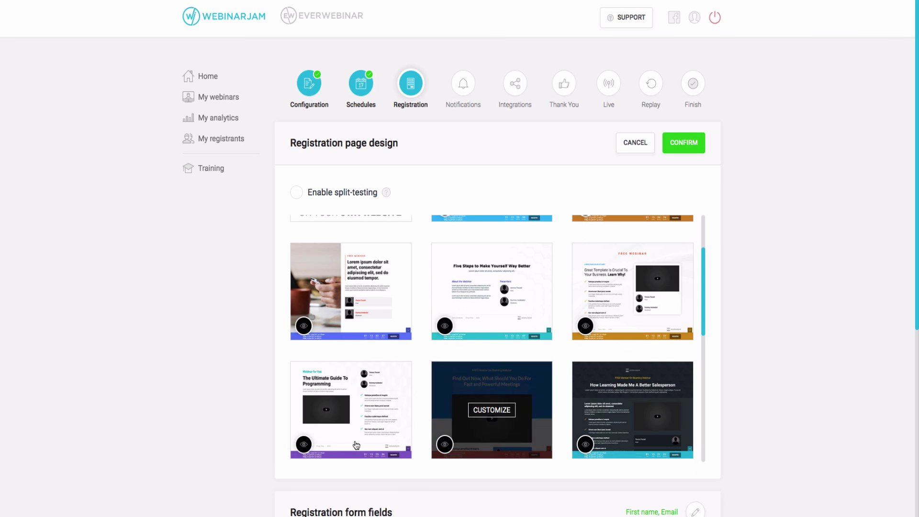
{"action": "scroll", "coordinate": [350, 407], "scroll_direction": "down", "scroll_amount": 3}
{"action": "left_click", "coordinate": [355, 302]}
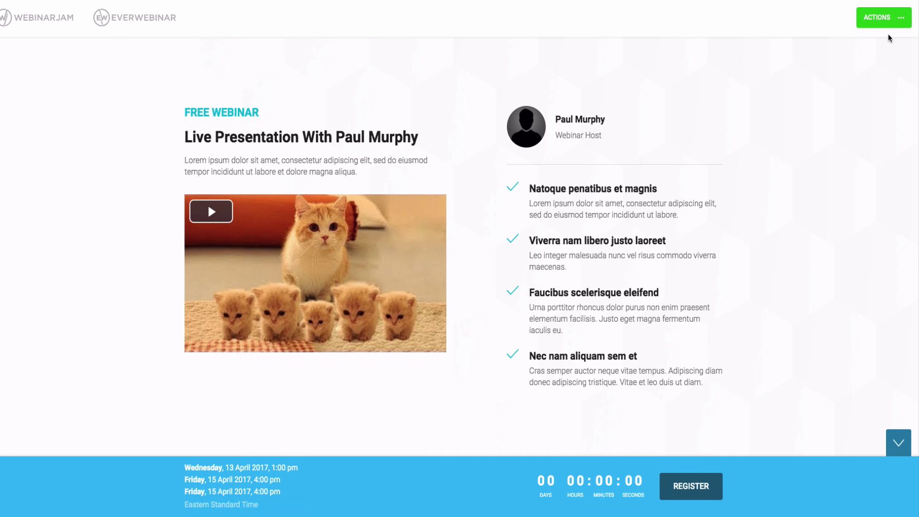
{"action": "left_click", "coordinate": [884, 17]}
{"action": "left_click", "coordinate": [871, 126]}
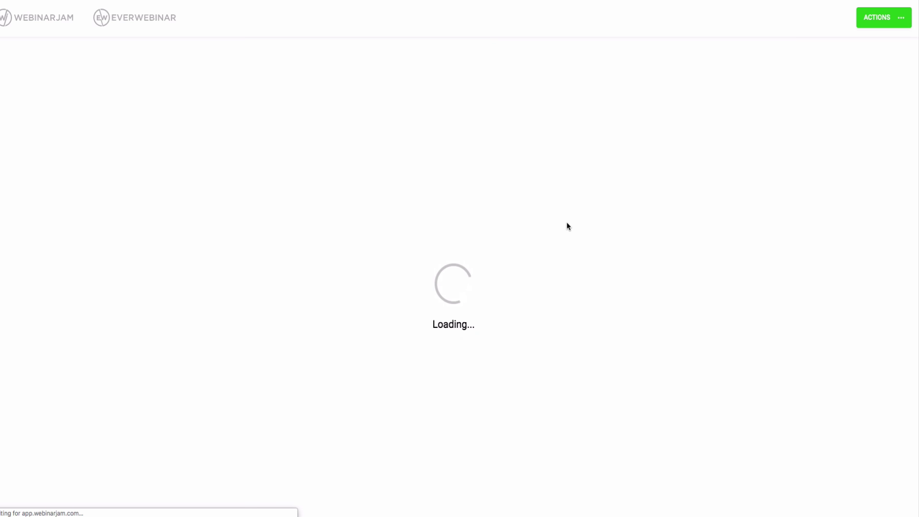
Examine the option for using your own website as registration page, close it, and look through the template designs.
{"action": "scroll", "coordinate": [390, 266], "scroll_direction": "up", "scroll_amount": 5}
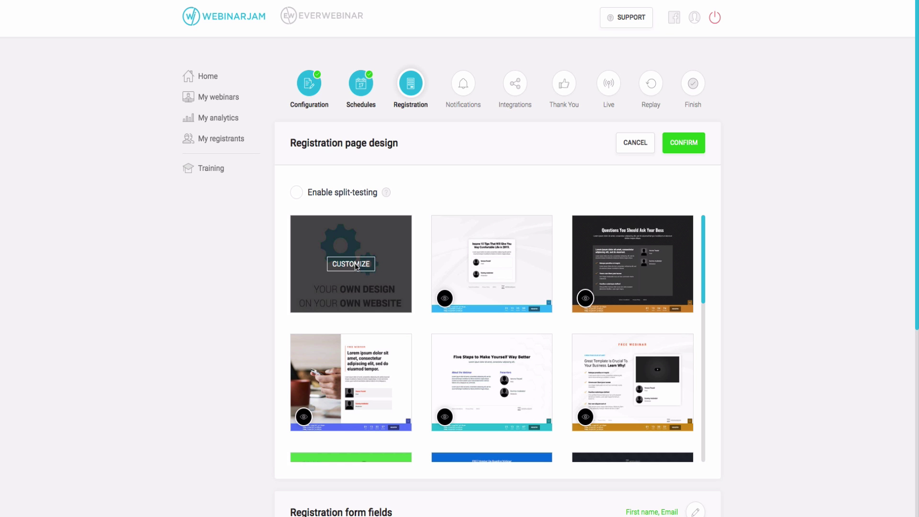
{"action": "left_click", "coordinate": [355, 265]}
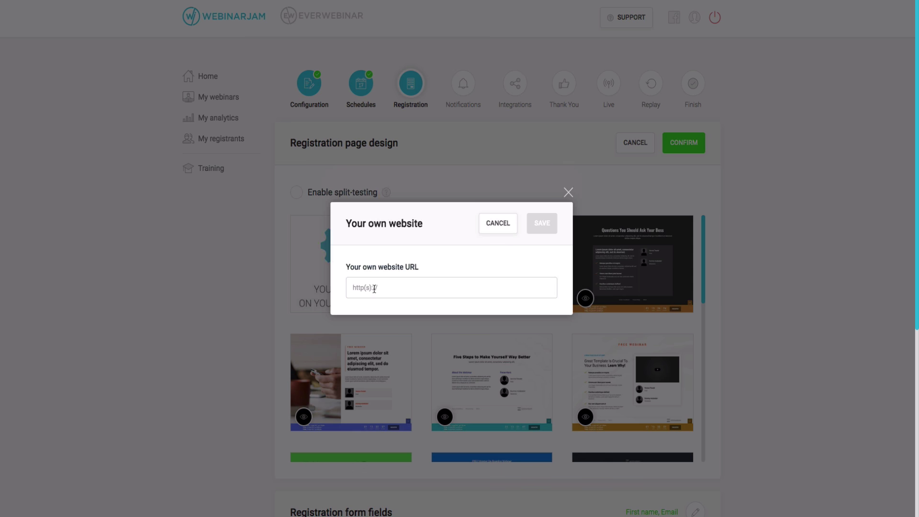
{"action": "left_click", "coordinate": [568, 193]}
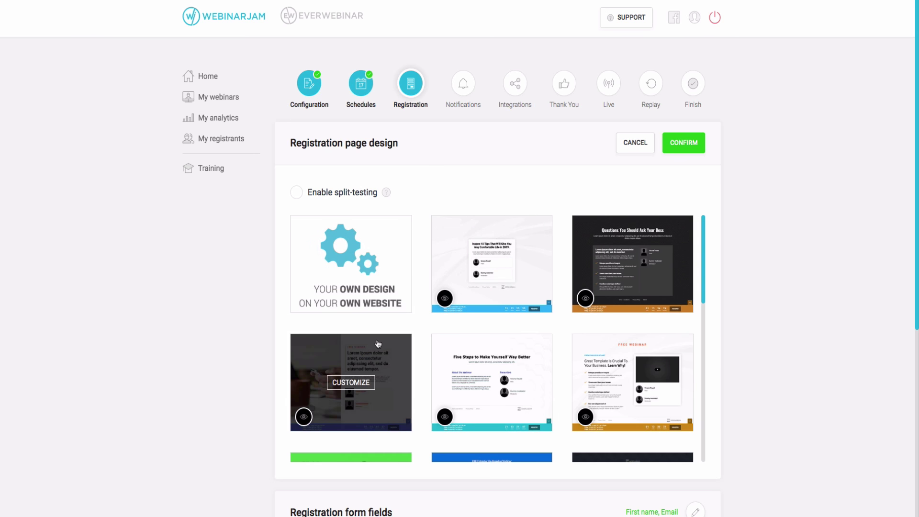
{"action": "scroll", "coordinate": [351, 426], "scroll_direction": "down", "scroll_amount": 5}
{"action": "scroll", "coordinate": [354, 431], "scroll_direction": "up", "scroll_amount": 5}
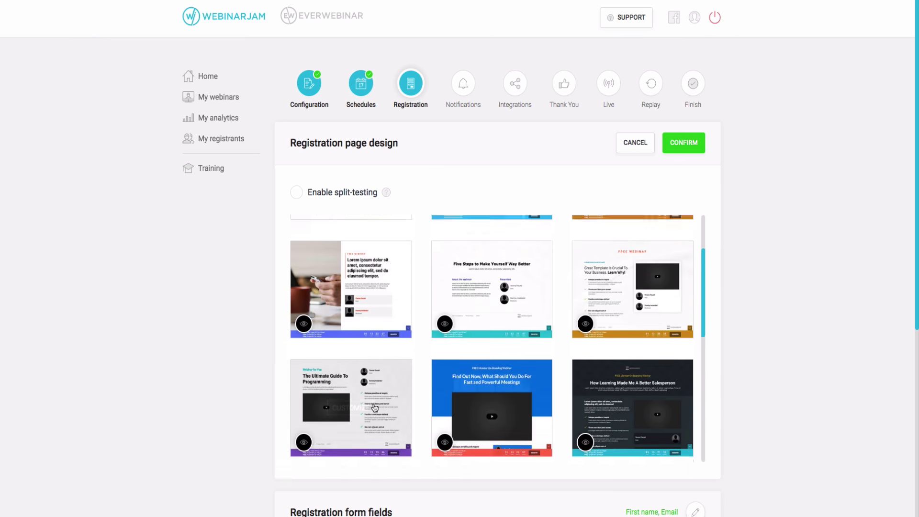
Open the dark "Questions You Should Ask Your Boss" registration page template for customization.
{"action": "scroll", "coordinate": [376, 407], "scroll_direction": "up", "scroll_amount": 2}
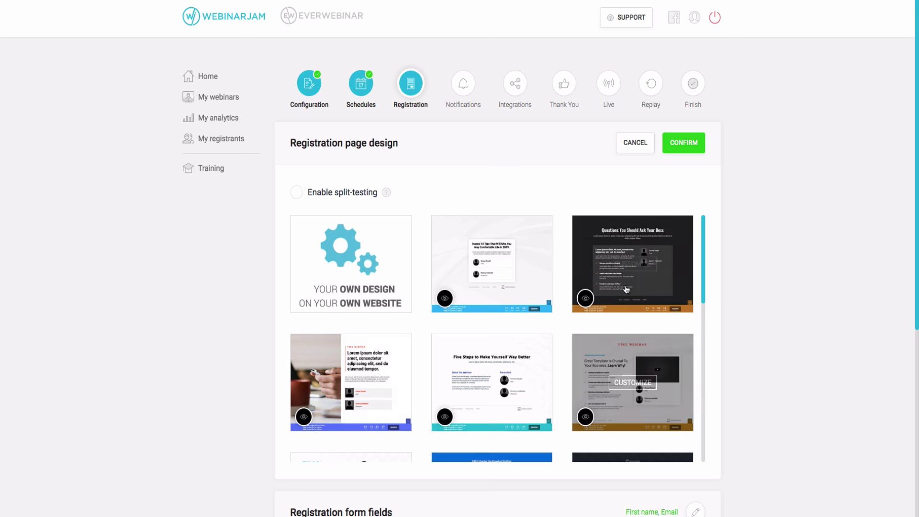
{"action": "left_click", "coordinate": [632, 264]}
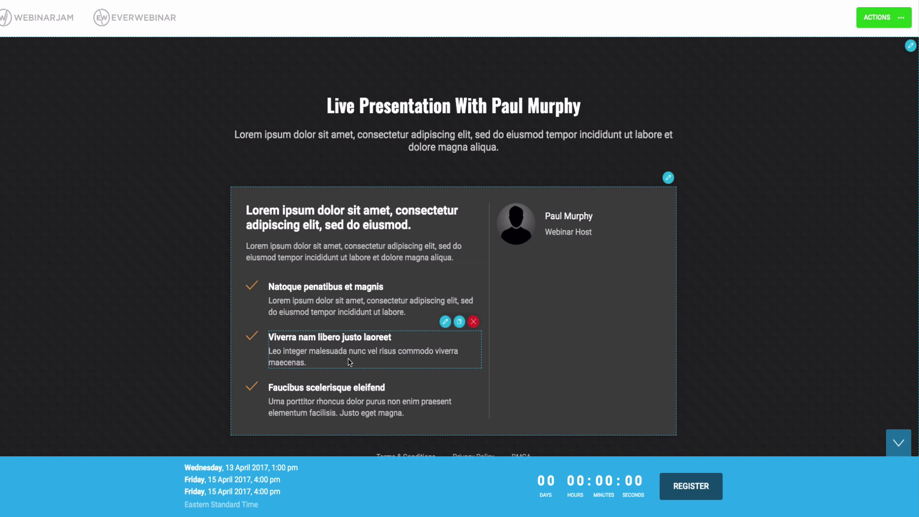
{"action": "left_click", "coordinate": [460, 195]}
{"action": "left_click", "coordinate": [835, 400]}
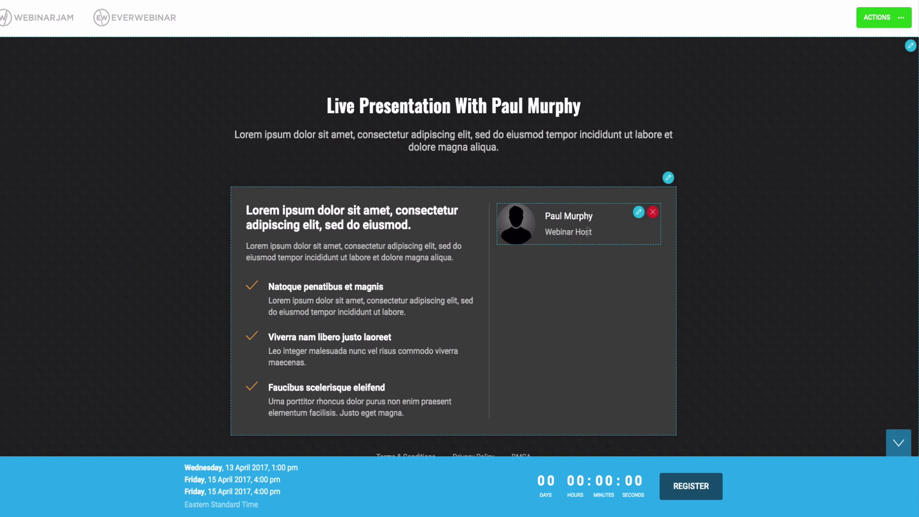
Change the template's registration bar color to #a63139 and save the bar settings.
{"action": "left_click", "coordinate": [911, 465]}
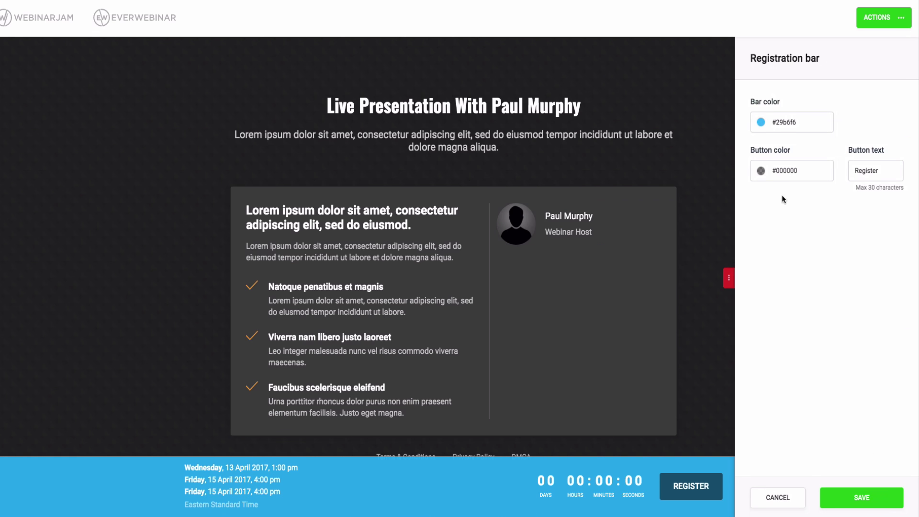
{"action": "left_click", "coordinate": [761, 123]}
{"action": "mouse_move", "coordinate": [819, 164]}
{"action": "left_mouse_down"}
{"action": "mouse_move", "coordinate": [818, 136]}
{"action": "mouse_move", "coordinate": [791, 161]}
{"action": "left_mouse_up"}
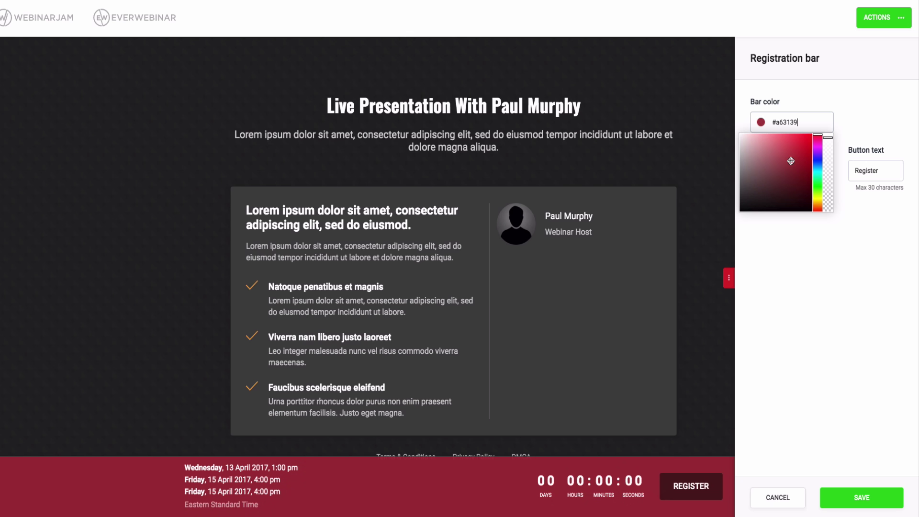
{"action": "left_click", "coordinate": [862, 498]}
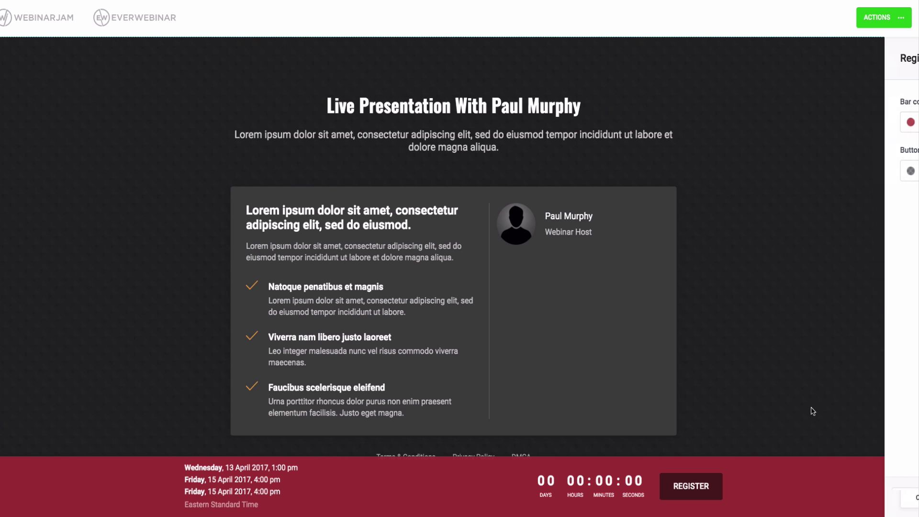
Save and exit the template editor, and confirm the customized template as the registration page design.
{"action": "left_click", "coordinate": [899, 10]}
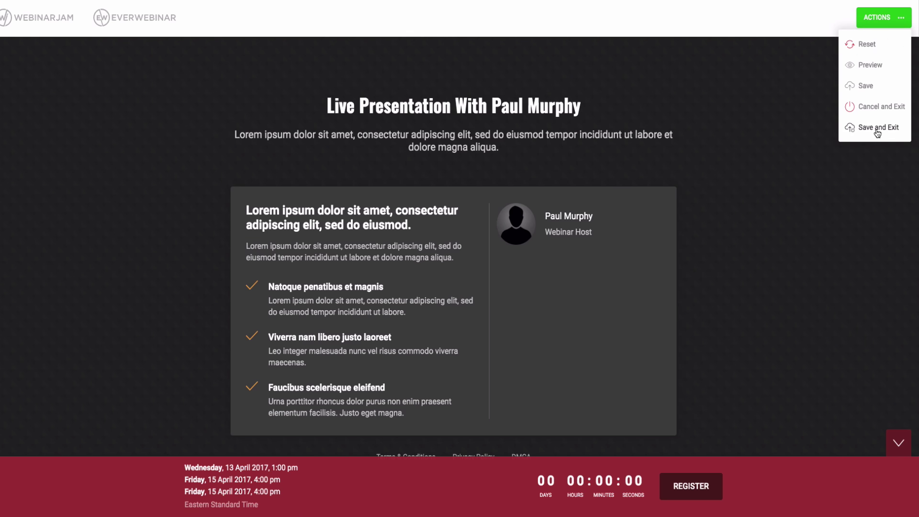
{"action": "left_click", "coordinate": [879, 128]}
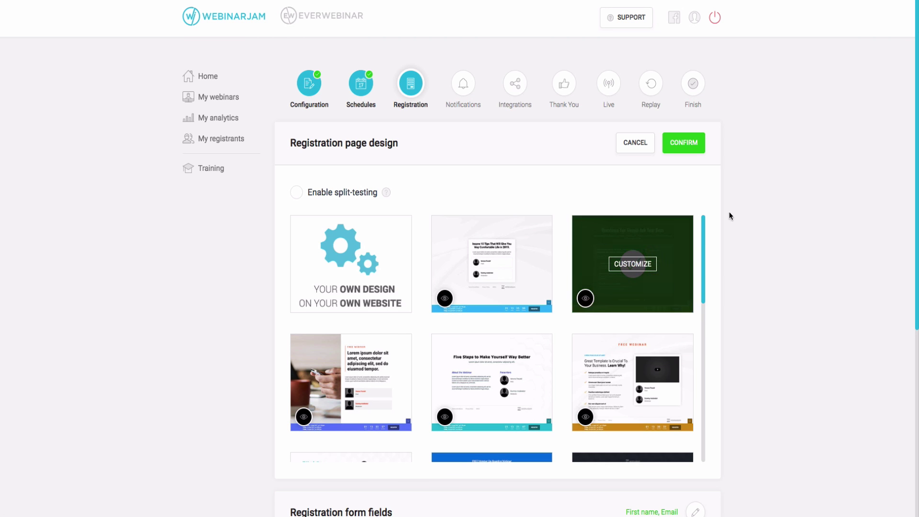
{"action": "left_click", "coordinate": [688, 144]}
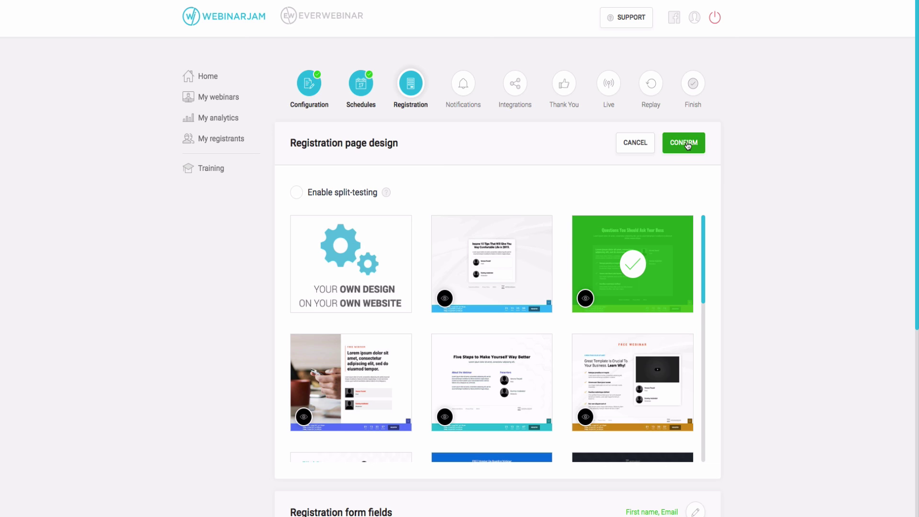
{"action": "scroll", "coordinate": [533, 250], "scroll_direction": "down", "scroll_amount": 7}
{"action": "scroll", "coordinate": [533, 251], "scroll_direction": "up", "scroll_amount": 5}
{"action": "scroll", "coordinate": [259, 233], "scroll_direction": "up", "scroll_amount": 2}
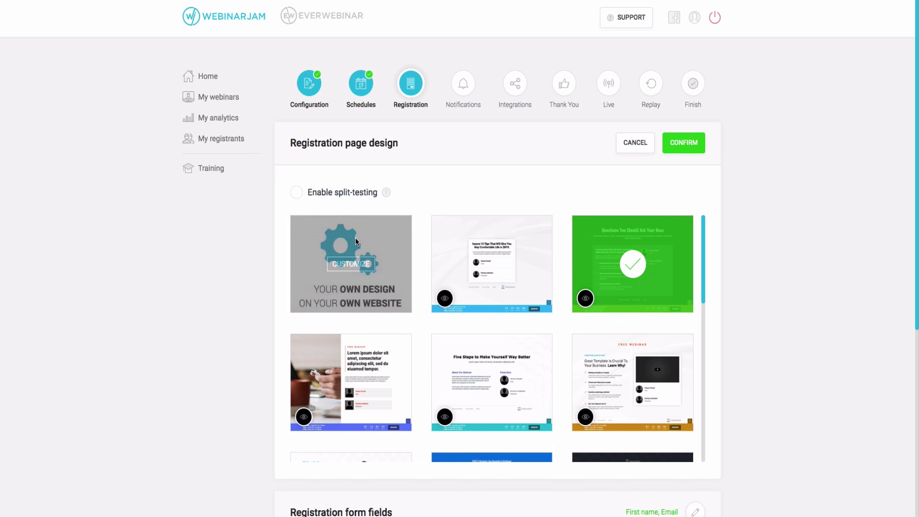
{"action": "left_click", "coordinate": [696, 146]}
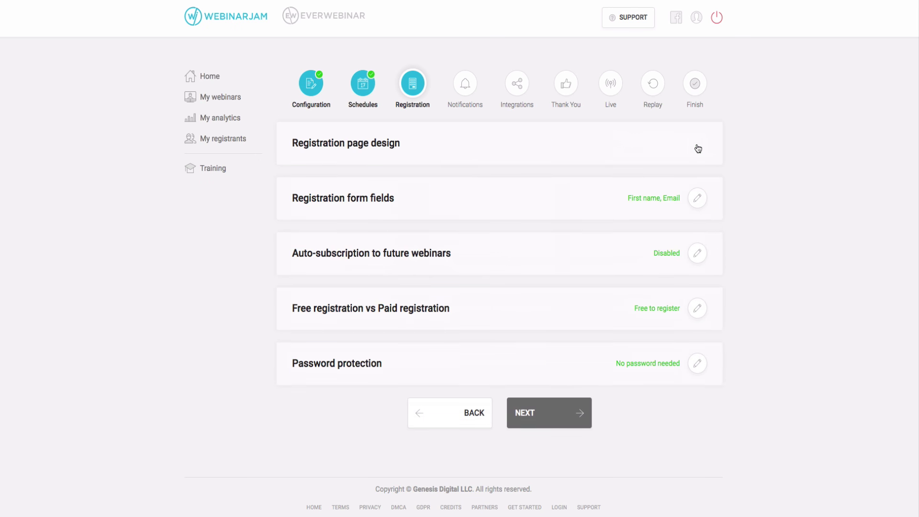
Confirm the registration form fields with mandatory first name and email, and confirm auto-subscription to future webinars as disabled.
{"action": "left_click", "coordinate": [698, 198]}
{"action": "scroll", "coordinate": [673, 226], "scroll_direction": "down", "scroll_amount": 2}
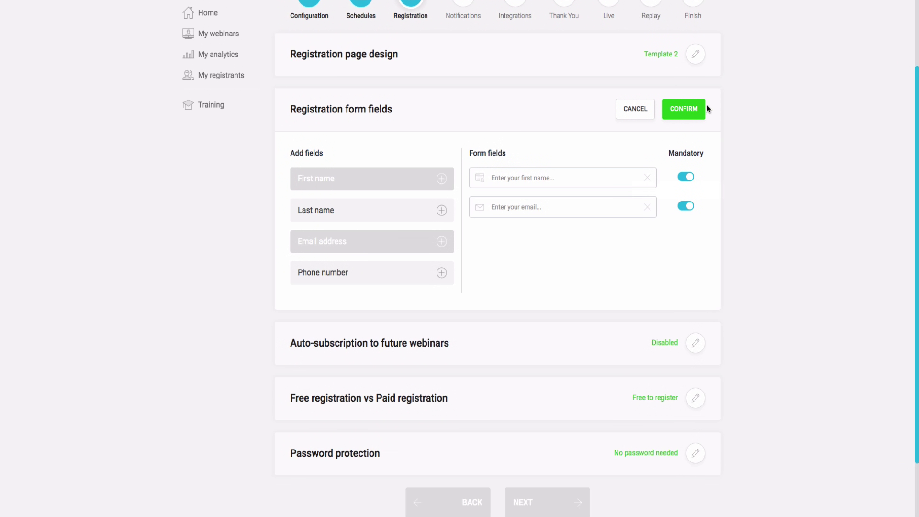
{"action": "left_click", "coordinate": [691, 110]}
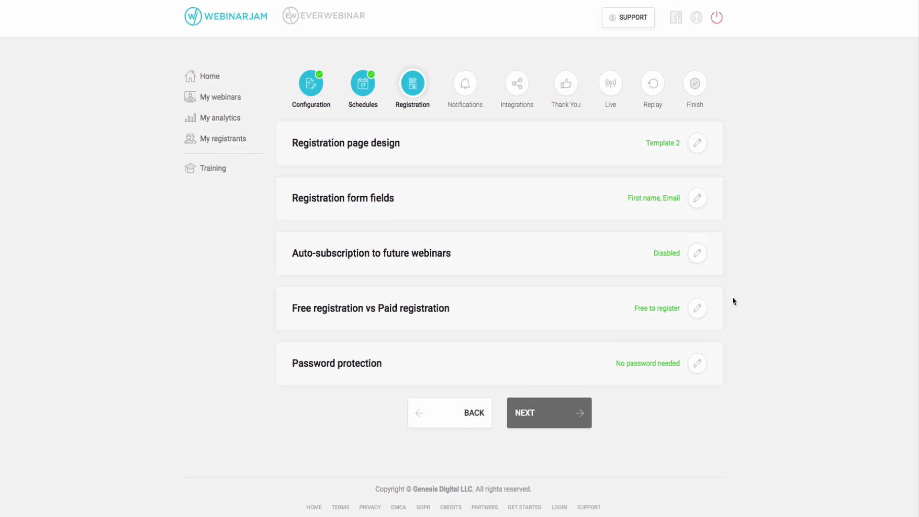
{"action": "left_click", "coordinate": [698, 254]}
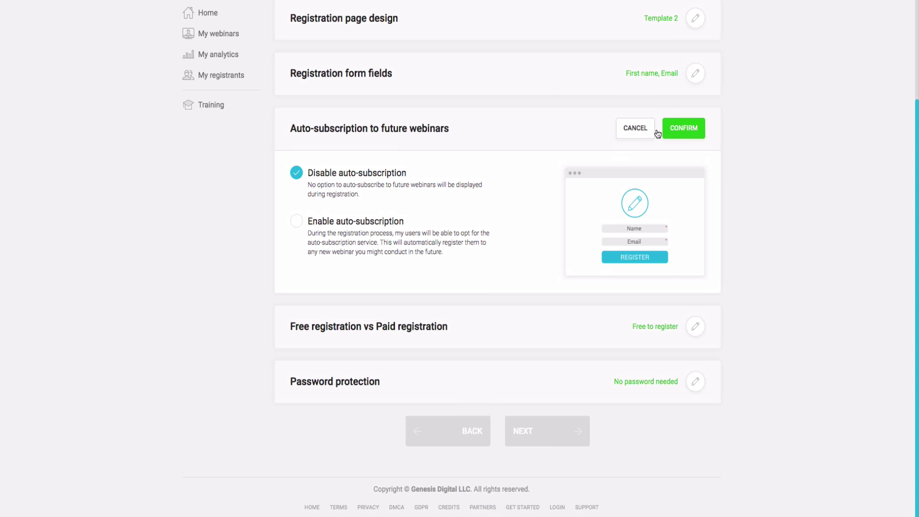
{"action": "left_click", "coordinate": [675, 134]}
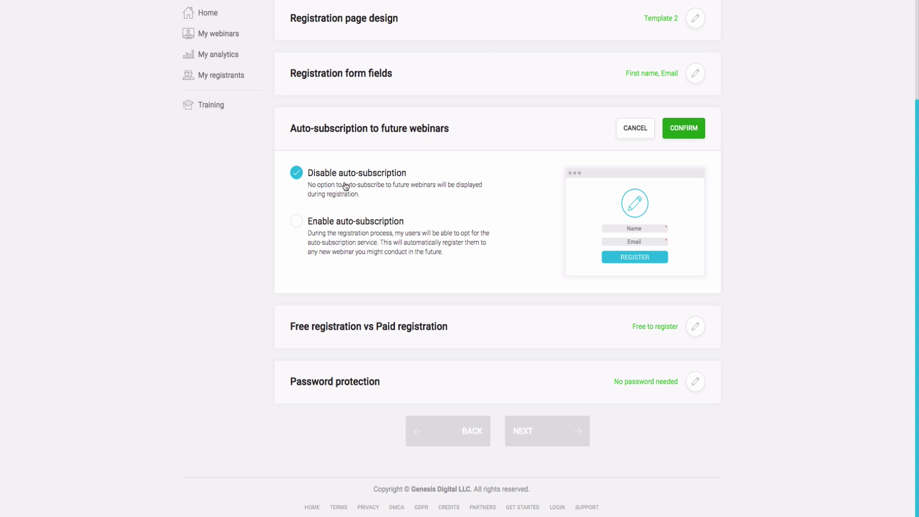
{"action": "left_click", "coordinate": [692, 136]}
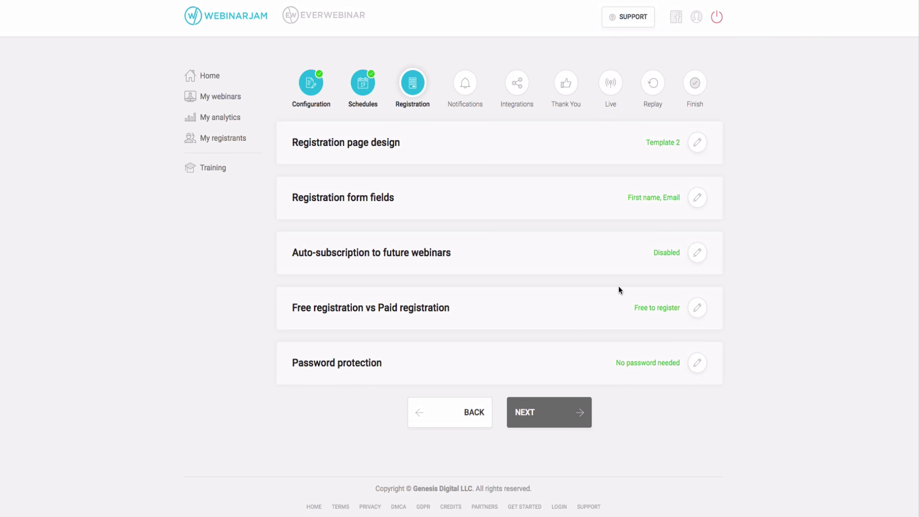
Try the option to charge a registration fee and examine its fee, payment checkout and post-payment redirect URL settings.
{"action": "left_click", "coordinate": [699, 310]}
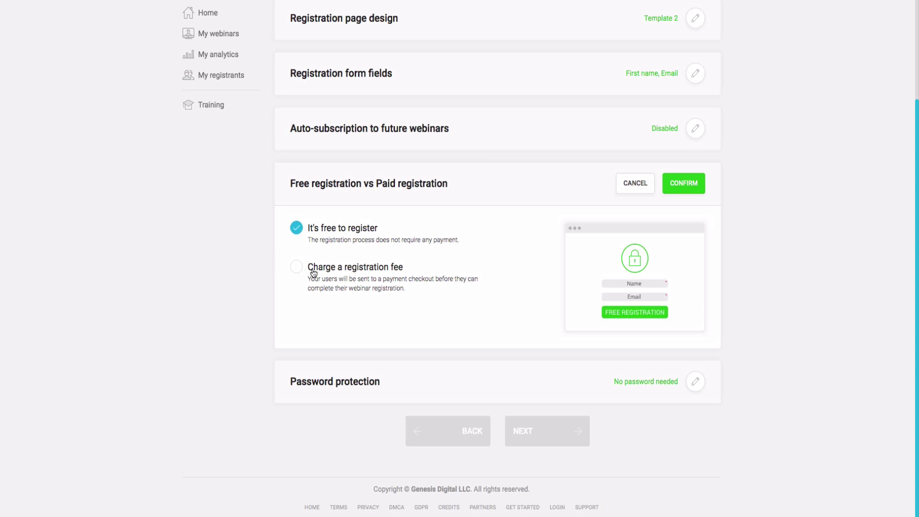
{"action": "left_click", "coordinate": [298, 268]}
{"action": "scroll", "coordinate": [582, 271], "scroll_direction": "down", "scroll_amount": 3}
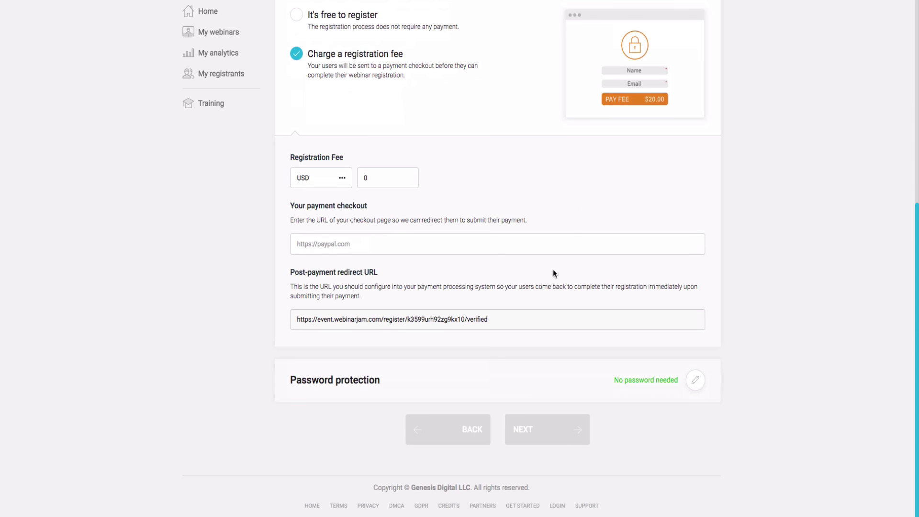
{"action": "left_click", "coordinate": [365, 178]}
{"action": "left_click", "coordinate": [318, 242]}
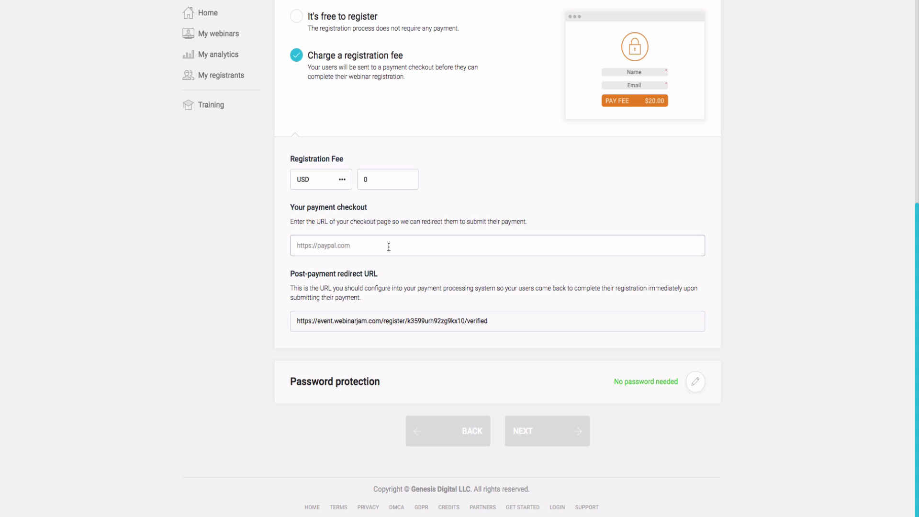
{"action": "left_click", "coordinate": [309, 329]}
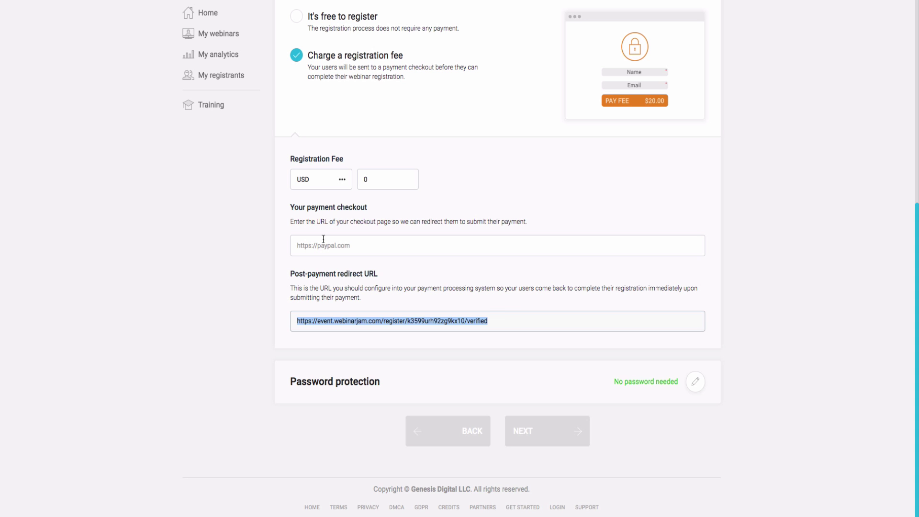
{"action": "scroll", "coordinate": [335, 244], "scroll_direction": "up", "scroll_amount": 5}
{"action": "scroll", "coordinate": [622, 298], "scroll_direction": "down", "scroll_amount": 3}
{"action": "scroll", "coordinate": [387, 278], "scroll_direction": "up", "scroll_amount": 4}
{"action": "scroll", "coordinate": [395, 278], "scroll_direction": "down", "scroll_amount": 3}
{"action": "scroll", "coordinate": [401, 278], "scroll_direction": "down", "scroll_amount": 1}
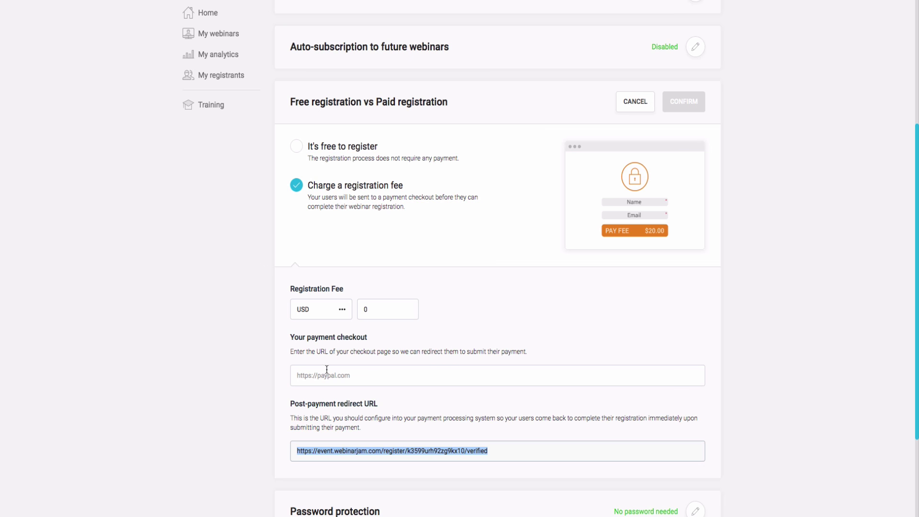
{"action": "scroll", "coordinate": [332, 374], "scroll_direction": "down", "scroll_amount": 3}
{"action": "left_click_drag", "start_coordinate": [293, 383], "coordinate": [504, 236]}
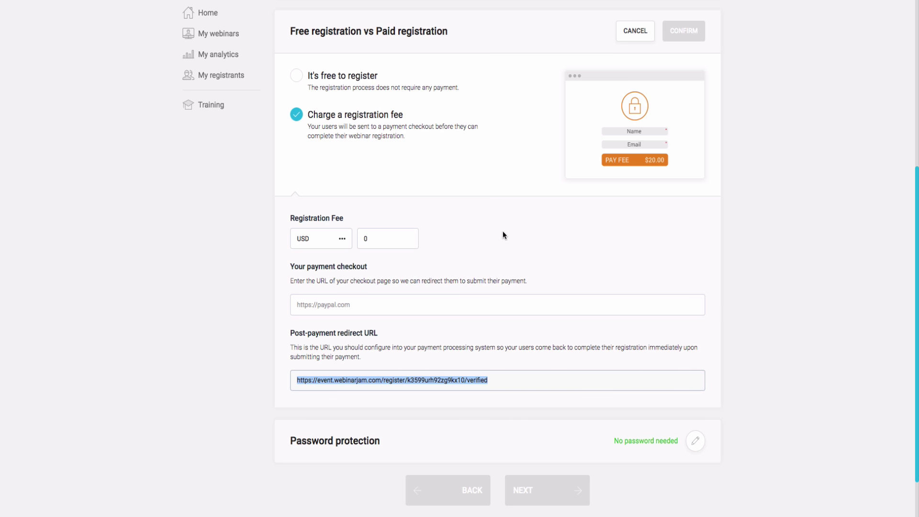
{"action": "scroll", "coordinate": [331, 107], "scroll_direction": "up", "scroll_amount": 1}
Confirm free registration with no password needed, and continue to the webinar's notification settings.
{"action": "left_click", "coordinate": [297, 80]}
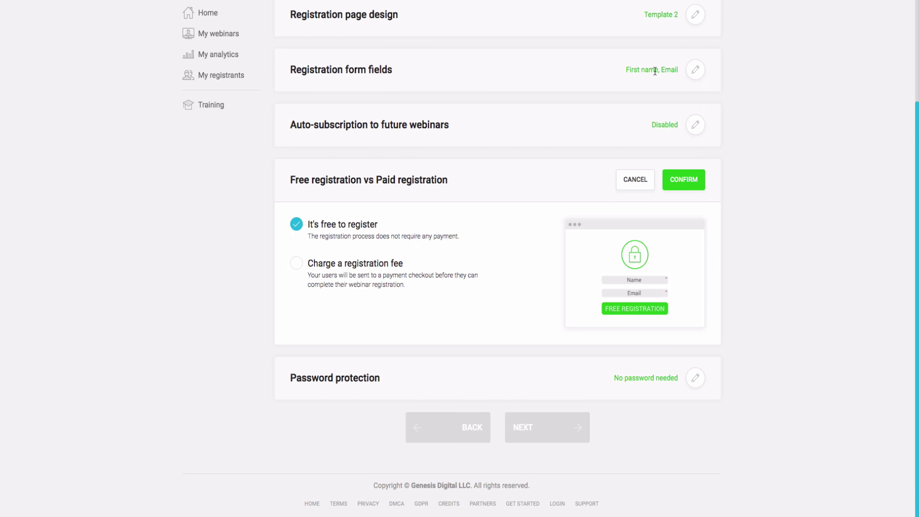
{"action": "left_click", "coordinate": [666, 190]}
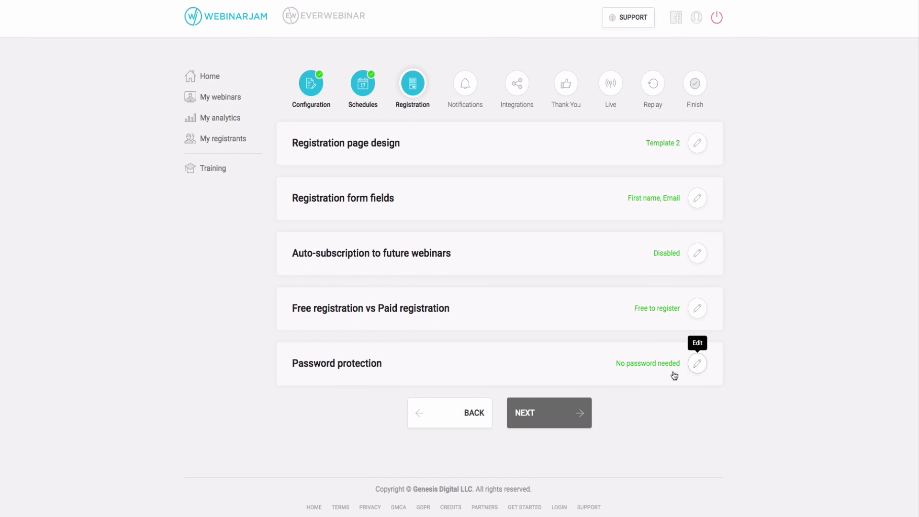
{"action": "left_click", "coordinate": [700, 367]}
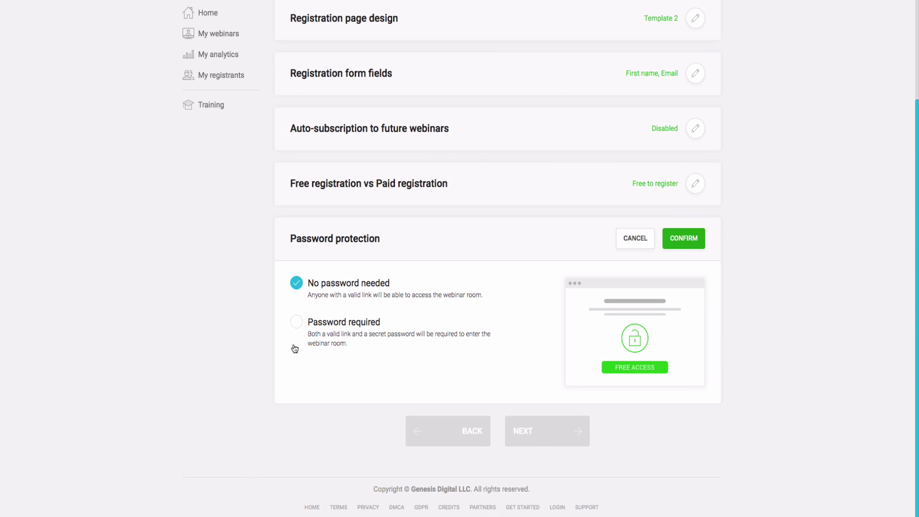
{"action": "left_click", "coordinate": [673, 248]}
{"action": "left_click", "coordinate": [558, 421]}
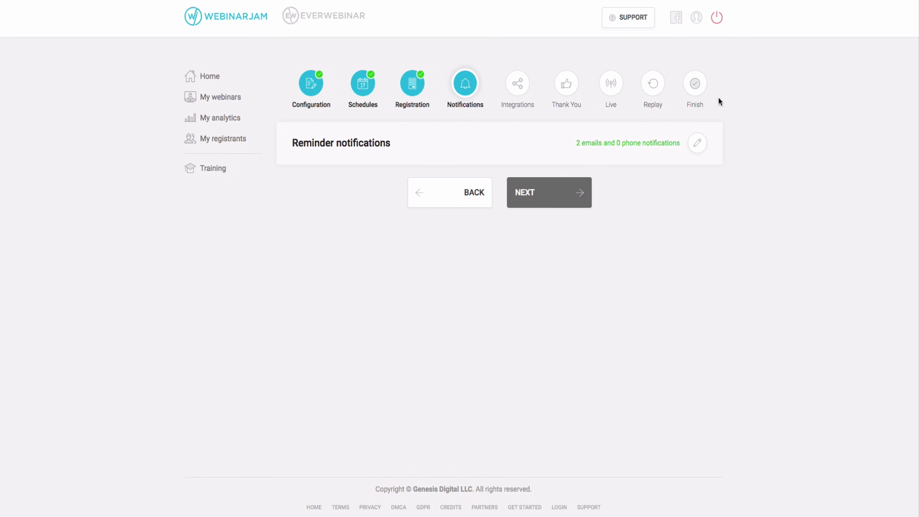
Add a pre-webinar reminder email sent 24 hours before the webinar with the subject "[Reminder] Your upcoming webinar".
{"action": "left_click", "coordinate": [698, 142]}
{"action": "scroll", "coordinate": [591, 189], "scroll_direction": "down", "scroll_amount": 3}
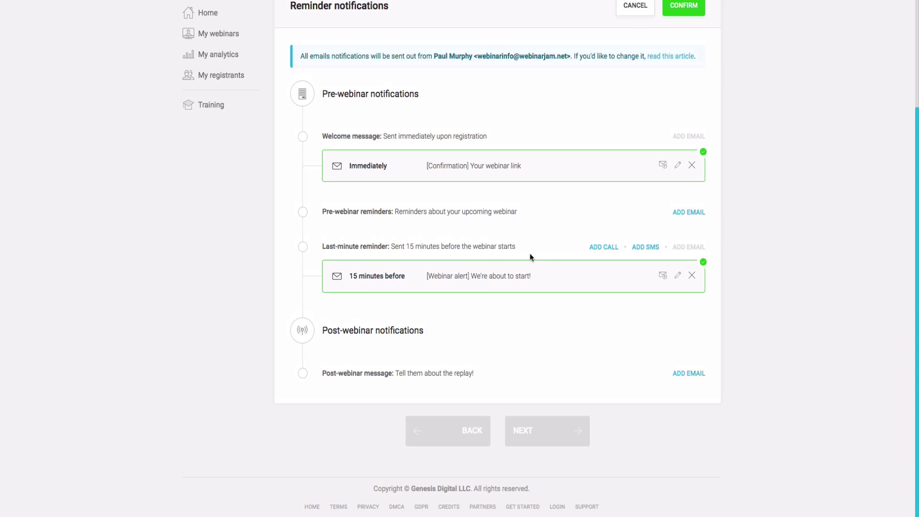
{"action": "left_click", "coordinate": [687, 213]}
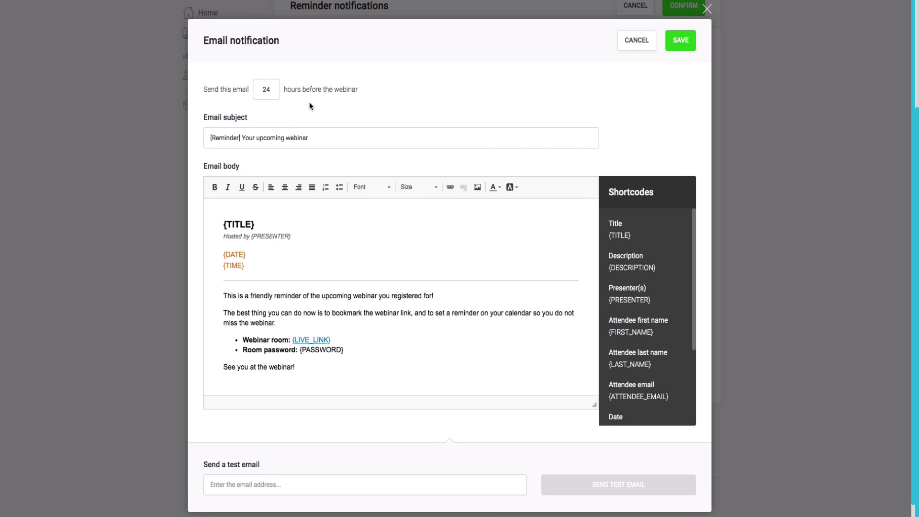
{"action": "left_click", "coordinate": [680, 40]}
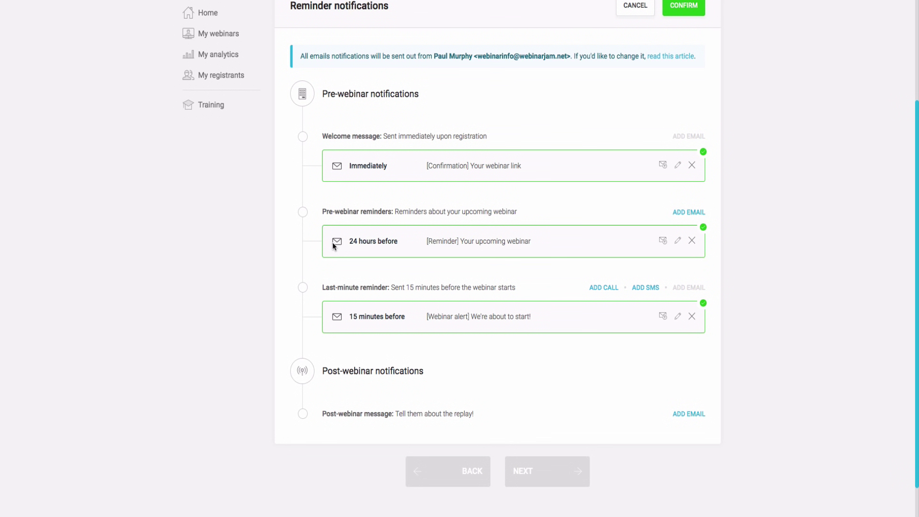
Add a second pre-webinar reminder email sent 1 hour before the webinar.
{"action": "left_click", "coordinate": [689, 212]}
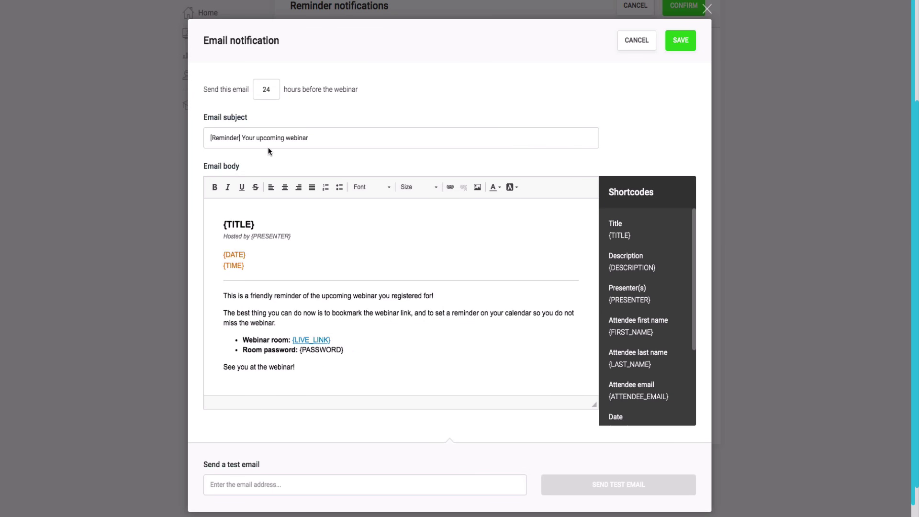
{"action": "left_click", "coordinate": [271, 90]}
{"action": "key", "text": "BackSpace"}
{"action": "key", "text": "BackSpace"}
{"action": "type", "text": "1"}
{"action": "left_click", "coordinate": [681, 42]}
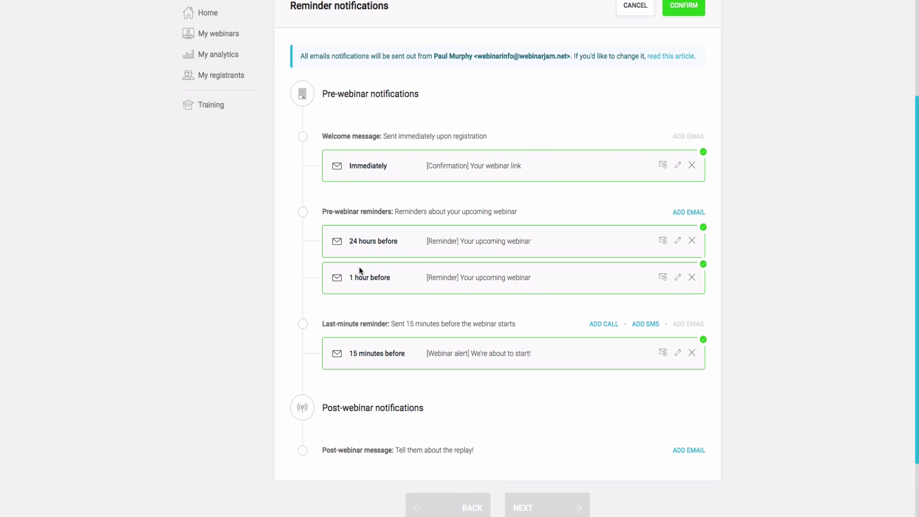
Add a third pre-webinar reminder email sent 2 hours before the webinar.
{"action": "scroll", "coordinate": [364, 173], "scroll_direction": "down", "scroll_amount": 1}
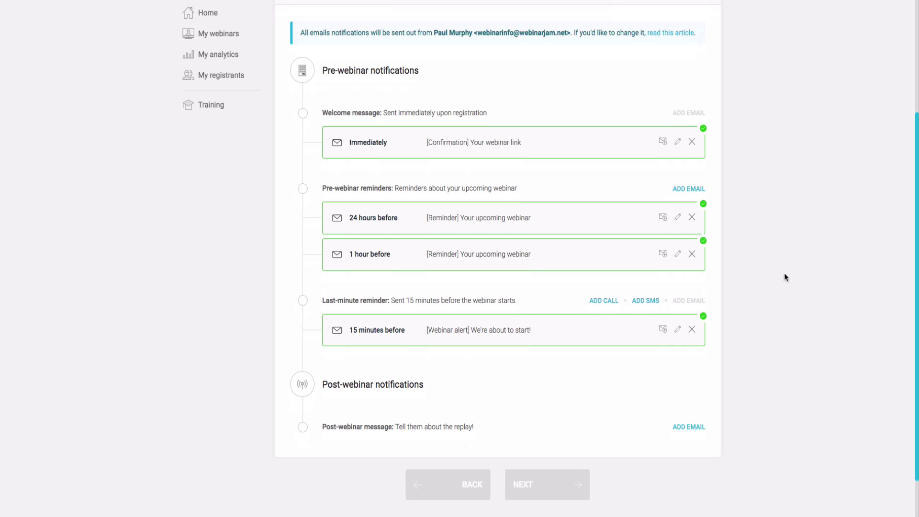
{"action": "left_click", "coordinate": [684, 190]}
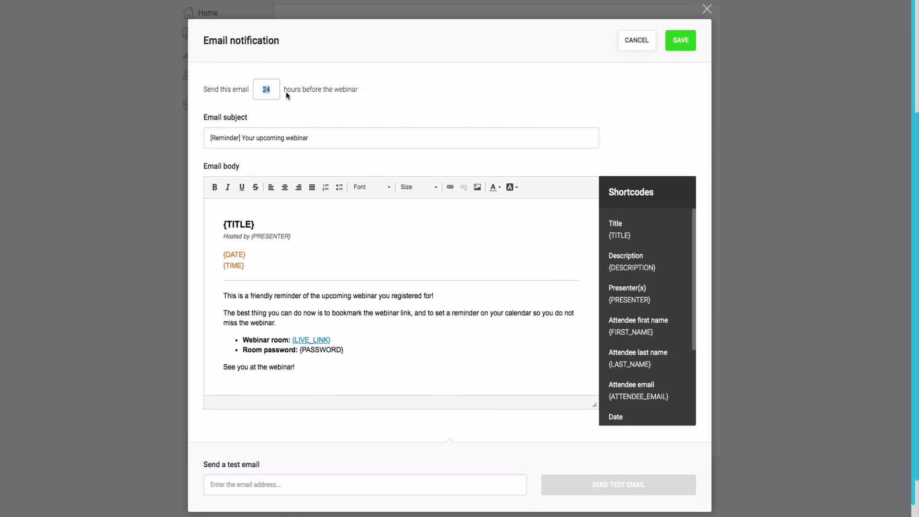
{"action": "type", "text": "2"}
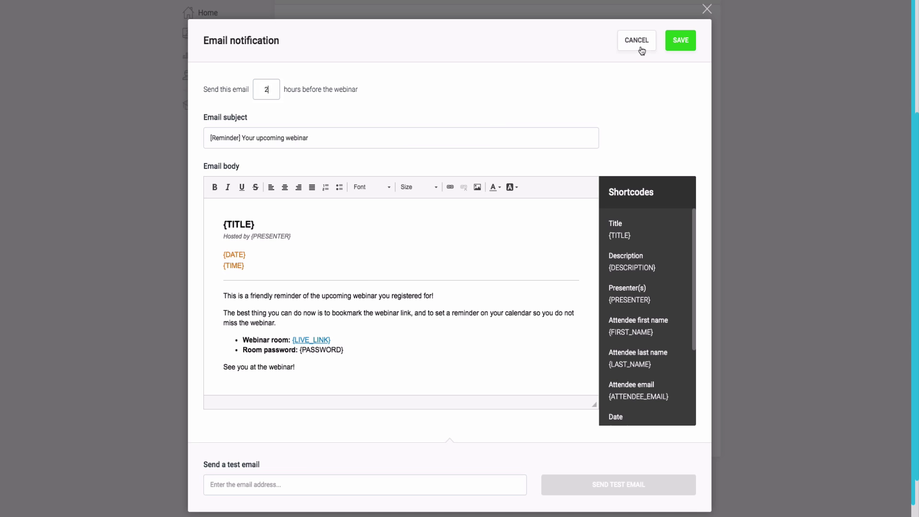
{"action": "left_click", "coordinate": [681, 41]}
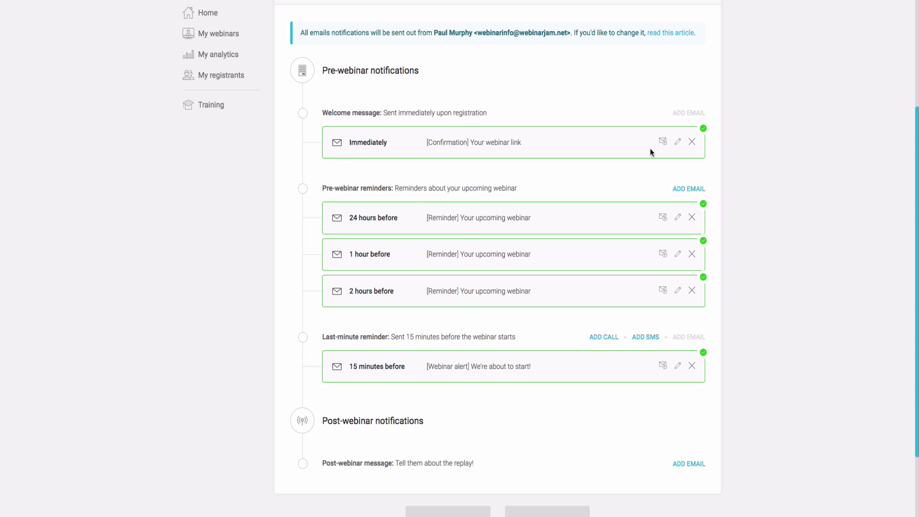
In the immediate welcome email's body, insert blank lines below the presenter line and below the {TIME} shortcode.
{"action": "left_click", "coordinate": [677, 146]}
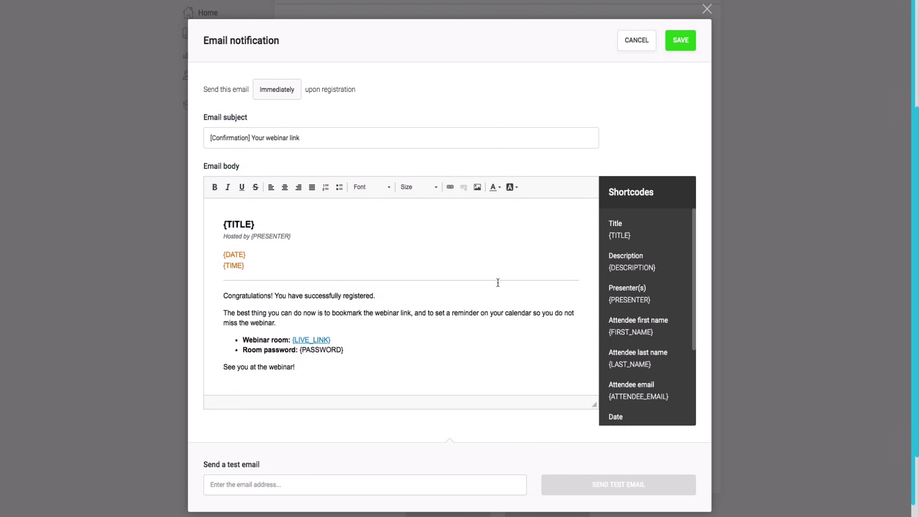
{"action": "left_click", "coordinate": [262, 229]}
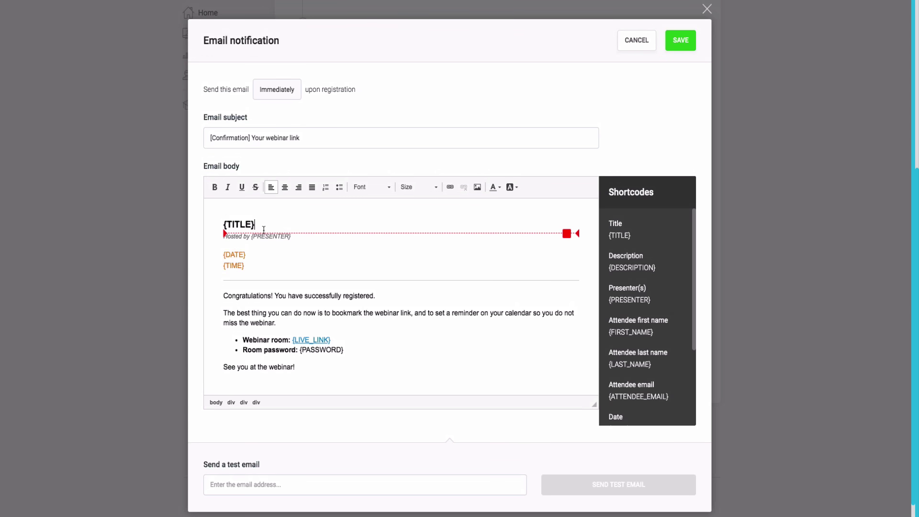
{"action": "left_click", "coordinate": [319, 342]}
{"action": "left_click", "coordinate": [316, 235]}
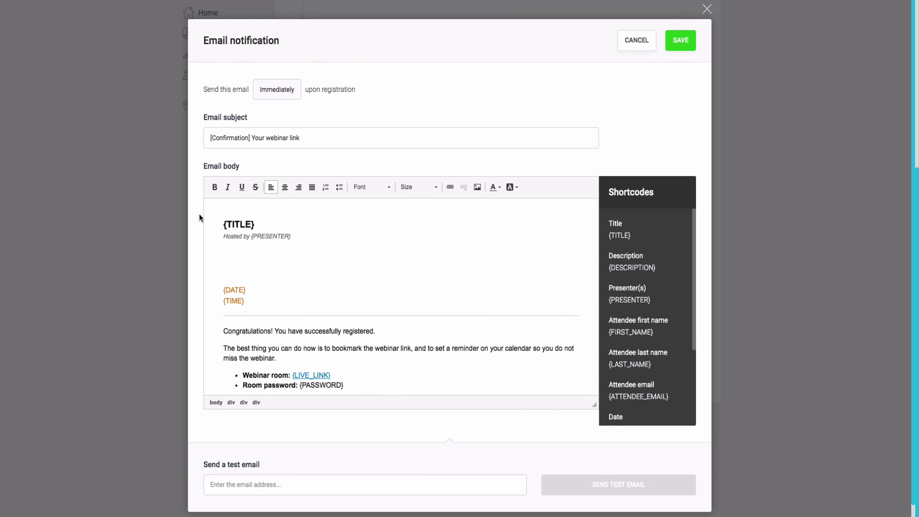
{"action": "left_click", "coordinate": [261, 305]}
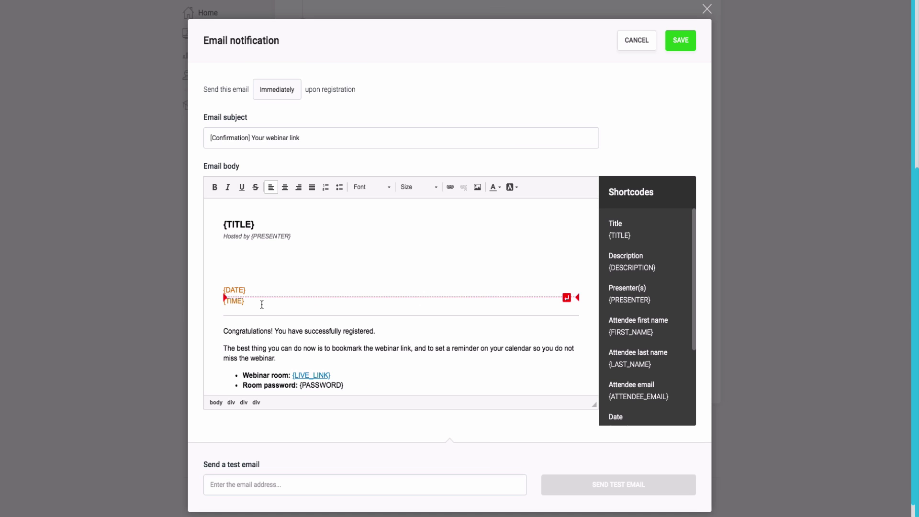
{"action": "left_click", "coordinate": [262, 302]}
Remove the blank lines above the {DATE} shortcode and save the welcome email.
{"action": "left_click", "coordinate": [223, 275]}
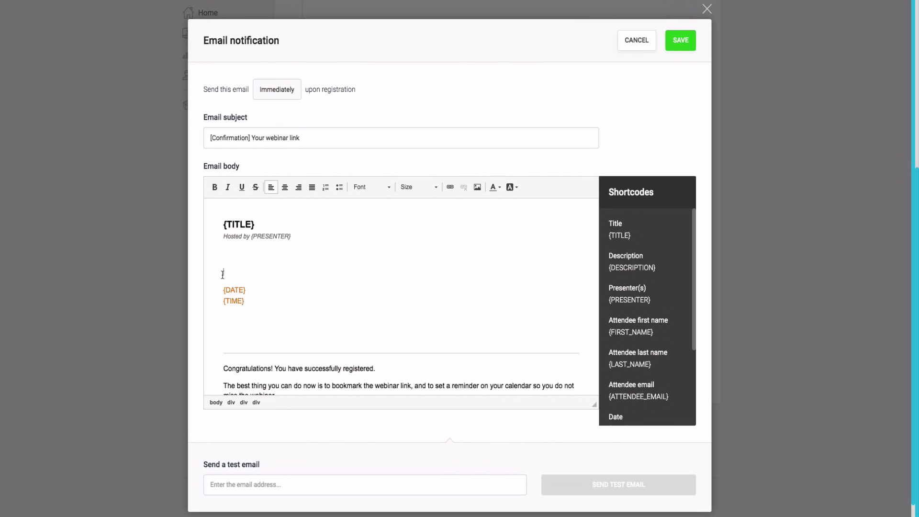
{"action": "key", "text": "BackSpace"}
{"action": "key", "text": "BackSpace"}
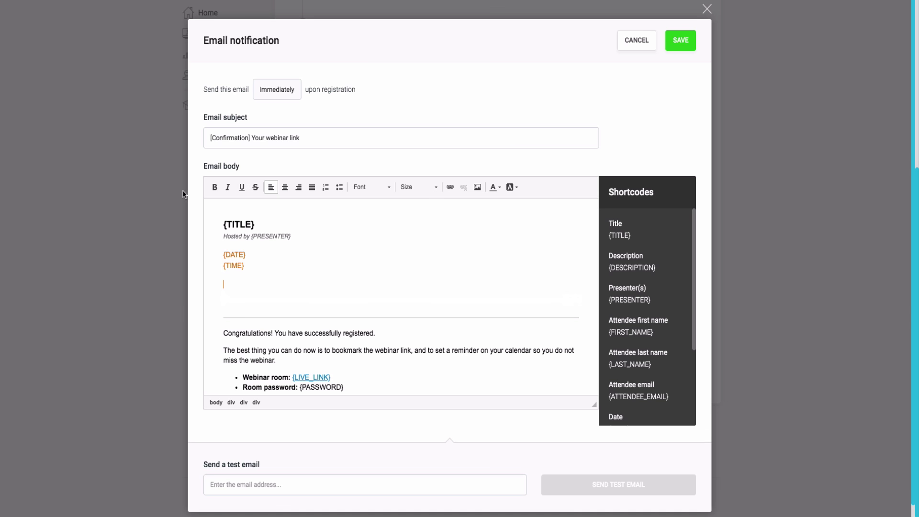
{"action": "left_click", "coordinate": [266, 138]}
{"action": "scroll", "coordinate": [279, 240], "scroll_direction": "down", "scroll_amount": 5}
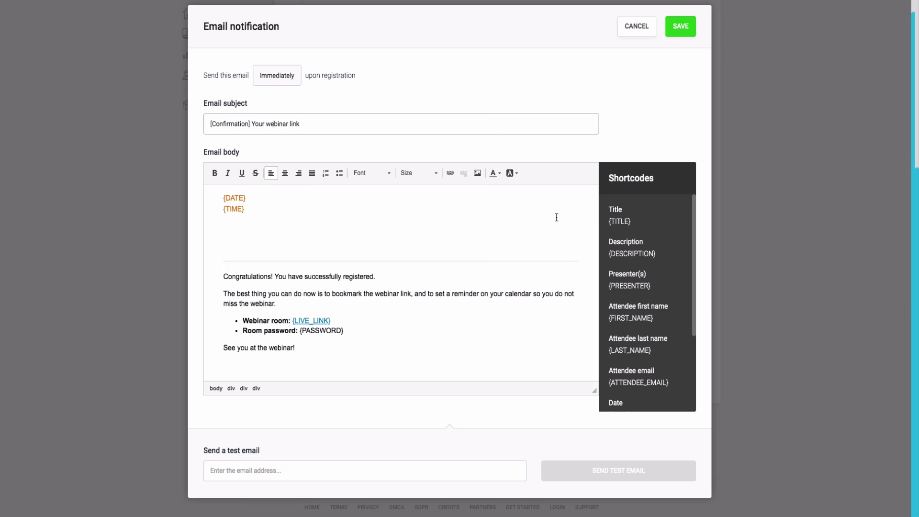
{"action": "left_click", "coordinate": [680, 27]}
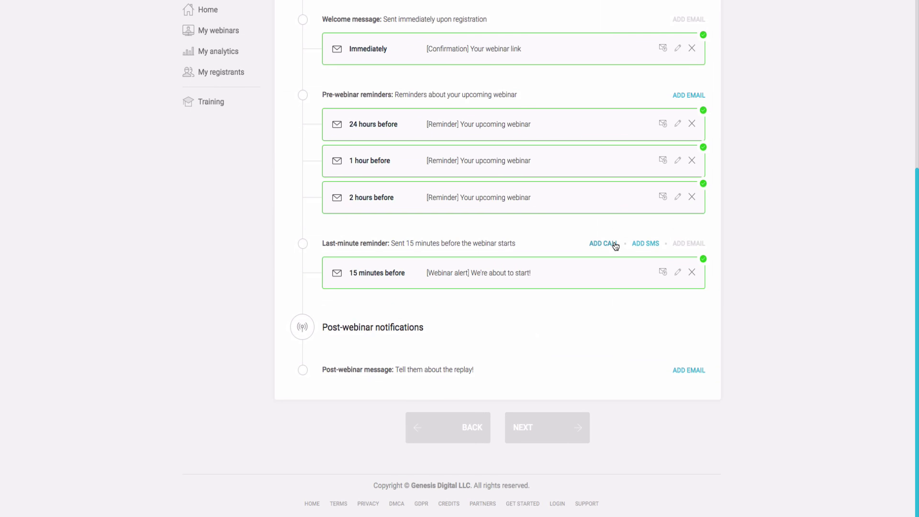
Add two post-webinar replay emails to all registrants, sent 24 hours and 72 hours after the webinar starts.
{"action": "left_click", "coordinate": [692, 378]}
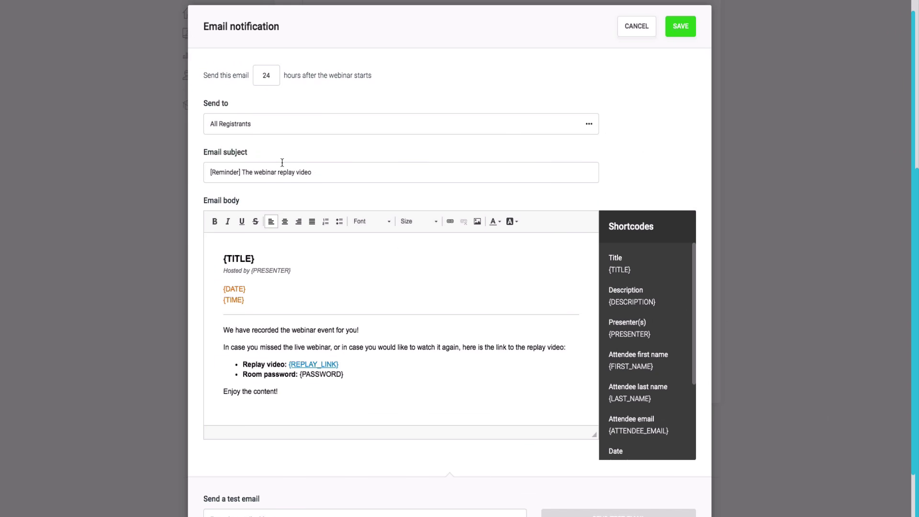
{"action": "left_click", "coordinate": [681, 27]}
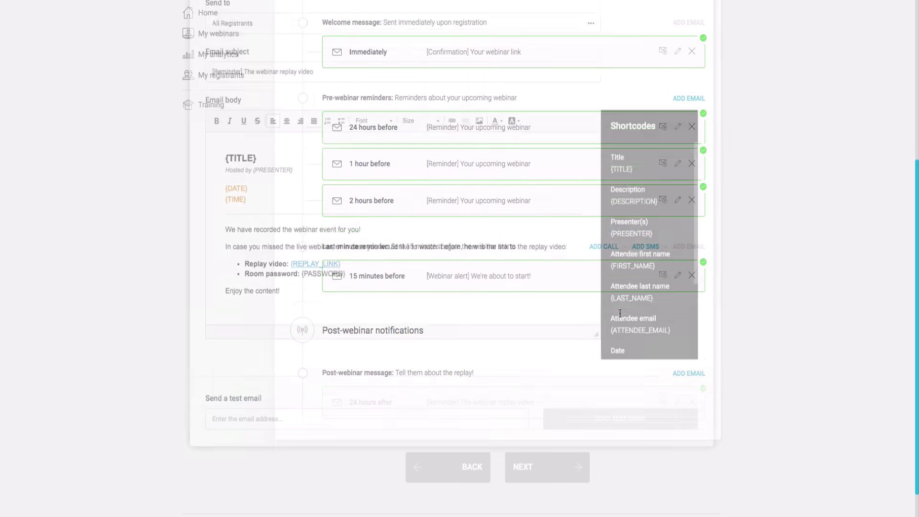
{"action": "left_click", "coordinate": [686, 374]}
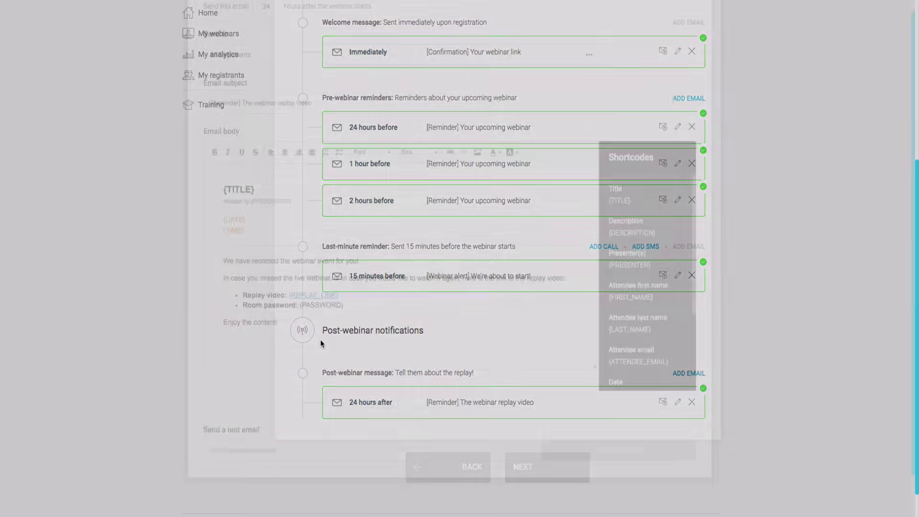
{"action": "double_click", "coordinate": [268, 79]}
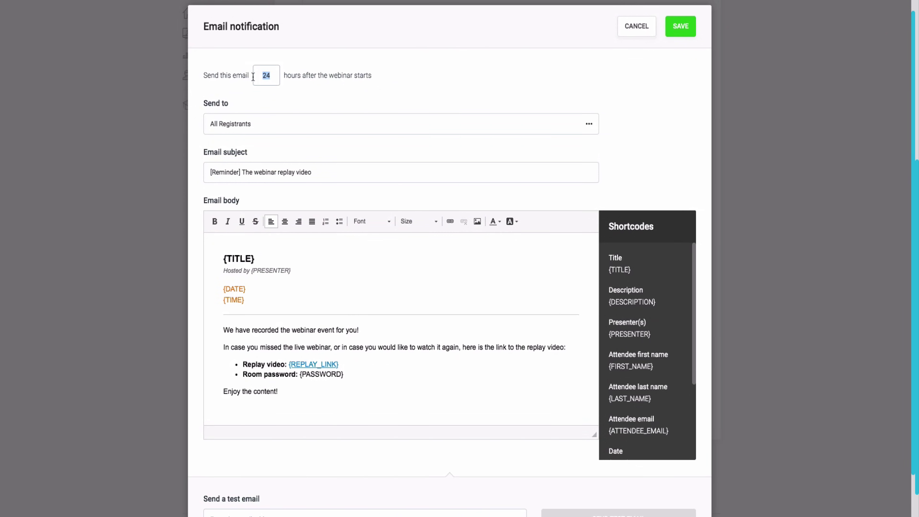
{"action": "type", "text": "72"}
{"action": "left_click", "coordinate": [680, 26]}
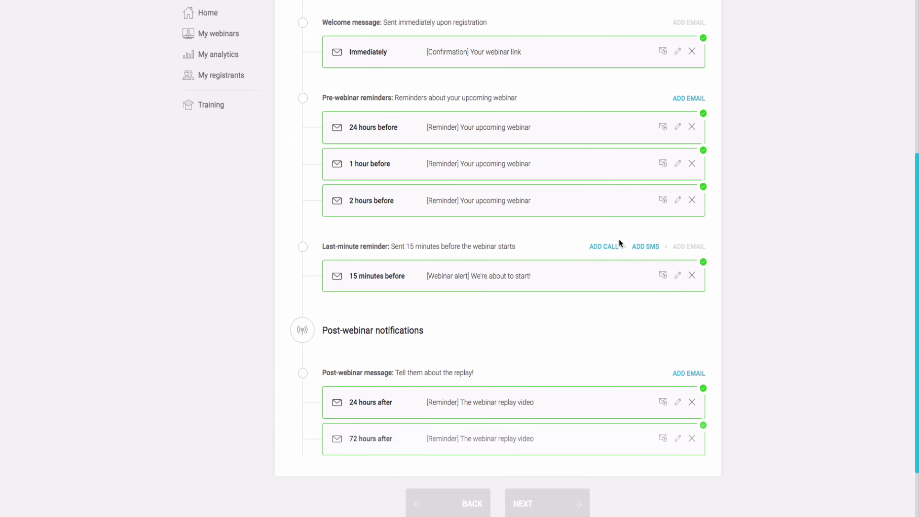
Examine the subject line and the replay message body of the 24-hour post-webinar email.
{"action": "scroll", "coordinate": [668, 338], "scroll_direction": "down", "scroll_amount": 2}
{"action": "left_click", "coordinate": [678, 339]}
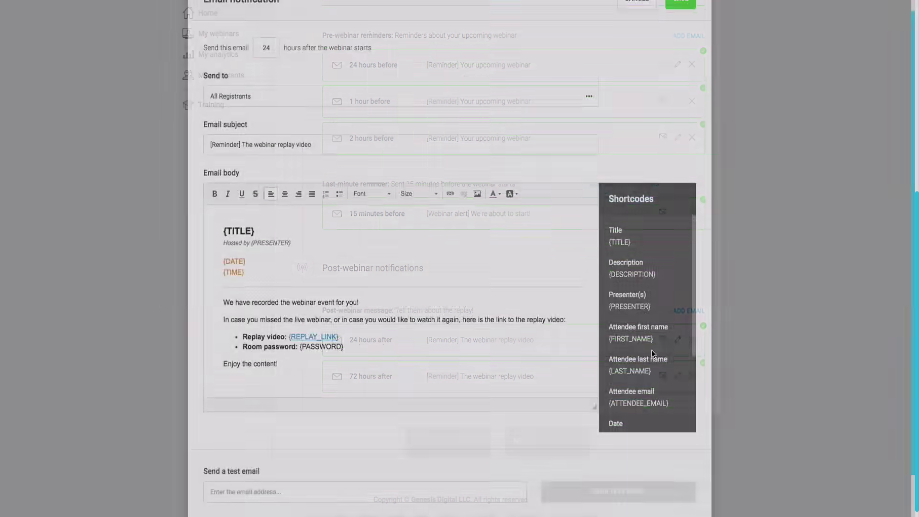
{"action": "mouse_move", "coordinate": [259, 173]}
{"action": "left_mouse_down"}
{"action": "mouse_move", "coordinate": [324, 172]}
{"action": "mouse_move", "coordinate": [243, 173]}
{"action": "left_mouse_up"}
{"action": "left_click", "coordinate": [241, 172]}
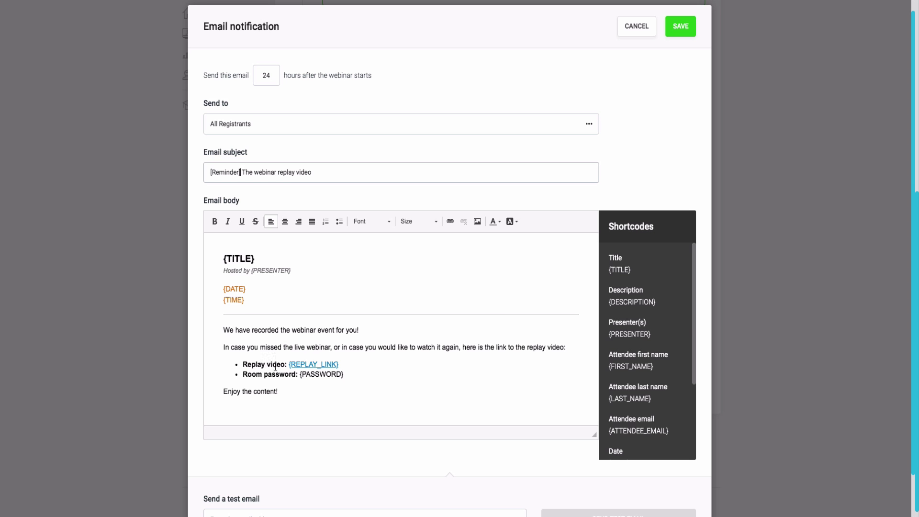
{"action": "left_click", "coordinate": [677, 30]}
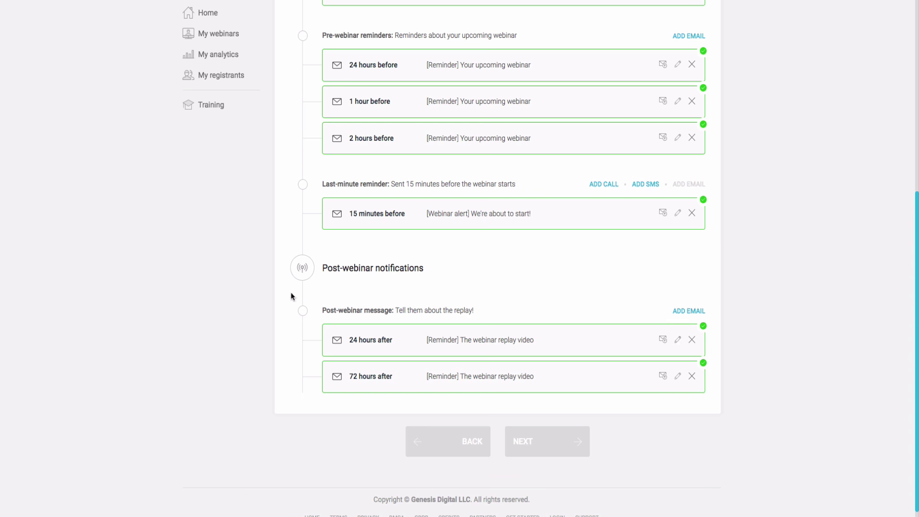
{"action": "left_click", "coordinate": [677, 340]}
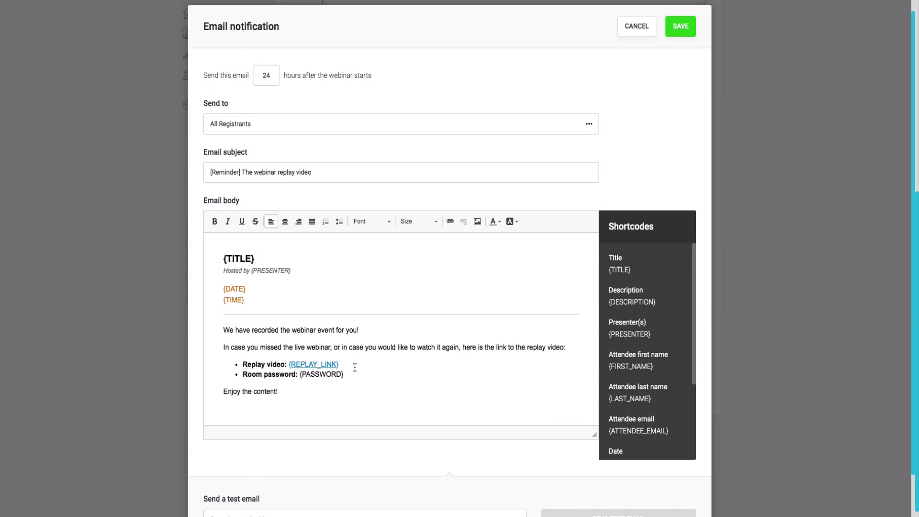
{"action": "left_click_drag", "start_coordinate": [211, 247], "coordinate": [340, 459]}
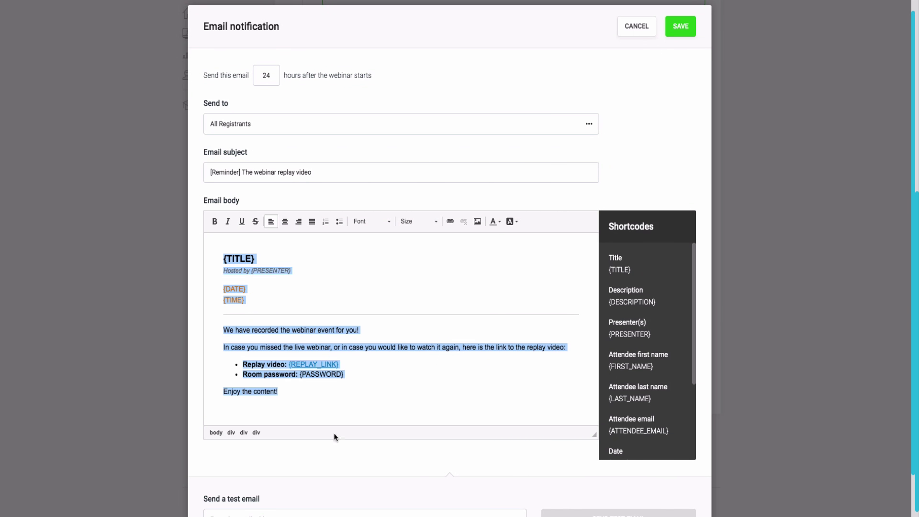
{"action": "scroll", "coordinate": [319, 369], "scroll_direction": "down", "scroll_amount": 2}
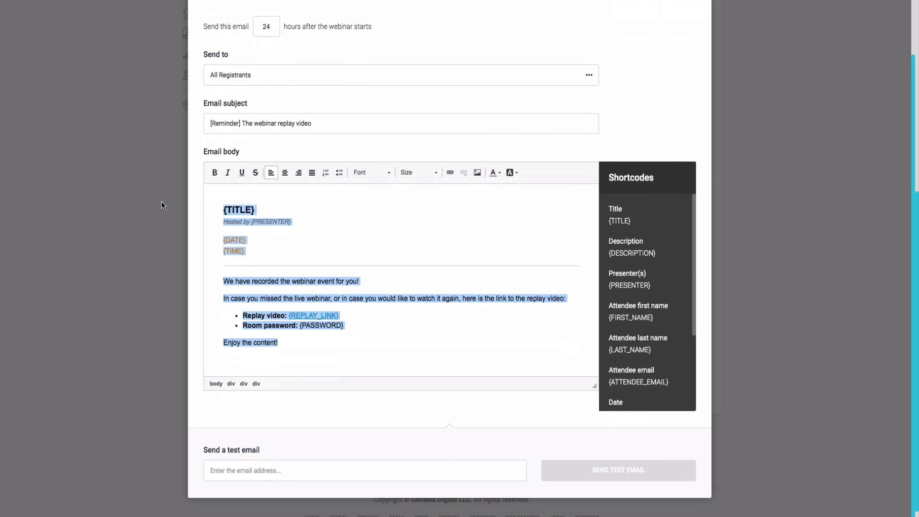
{"action": "left_click", "coordinate": [219, 211]}
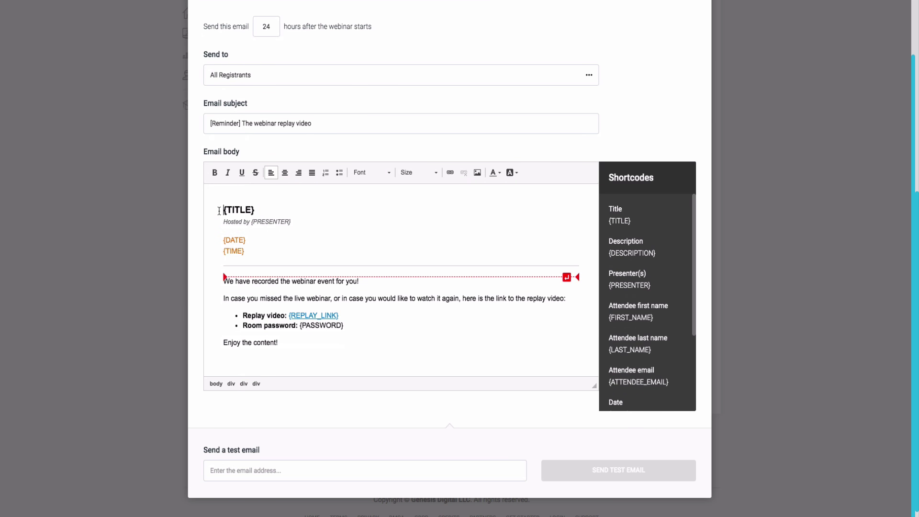
{"action": "left_click_drag", "start_coordinate": [219, 211], "coordinate": [369, 366]}
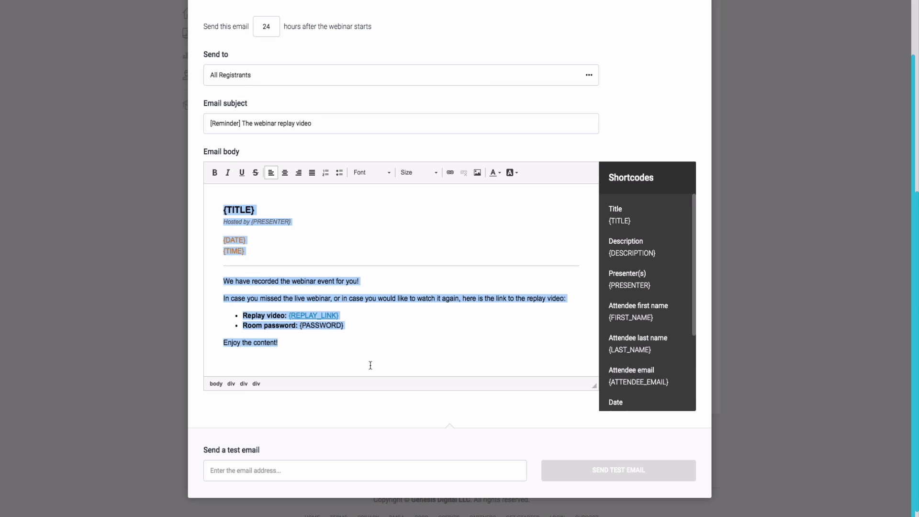
{"action": "scroll", "coordinate": [369, 365], "scroll_direction": "up", "scroll_amount": 3}
{"action": "left_click", "coordinate": [708, 10]}
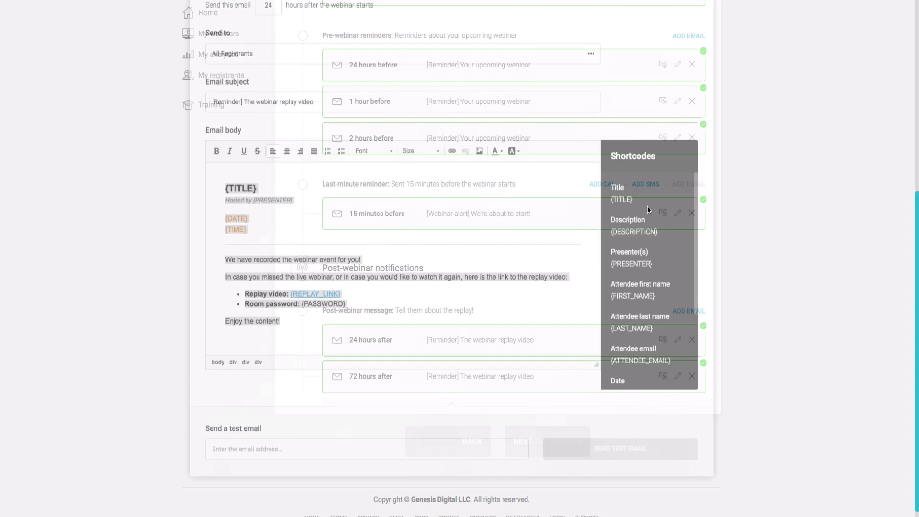
Add a third post-webinar replay email sent 48 hours after the webinar starts.
{"action": "left_click", "coordinate": [695, 312]}
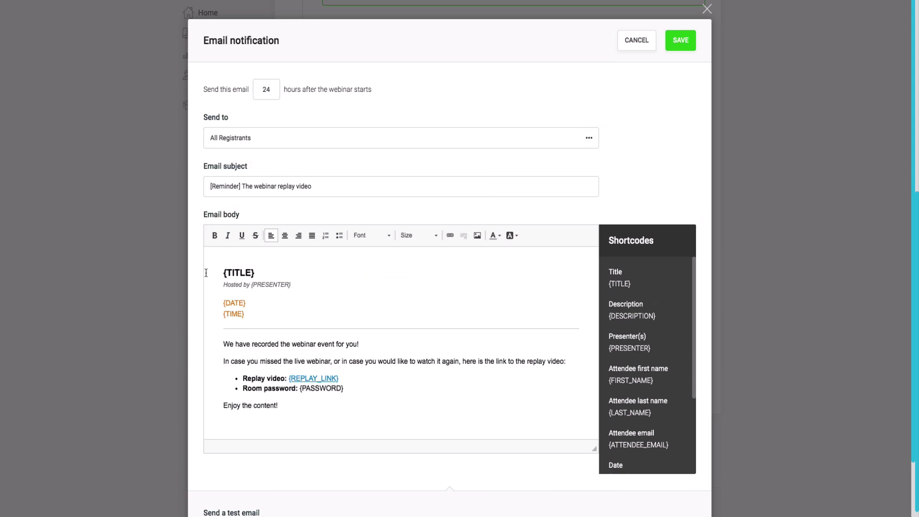
{"action": "double_click", "coordinate": [266, 89]}
{"action": "type", "text": "4"}
{"action": "left_click", "coordinate": [672, 48]}
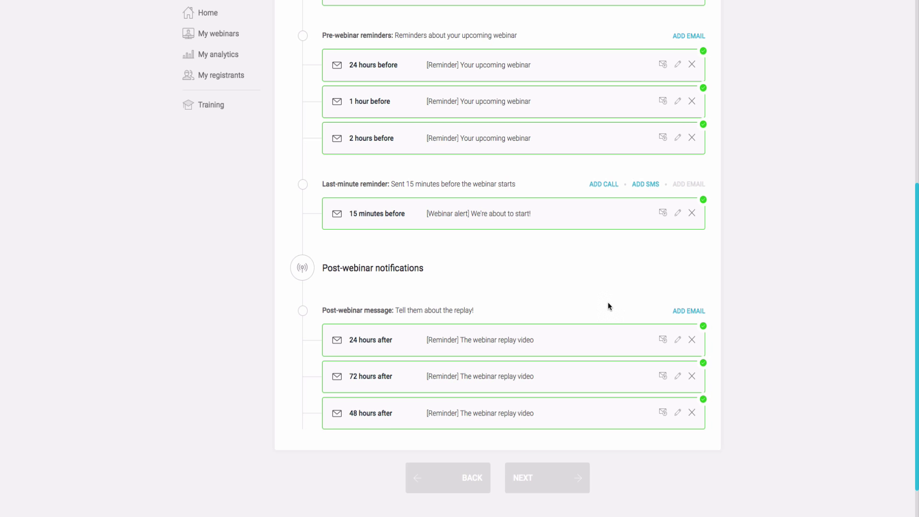
Confirm the reminder notifications and continue to the webinar's integration settings.
{"action": "scroll", "coordinate": [607, 301], "scroll_direction": "up", "scroll_amount": 6}
{"action": "left_click", "coordinate": [685, 142]}
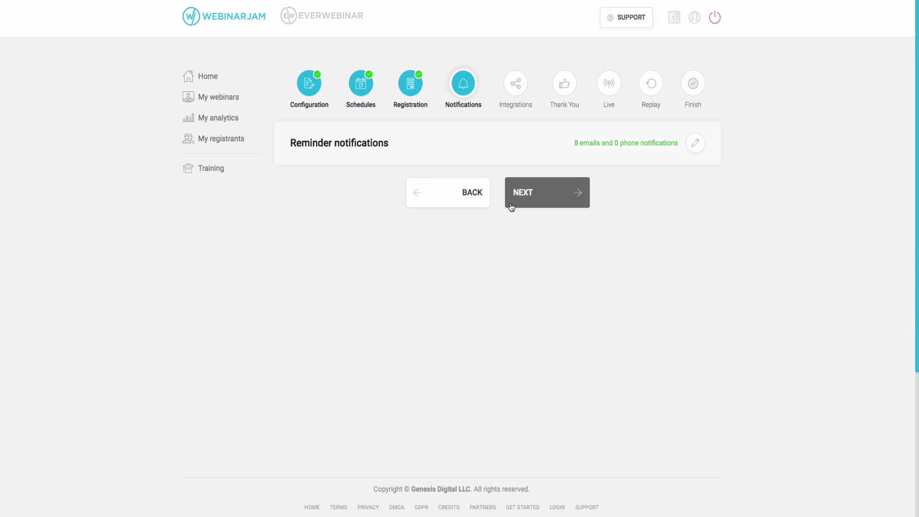
{"action": "left_click", "coordinate": [512, 196]}
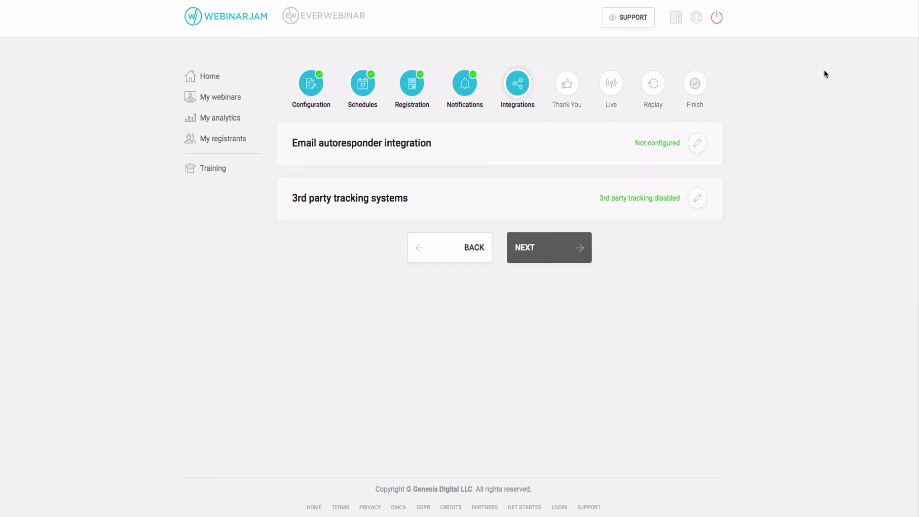
Examine which email services can be integrated, such as Kartra, AWeber and Infusionsoft, in the account profile's integration settings.
{"action": "left_click", "coordinate": [697, 143]}
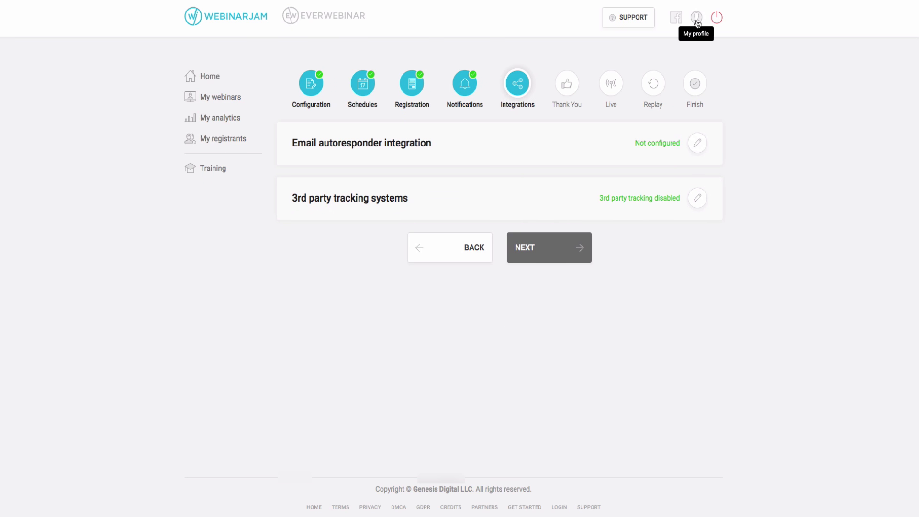
{"action": "left_click", "coordinate": [696, 20]}
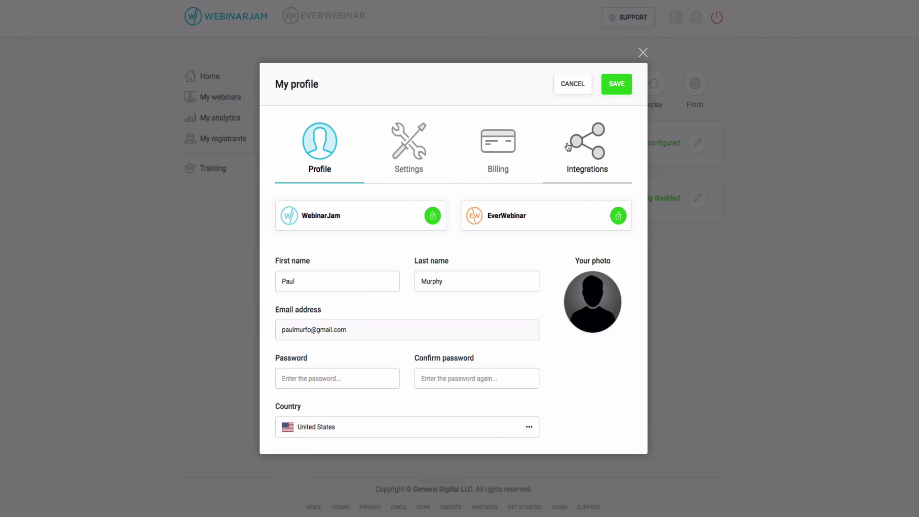
{"action": "left_click", "coordinate": [590, 145]}
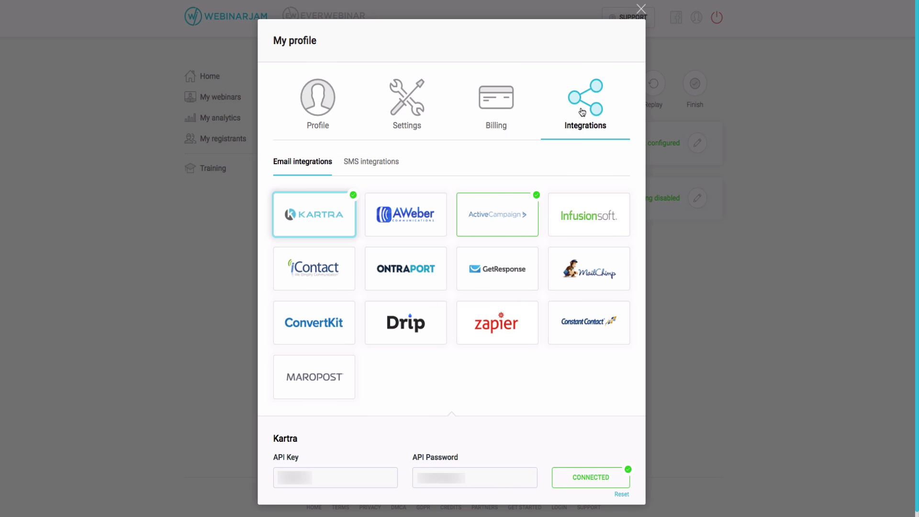
{"action": "mouse_move", "coordinate": [316, 220]}
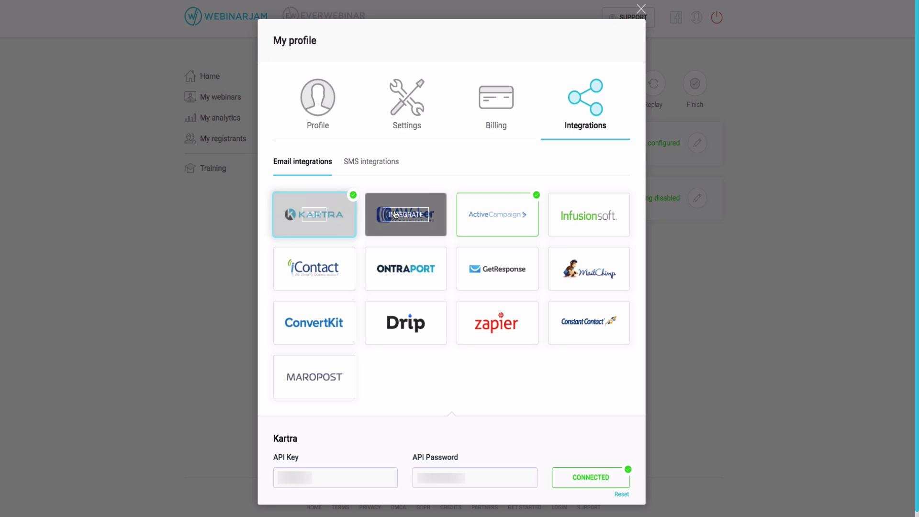
{"action": "mouse_move", "coordinate": [586, 218]}
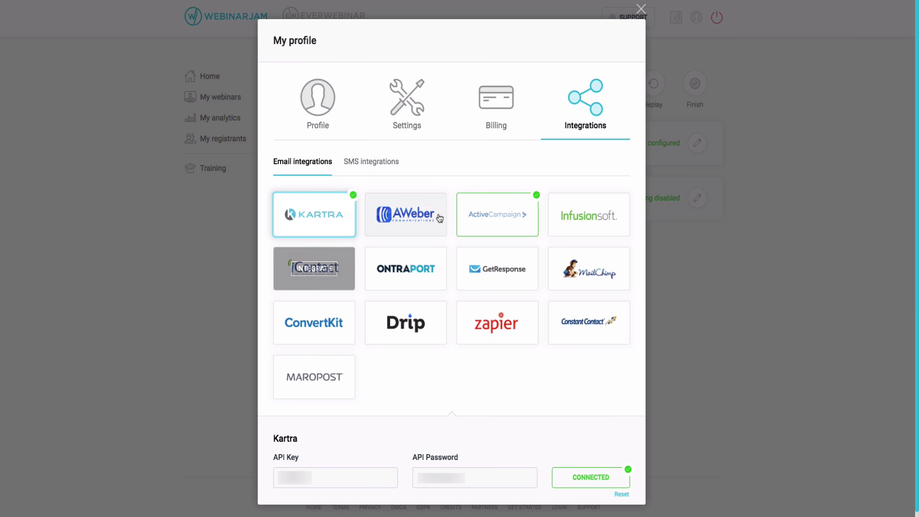
Leave the account profile and open the Kartra integration rules under the webinar's email autoresponder integration.
{"action": "mouse_move", "coordinate": [501, 331]}
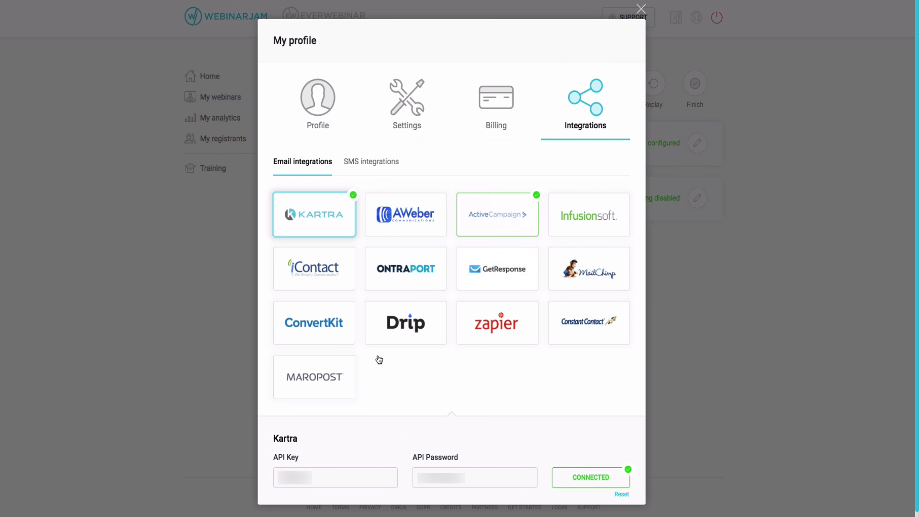
{"action": "left_click", "coordinate": [641, 9]}
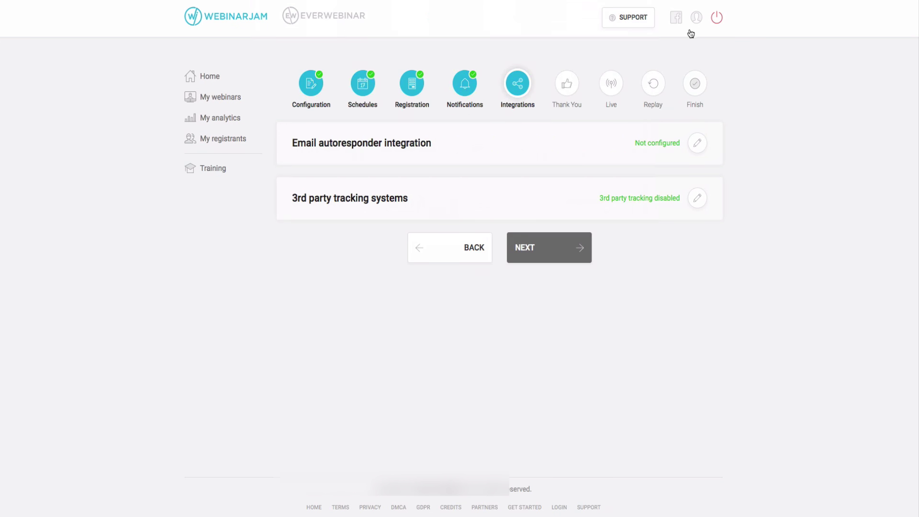
{"action": "left_click", "coordinate": [699, 144]}
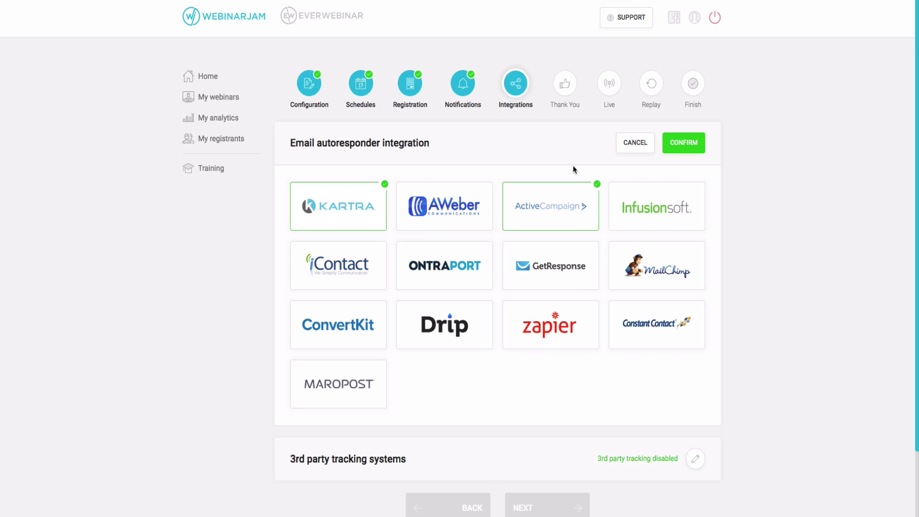
{"action": "mouse_move", "coordinate": [344, 209]}
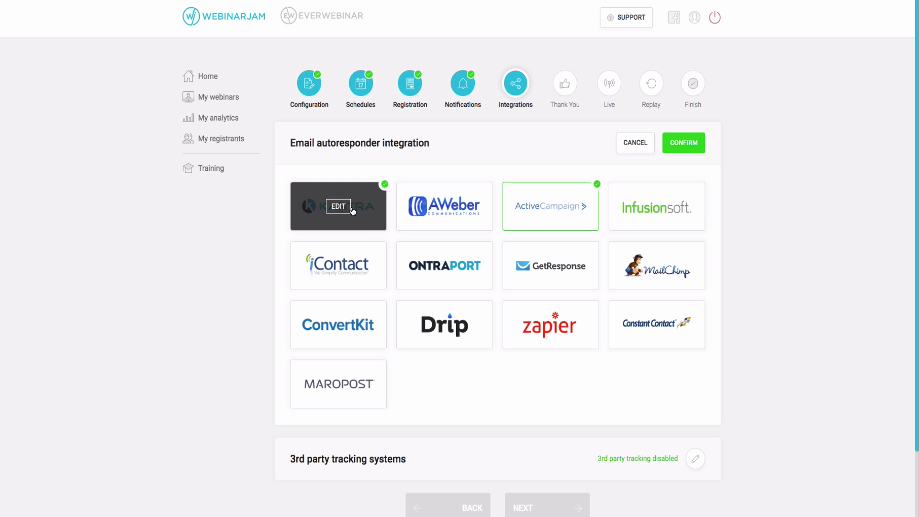
{"action": "left_click", "coordinate": [347, 211]}
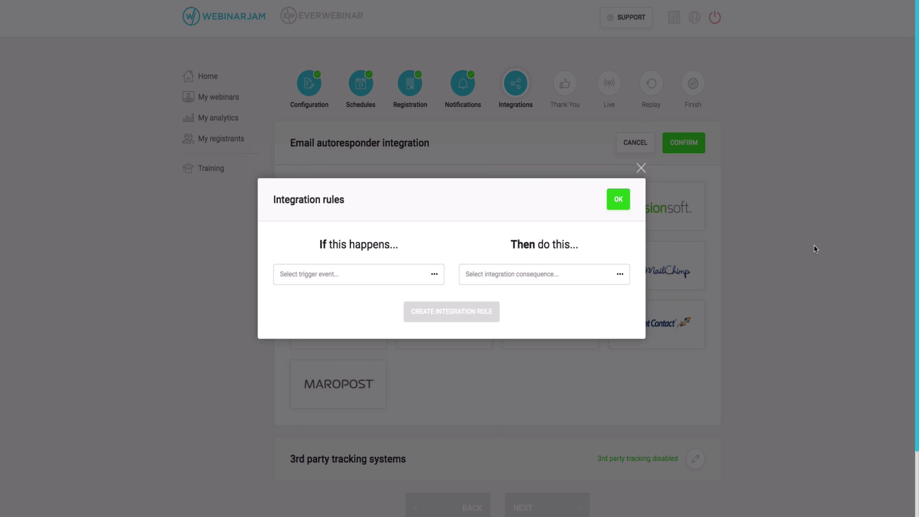
Set up a Kartra rule with the trigger "If they register" and the consequence "Then add tag".
{"action": "left_click", "coordinate": [420, 275]}
{"action": "left_click", "coordinate": [331, 301]}
{"action": "left_click", "coordinate": [512, 279]}
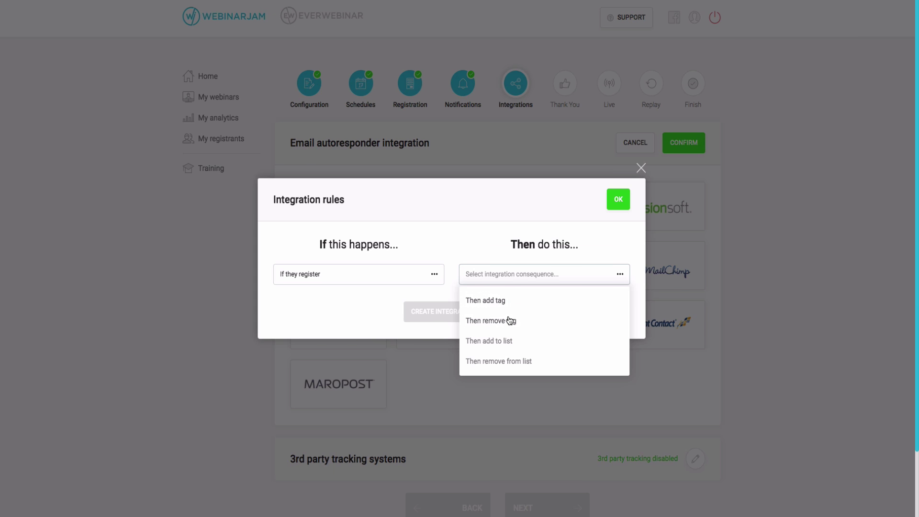
{"action": "scroll", "coordinate": [502, 331], "scroll_direction": "down", "scroll_amount": 1}
{"action": "left_click", "coordinate": [500, 301]}
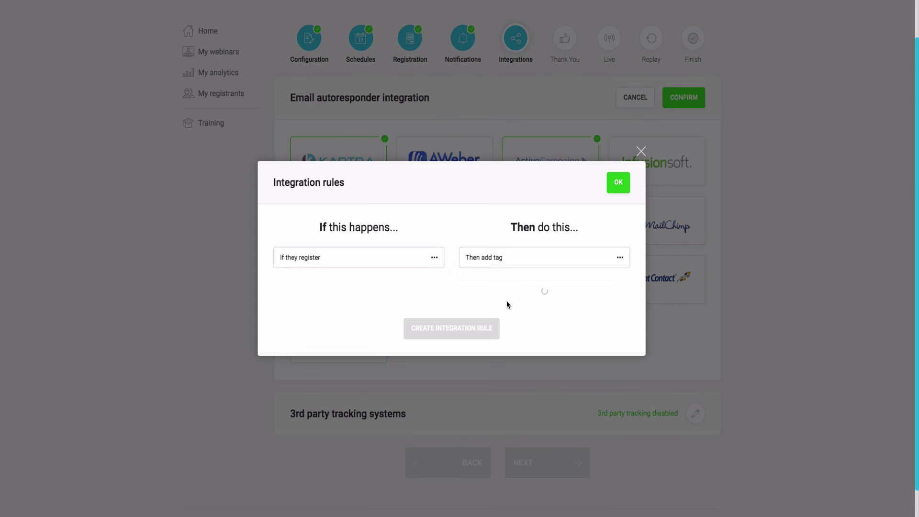
Choose "ATS ACADEMY WEBINAR - ATTENDED LIVE" as the tag for the registration rule.
{"action": "left_click", "coordinate": [547, 298]}
{"action": "scroll", "coordinate": [539, 335], "scroll_direction": "down", "scroll_amount": 10}
{"action": "scroll", "coordinate": [539, 344], "scroll_direction": "down", "scroll_amount": 4}
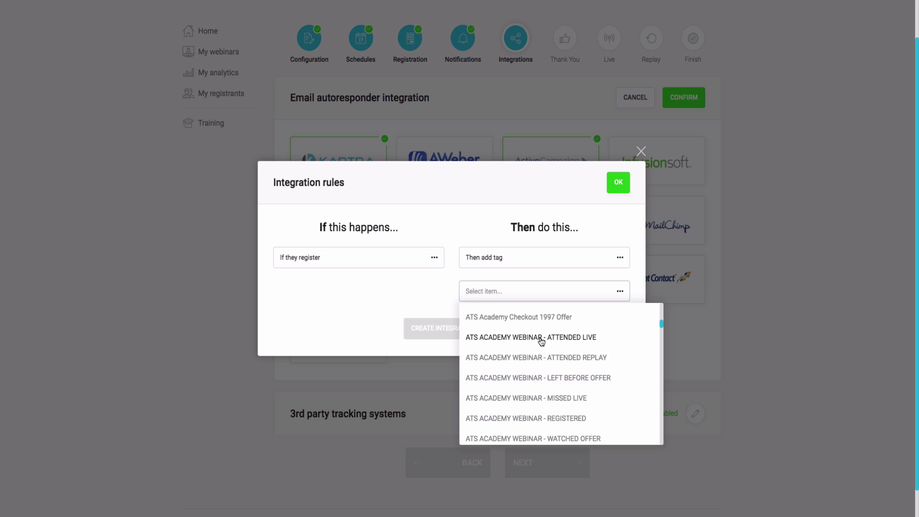
{"action": "left_click", "coordinate": [541, 338]}
Set the registration rule's tag to "ATS ACADEMY WEBINAR - REGISTERED" and create the rule.
{"action": "left_click", "coordinate": [581, 297]}
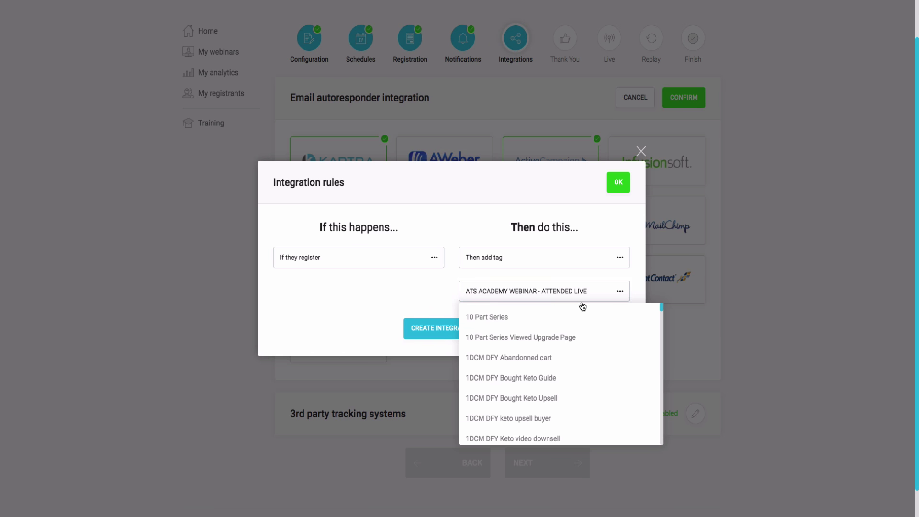
{"action": "scroll", "coordinate": [558, 390], "scroll_direction": "down", "scroll_amount": 5}
{"action": "scroll", "coordinate": [566, 385], "scroll_direction": "down", "scroll_amount": 6}
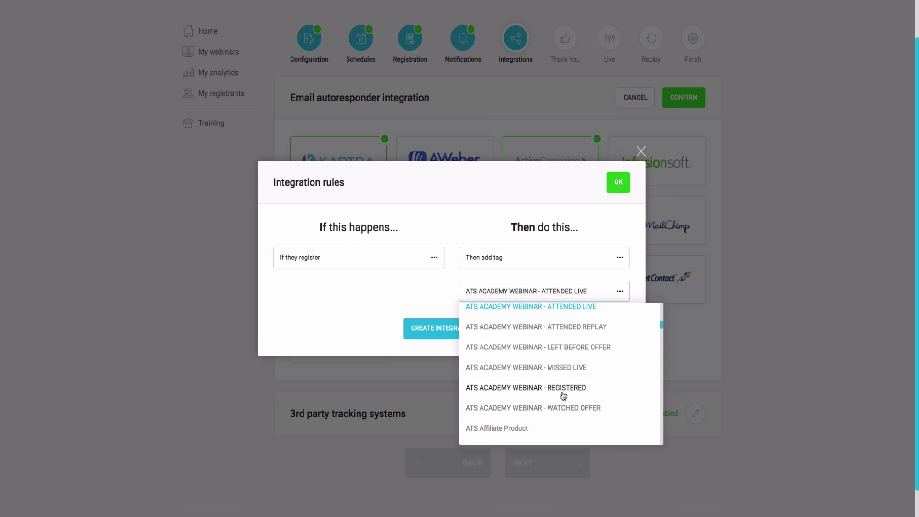
{"action": "left_click", "coordinate": [567, 397]}
{"action": "left_click", "coordinate": [477, 336]}
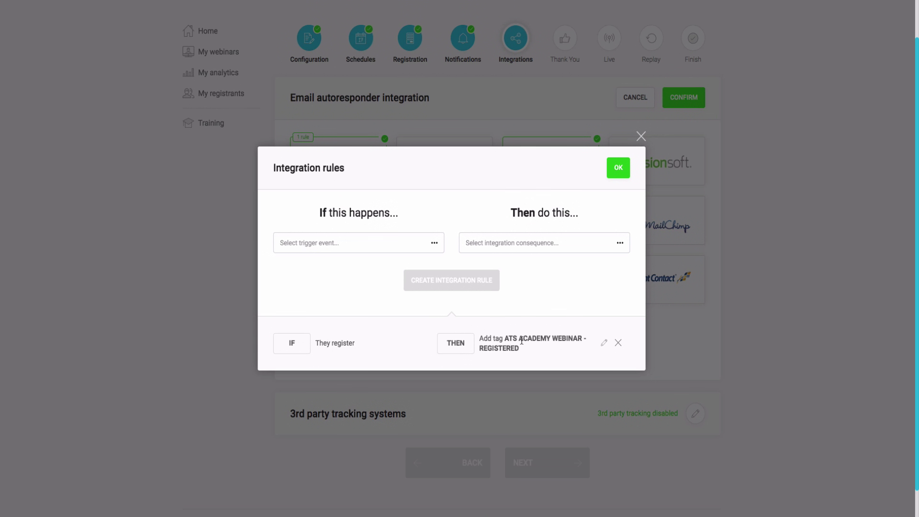
Create a rule that adds the tag "ATS ACADEMY WEBINAR - MISSED LIVE" if they miss the live webinar.
{"action": "left_click", "coordinate": [426, 243]}
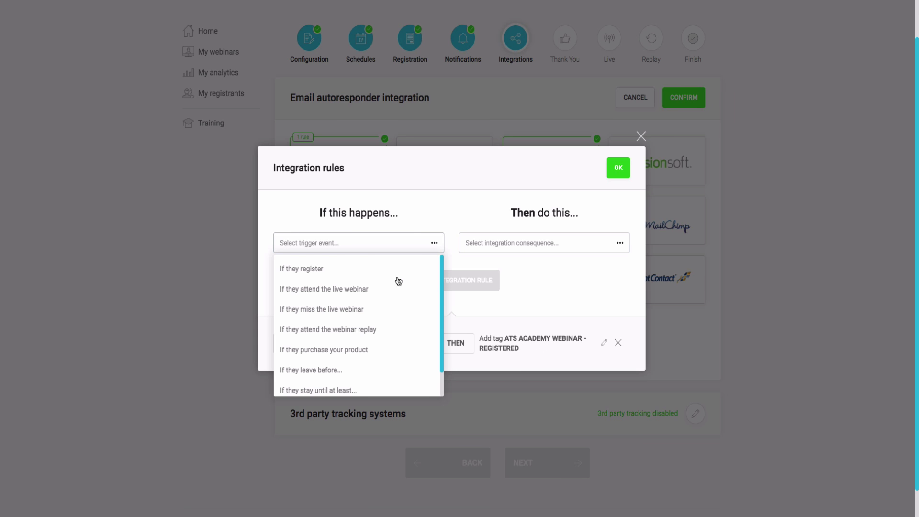
{"action": "scroll", "coordinate": [355, 327], "scroll_direction": "down", "scroll_amount": 2}
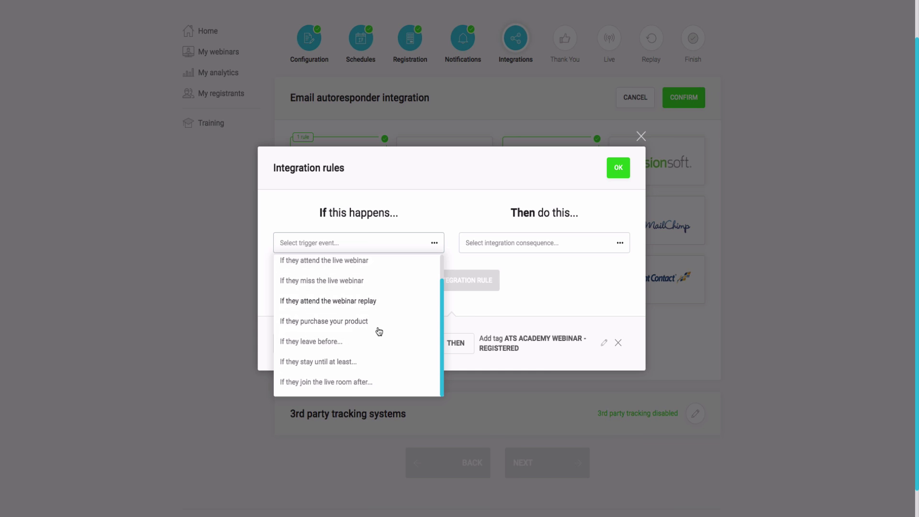
{"action": "scroll", "coordinate": [375, 330], "scroll_direction": "down", "scroll_amount": 1}
{"action": "scroll", "coordinate": [379, 330], "scroll_direction": "up", "scroll_amount": 1}
{"action": "left_click", "coordinate": [316, 307]}
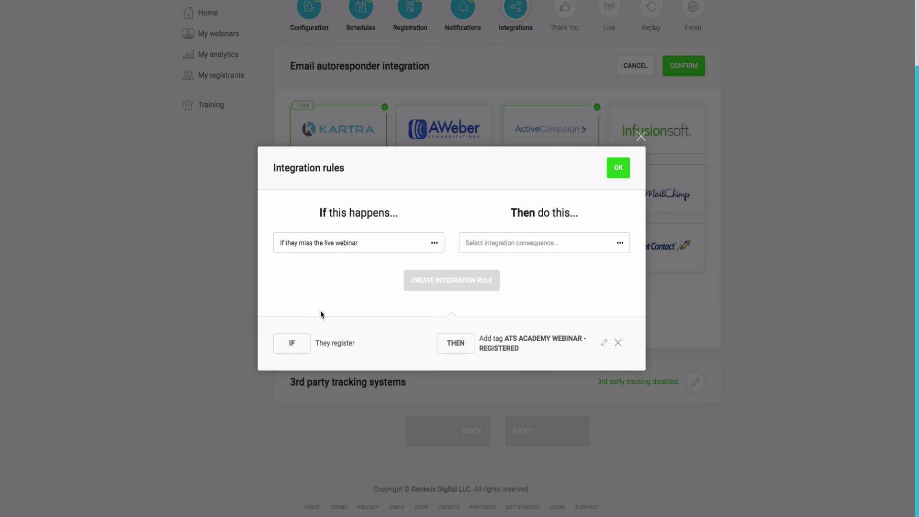
{"action": "left_click", "coordinate": [545, 249]}
{"action": "left_click", "coordinate": [491, 270]}
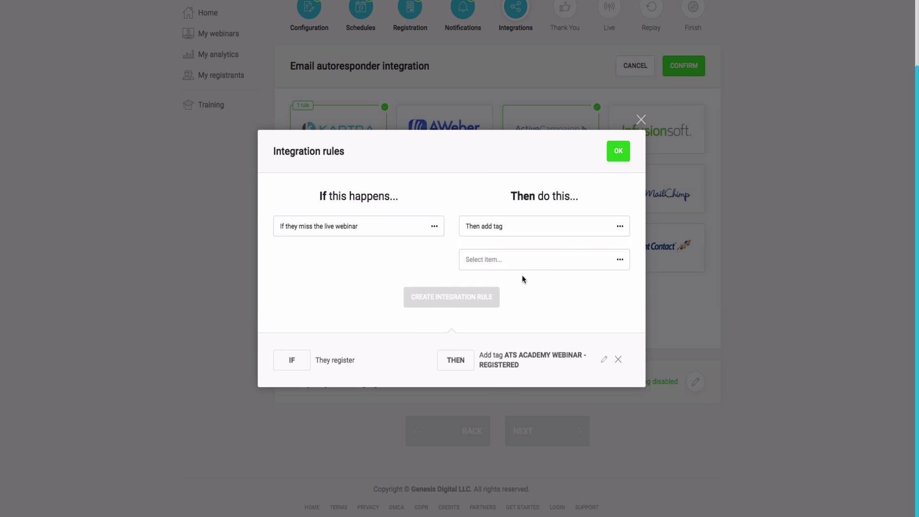
{"action": "left_click", "coordinate": [527, 260]}
{"action": "scroll", "coordinate": [558, 330], "scroll_direction": "down", "scroll_amount": 5}
{"action": "scroll", "coordinate": [559, 332], "scroll_direction": "down", "scroll_amount": 5}
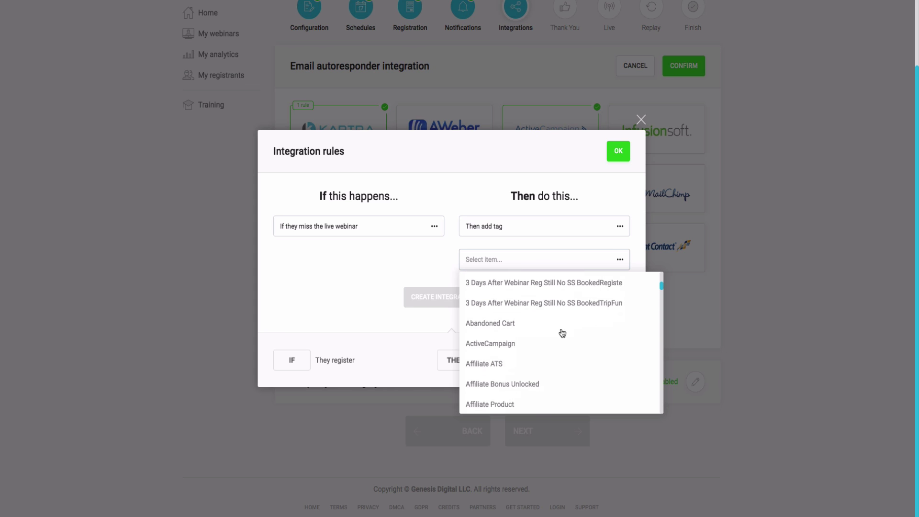
{"action": "left_click", "coordinate": [585, 382]}
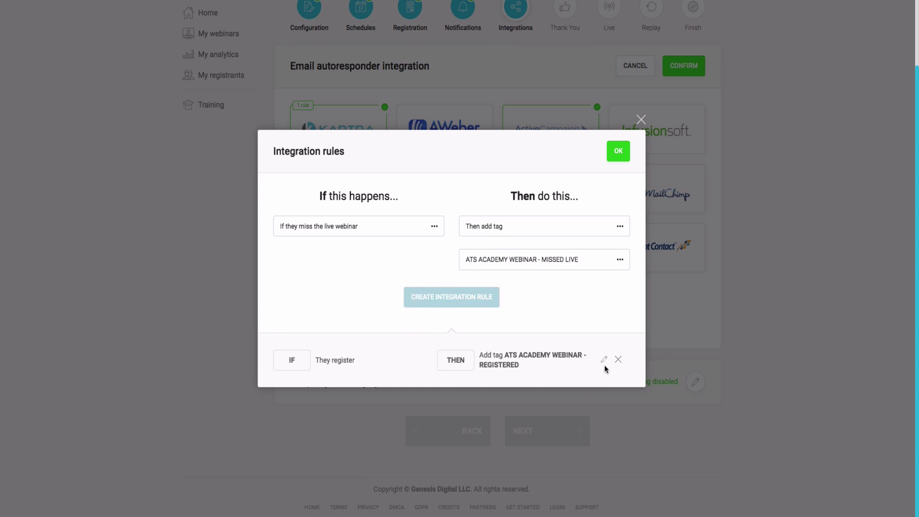
{"action": "left_click", "coordinate": [471, 301]}
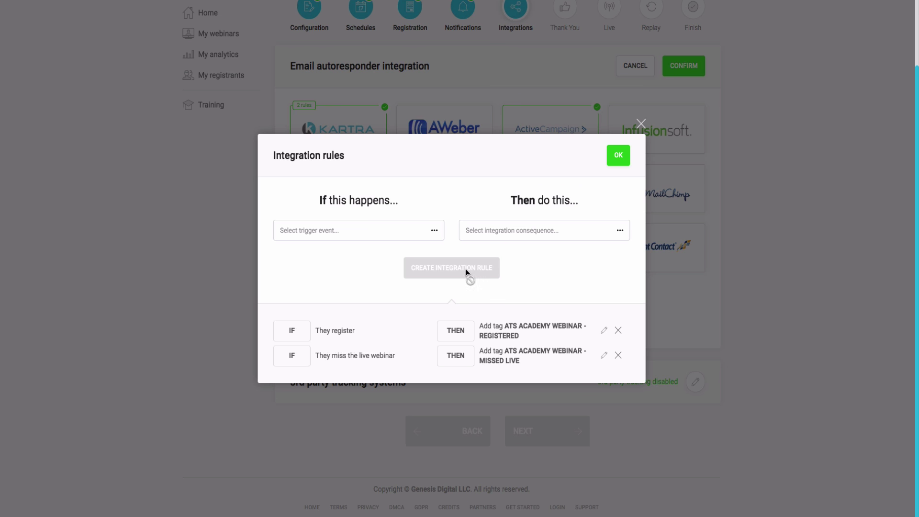
Set up a rule with the trigger "If they leave before..." that adds the tag "ATS ACADEMY WEBINAR - LEFT BEFORE OFFER".
{"action": "left_click", "coordinate": [420, 234]}
{"action": "scroll", "coordinate": [366, 322], "scroll_direction": "down", "scroll_amount": 1}
{"action": "scroll", "coordinate": [368, 325], "scroll_direction": "up", "scroll_amount": 1}
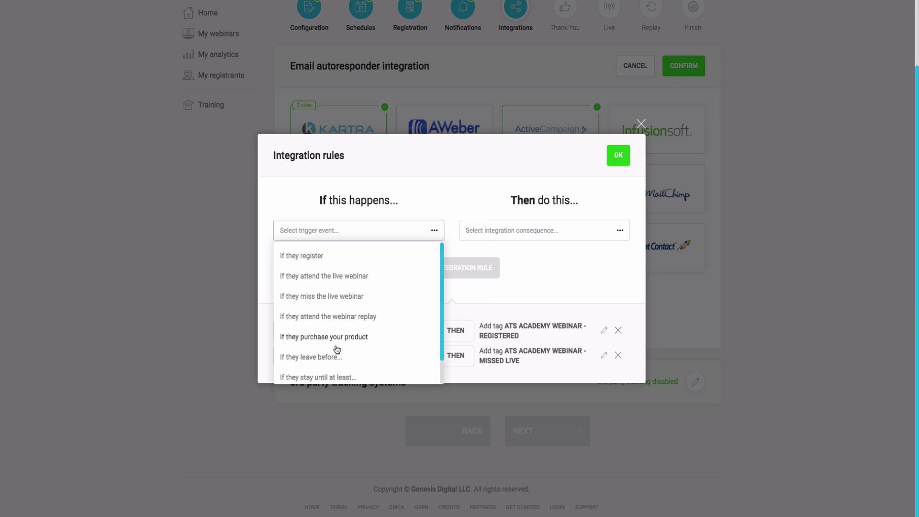
{"action": "left_click", "coordinate": [331, 357]}
{"action": "left_click", "coordinate": [557, 215]}
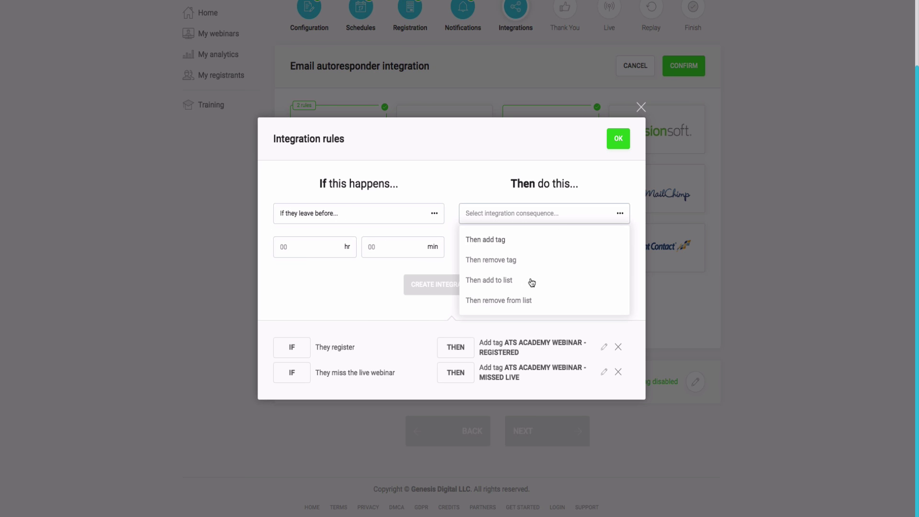
{"action": "left_click", "coordinate": [493, 241]}
{"action": "left_click", "coordinate": [532, 252]}
{"action": "scroll", "coordinate": [526, 306], "scroll_direction": "down", "scroll_amount": 2}
{"action": "scroll", "coordinate": [526, 306], "scroll_direction": "down", "scroll_amount": 5}
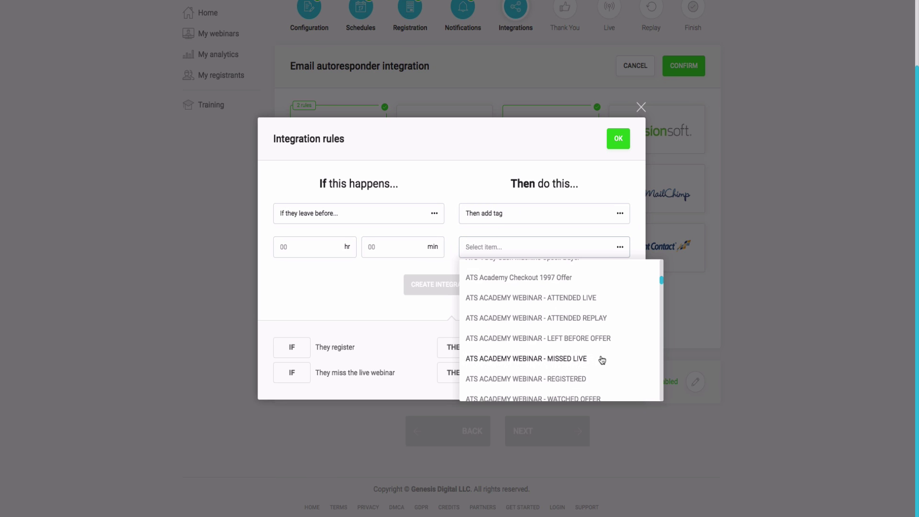
{"action": "left_click", "coordinate": [563, 340]}
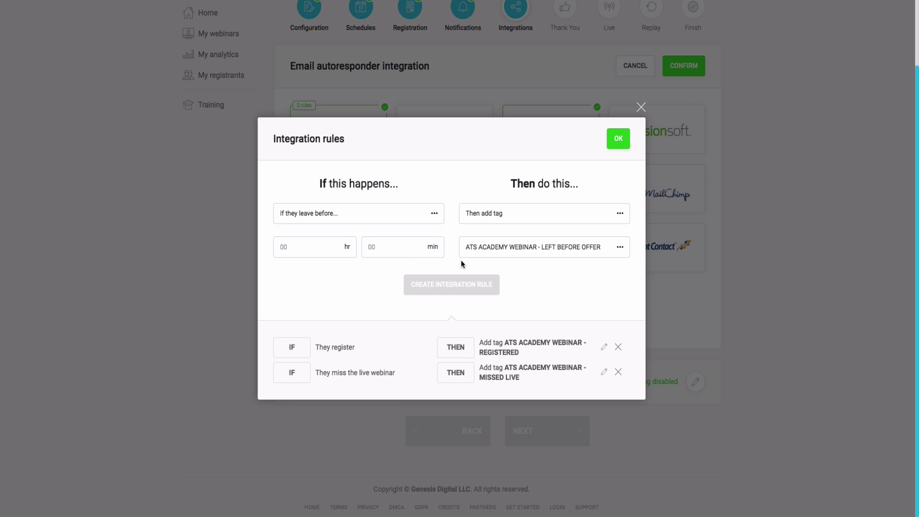
Set the leave-before threshold to 1 hr 30 min and create the integration rule.
{"action": "left_click", "coordinate": [319, 246]}
{"action": "type", "text": "1"}
{"action": "key", "text": "Tab"}
{"action": "type", "text": "30"}
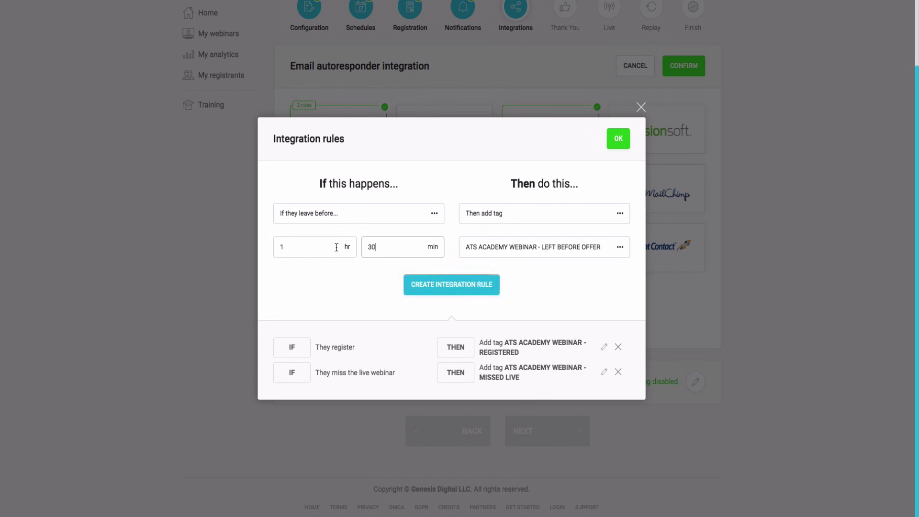
{"action": "left_click", "coordinate": [473, 293]}
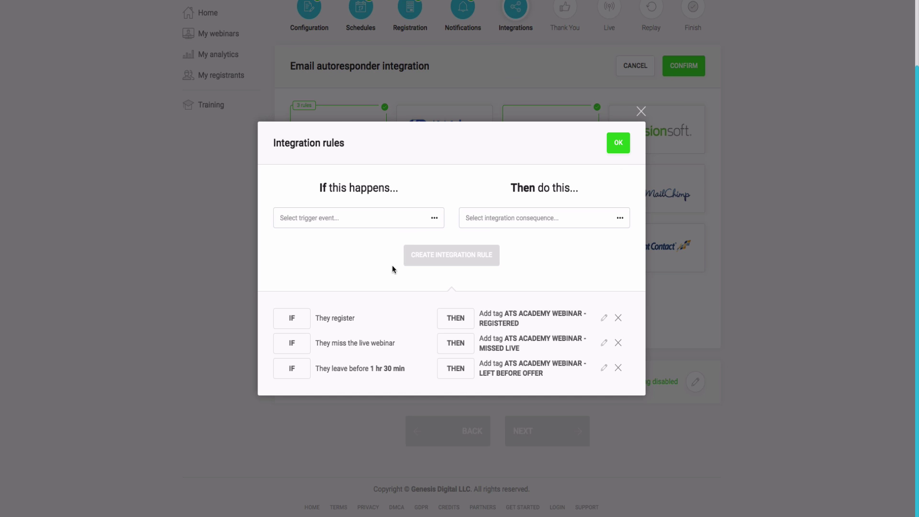
Set up a rule with the trigger "If they purchase your product" and the consequence "Then remove tag".
{"action": "left_click", "coordinate": [389, 214]}
{"action": "scroll", "coordinate": [335, 323], "scroll_direction": "down", "scroll_amount": 1}
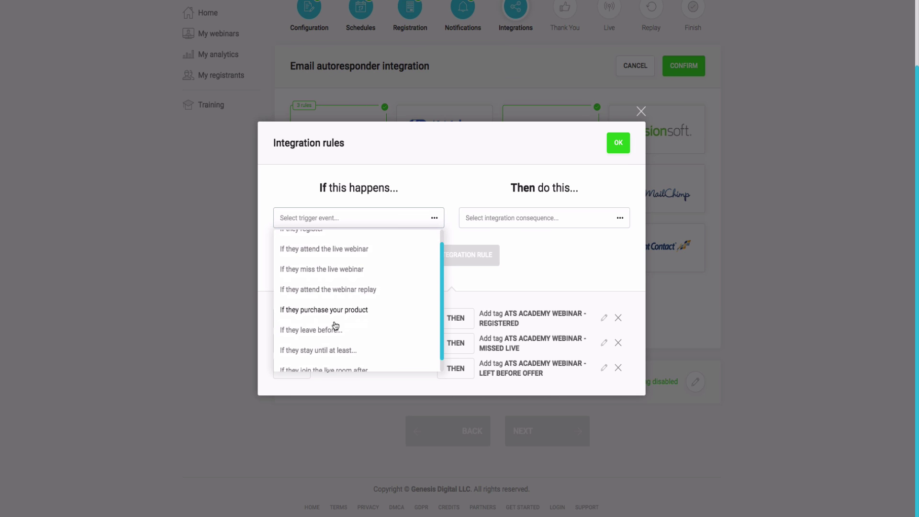
{"action": "left_click", "coordinate": [334, 311]}
{"action": "left_click", "coordinate": [587, 221]}
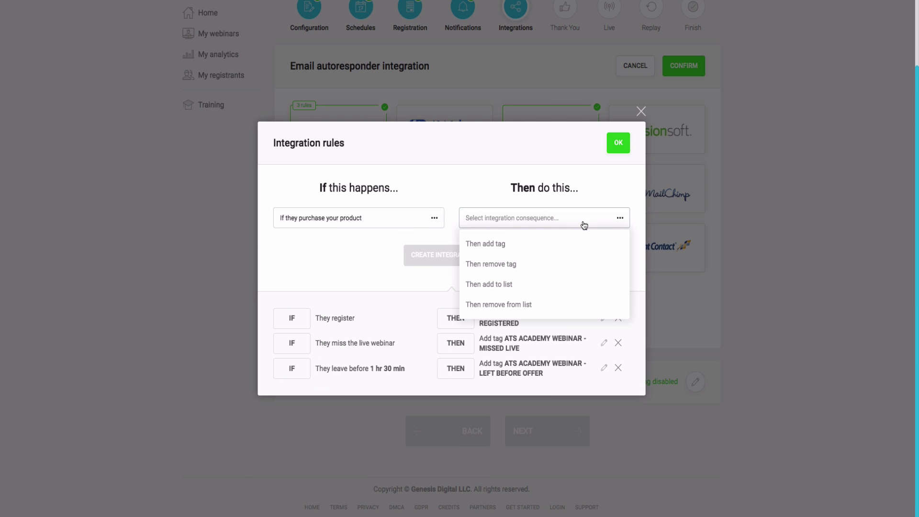
{"action": "left_click", "coordinate": [495, 264]}
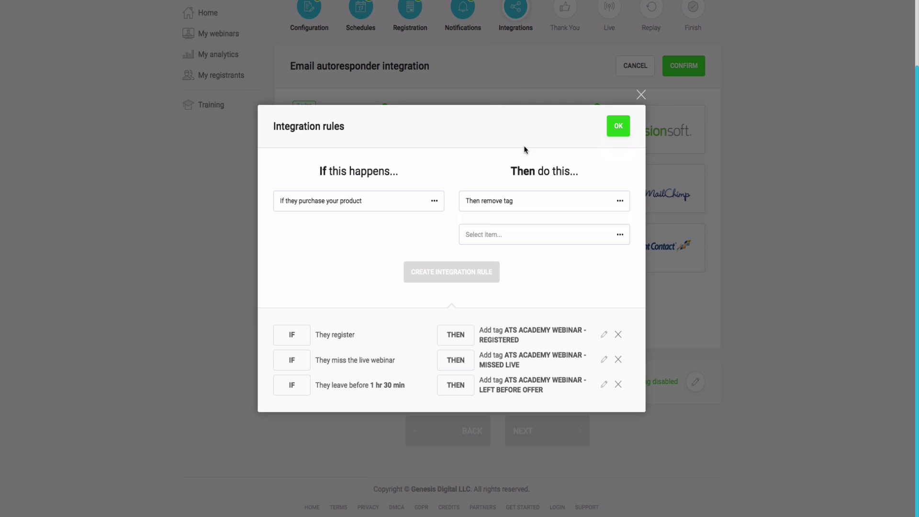
Create the purchase rule with the tag "ATS ACADEMY WEBINAR - REGISTERED" and confirm the email autoresponder integration.
{"action": "left_click", "coordinate": [561, 234]}
{"action": "scroll", "coordinate": [550, 300], "scroll_direction": "down", "scroll_amount": 10}
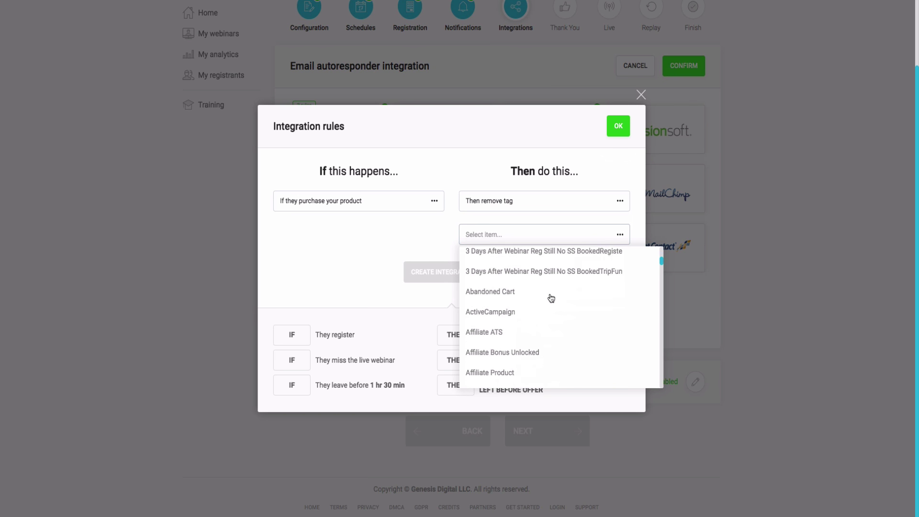
{"action": "scroll", "coordinate": [552, 299], "scroll_direction": "up", "scroll_amount": 3}
{"action": "scroll", "coordinate": [551, 297], "scroll_direction": "down", "scroll_amount": 3}
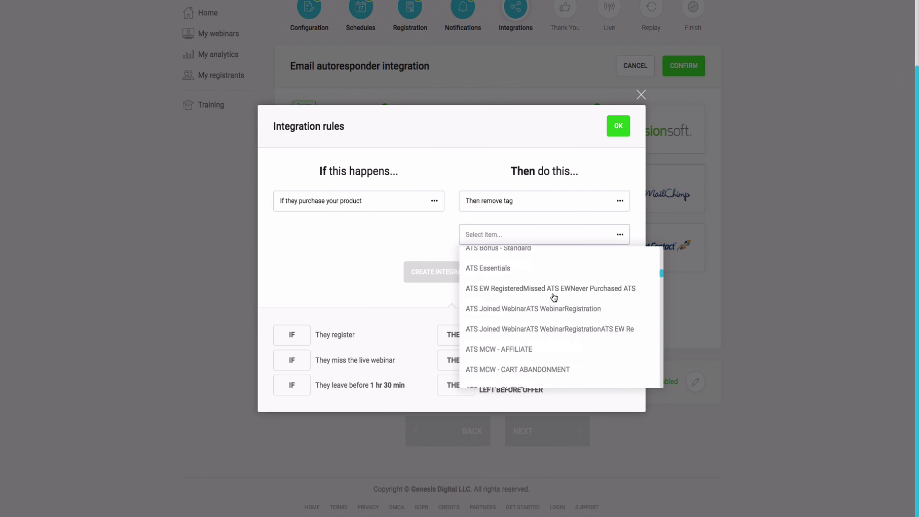
{"action": "scroll", "coordinate": [553, 297], "scroll_direction": "up", "scroll_amount": 3}
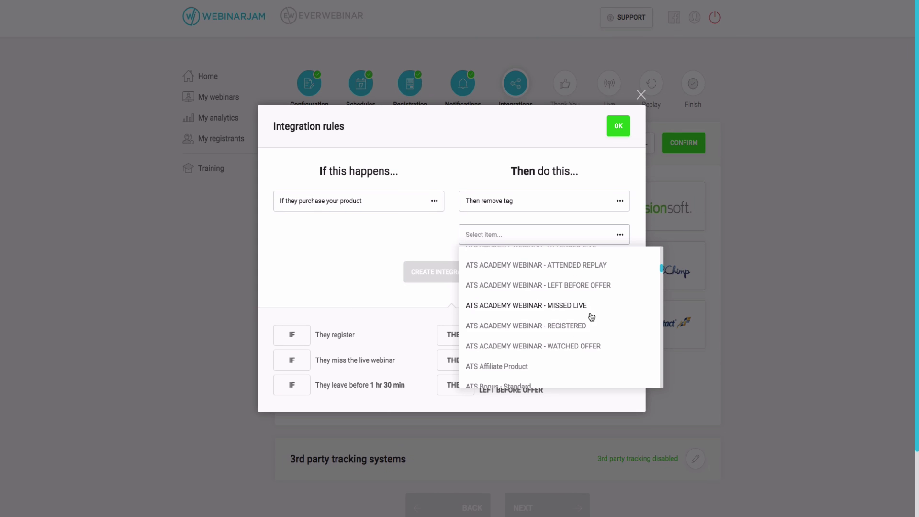
{"action": "scroll", "coordinate": [553, 325], "scroll_direction": "up", "scroll_amount": 1}
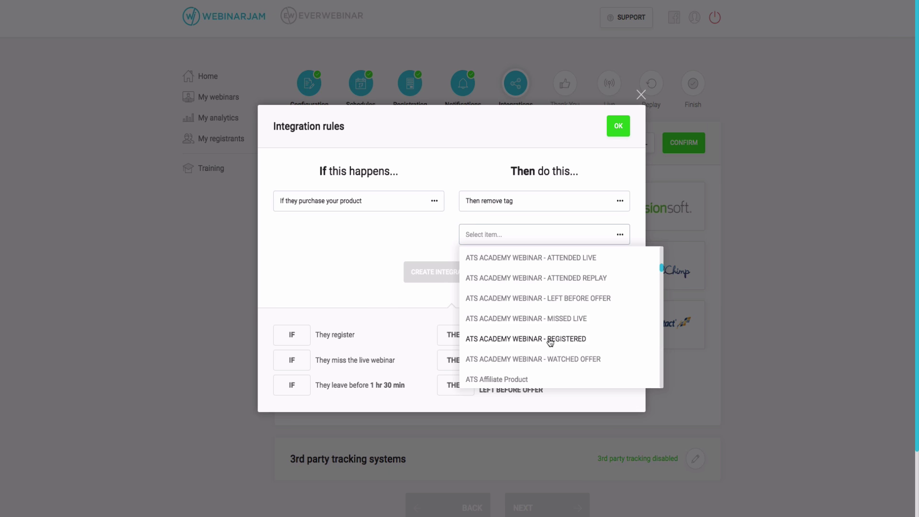
{"action": "left_click", "coordinate": [549, 339]}
{"action": "left_click", "coordinate": [489, 279]}
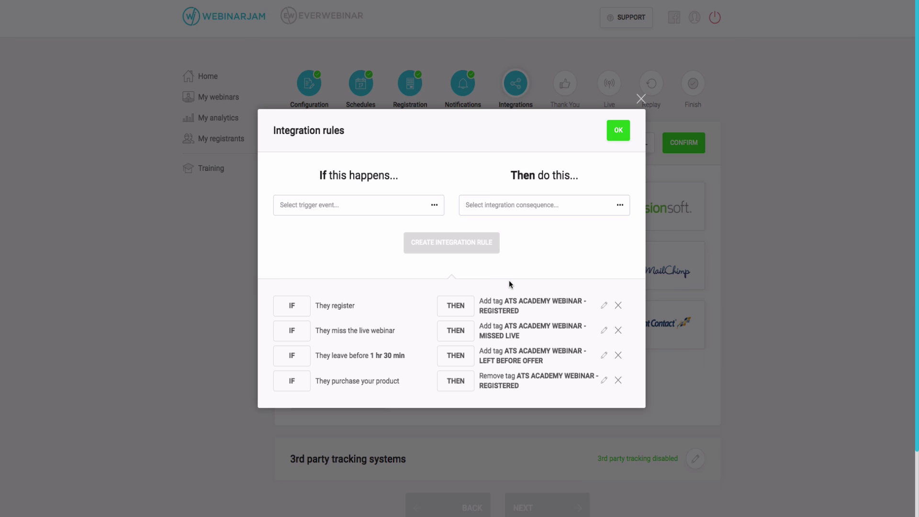
{"action": "left_click", "coordinate": [618, 130]}
{"action": "left_click", "coordinate": [683, 138]}
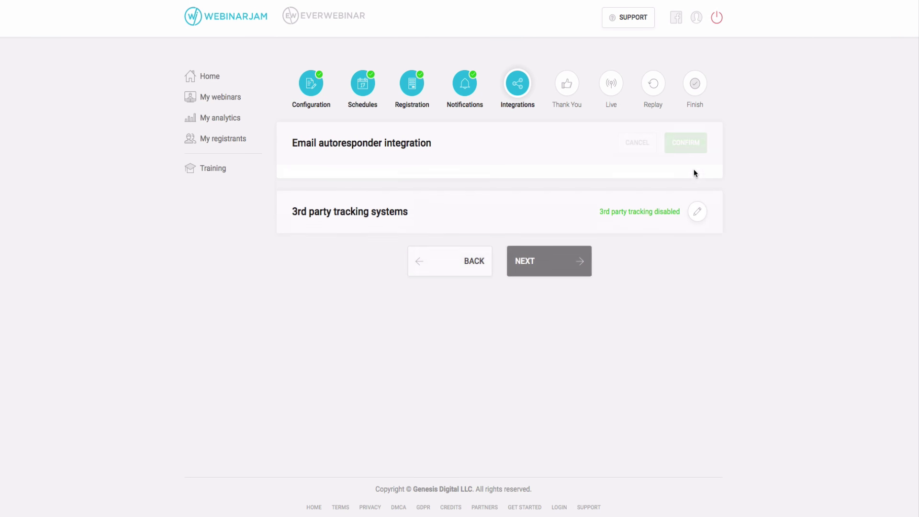
Open the 3rd party tracking settings and examine the embed-token fields for the registration, thank you, live room and replay pages.
{"action": "left_click", "coordinate": [705, 202]}
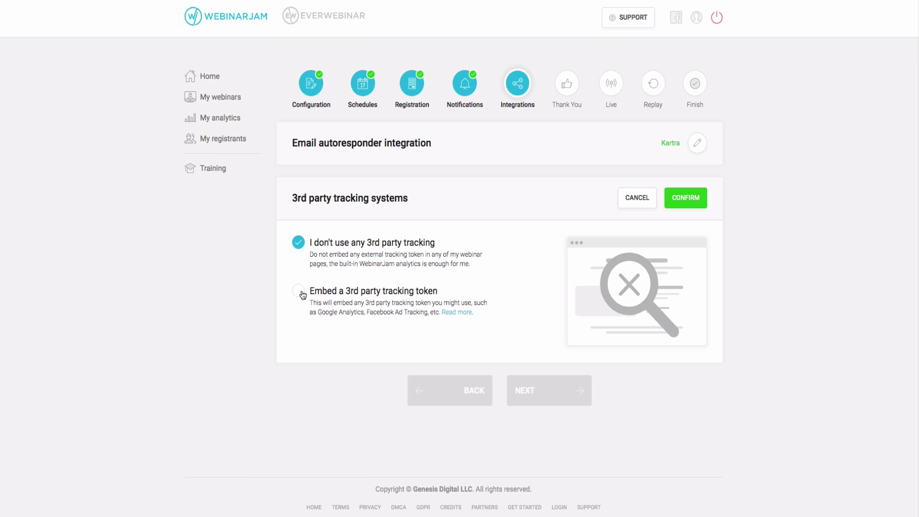
{"action": "left_click", "coordinate": [300, 292]}
{"action": "scroll", "coordinate": [476, 312], "scroll_direction": "down", "scroll_amount": 5}
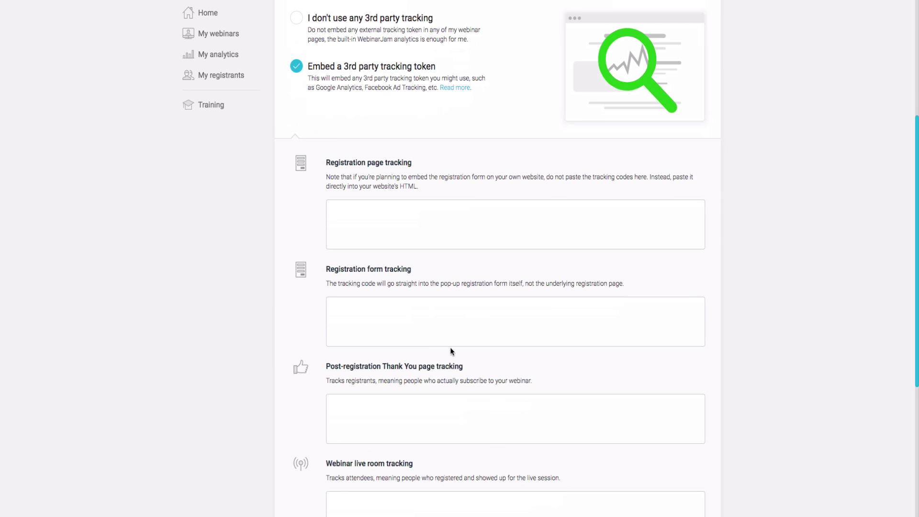
{"action": "scroll", "coordinate": [405, 223], "scroll_direction": "down", "scroll_amount": 3}
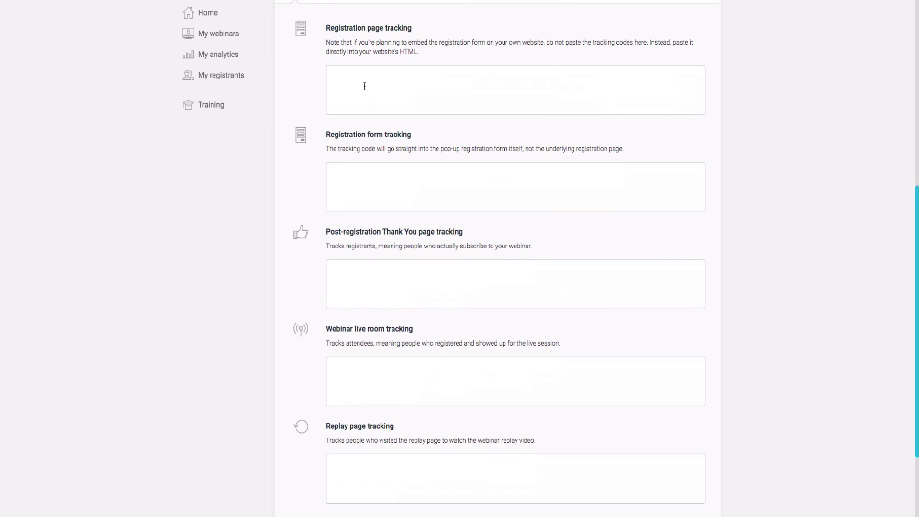
{"action": "scroll", "coordinate": [384, 264], "scroll_direction": "down", "scroll_amount": 1}
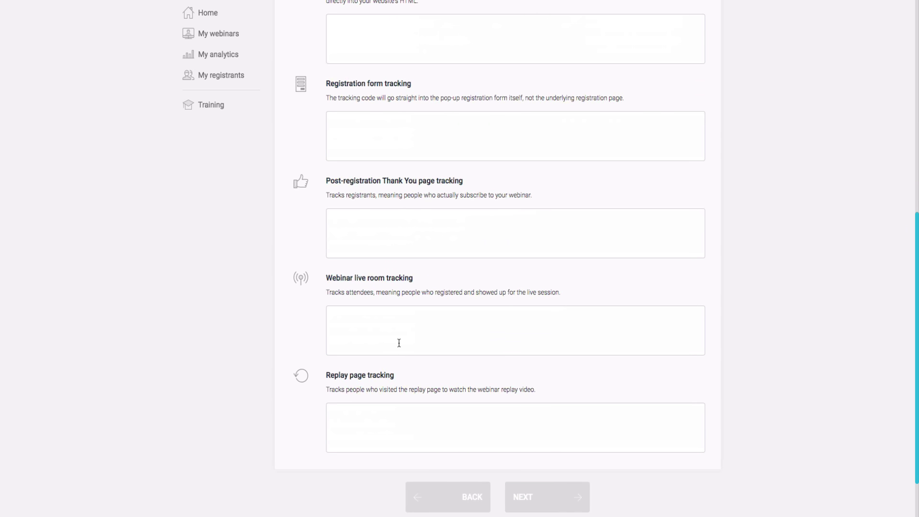
{"action": "scroll", "coordinate": [399, 343], "scroll_direction": "up", "scroll_amount": 8}
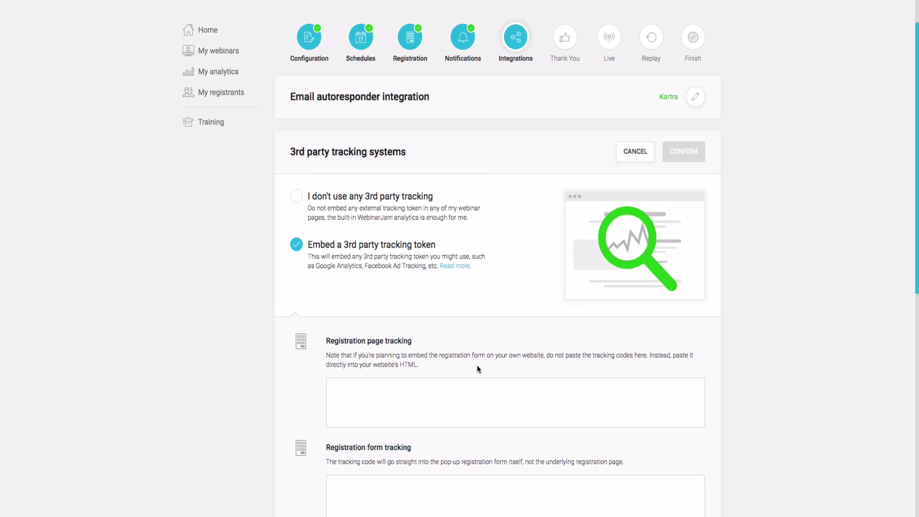
{"action": "scroll", "coordinate": [478, 364], "scroll_direction": "down", "scroll_amount": 6}
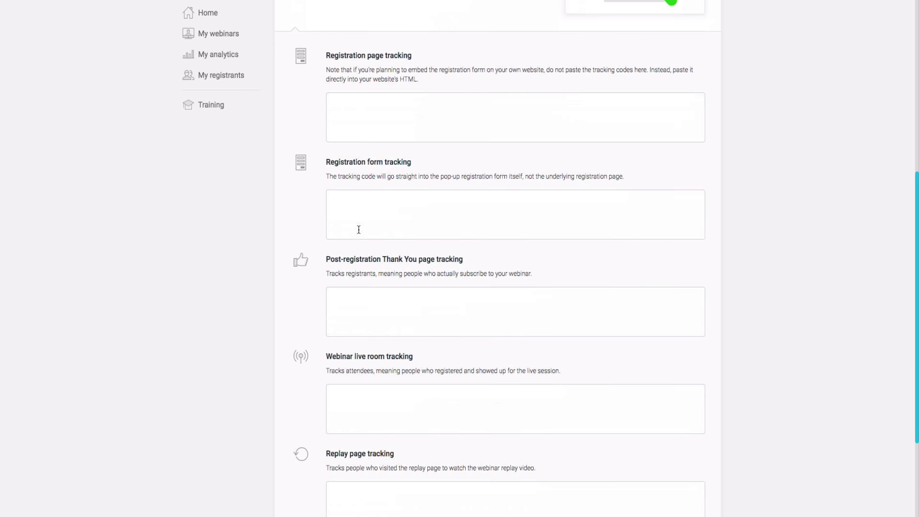
{"action": "scroll", "coordinate": [364, 230], "scroll_direction": "up", "scroll_amount": 5}
{"action": "left_click", "coordinate": [299, 169]}
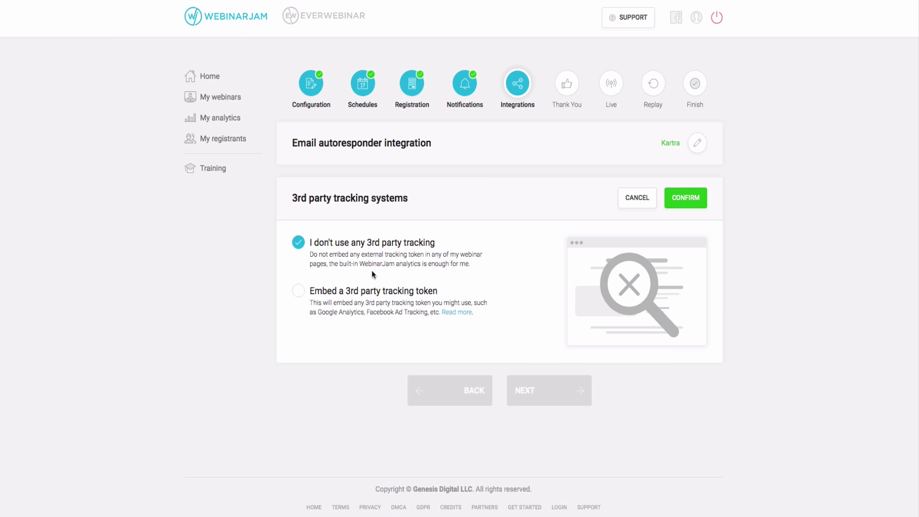
{"action": "left_click", "coordinate": [299, 291]}
{"action": "scroll", "coordinate": [335, 294], "scroll_direction": "down", "scroll_amount": 10}
{"action": "scroll", "coordinate": [375, 113], "scroll_direction": "up", "scroll_amount": 9}
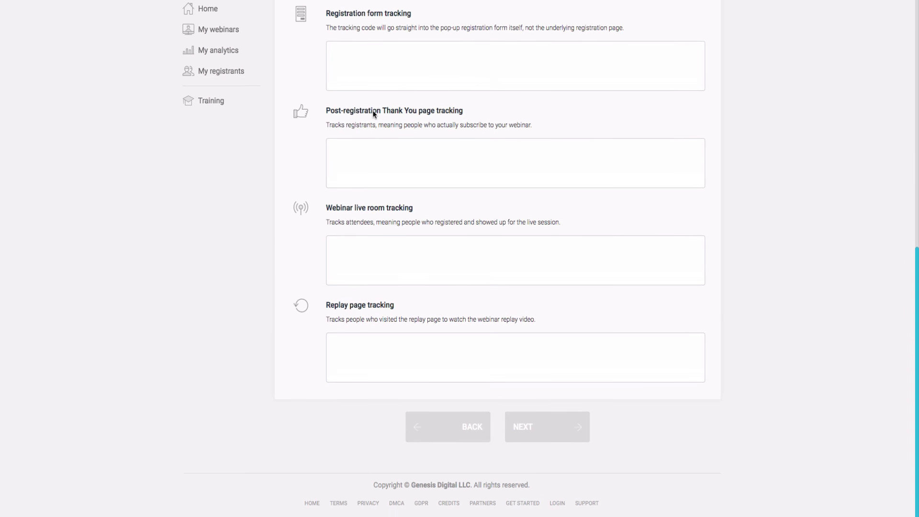
{"action": "scroll", "coordinate": [445, 151], "scroll_direction": "up", "scroll_amount": 1}
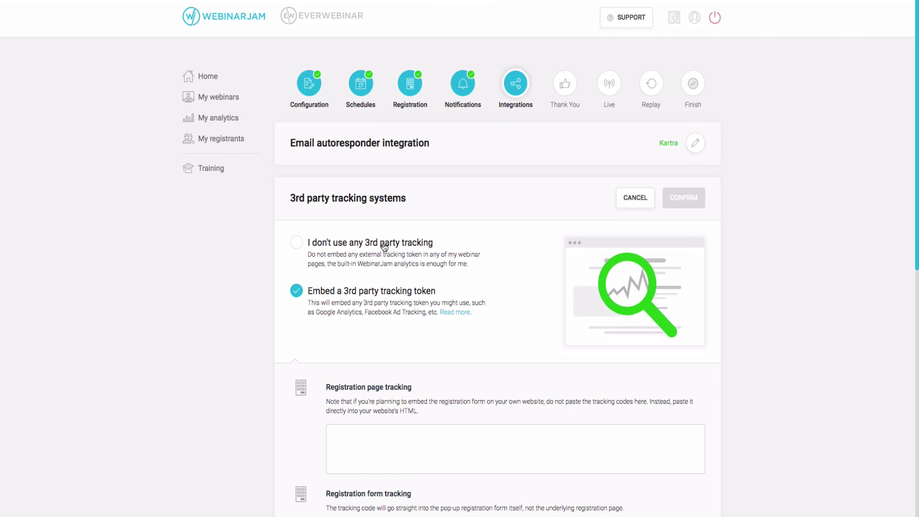
Set the webinar to use no 3rd party tracking and confirm the tracking settings.
{"action": "left_click", "coordinate": [296, 242]}
{"action": "left_click", "coordinate": [678, 200]}
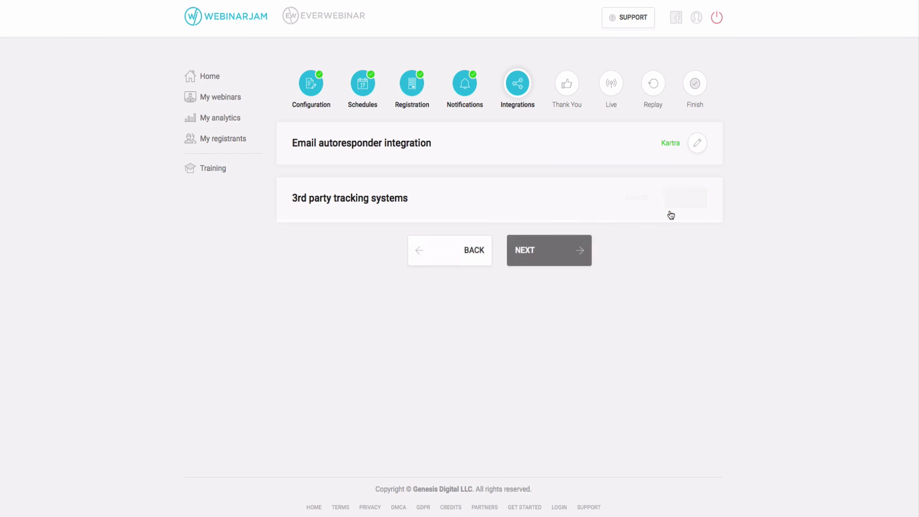
Try adding a poll allowing only one answer to the registrant survey and delete the question.
{"action": "left_click", "coordinate": [695, 147]}
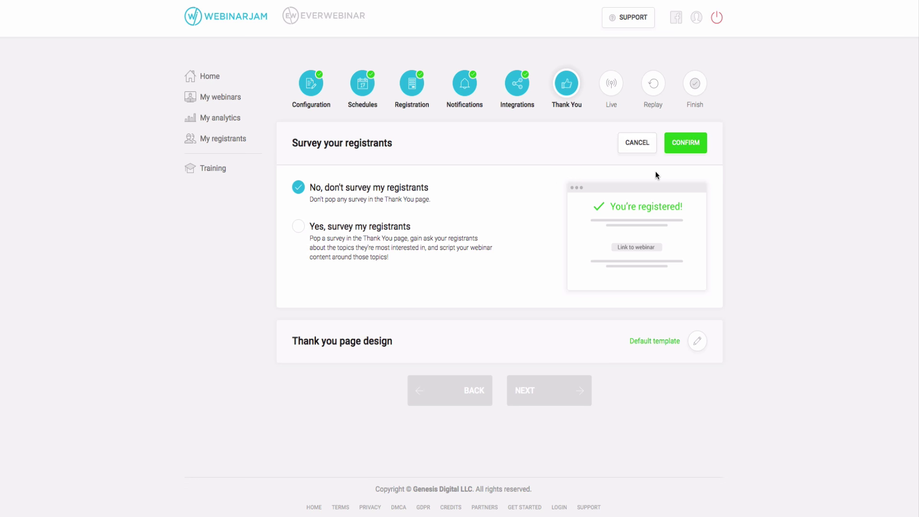
{"action": "left_click", "coordinate": [309, 236]}
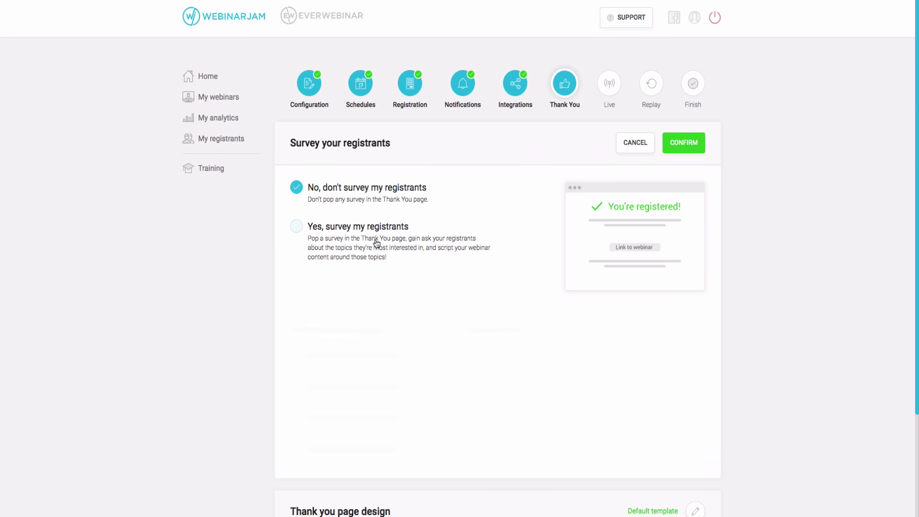
{"action": "scroll", "coordinate": [552, 276], "scroll_direction": "down", "scroll_amount": 1}
{"action": "scroll", "coordinate": [553, 276], "scroll_direction": "down", "scroll_amount": 1}
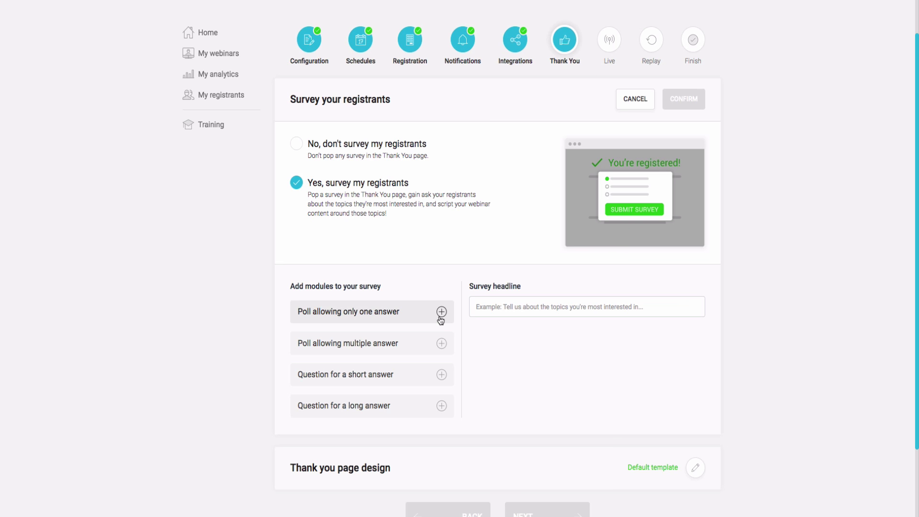
{"action": "left_click", "coordinate": [441, 312]}
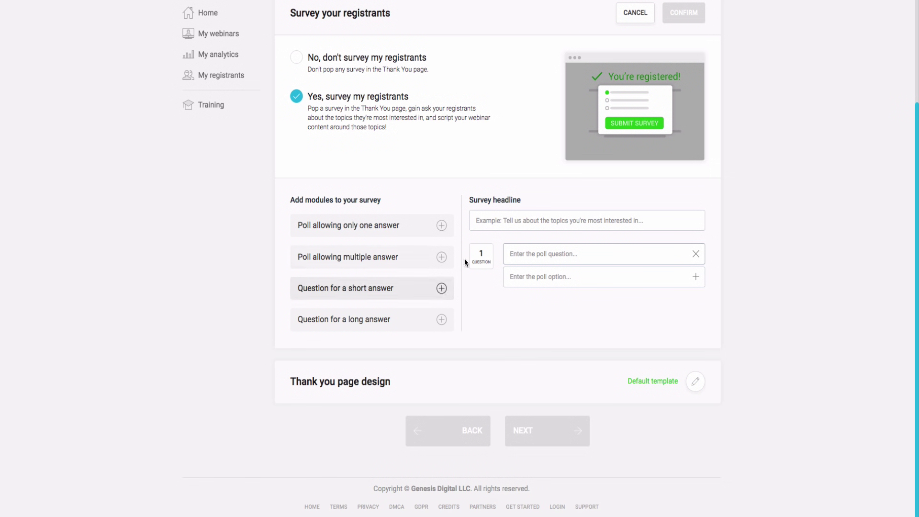
{"action": "left_click", "coordinate": [695, 254]}
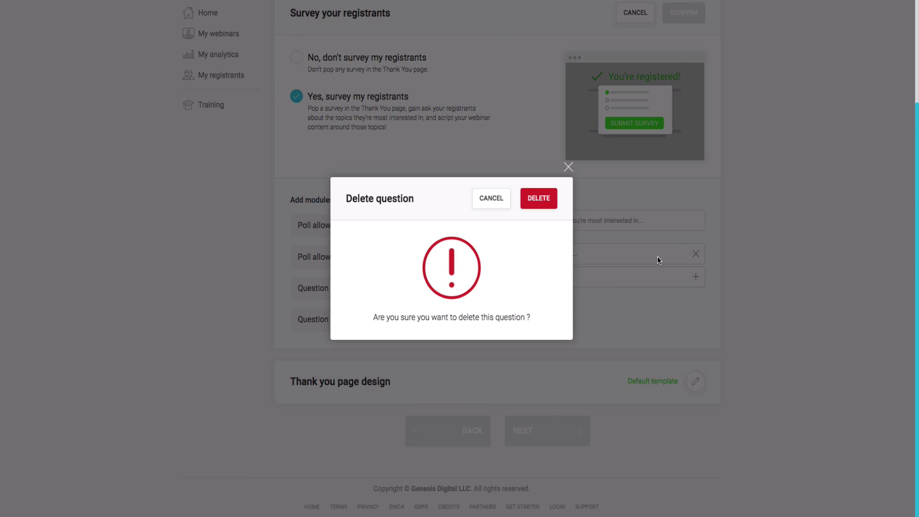
{"action": "left_click", "coordinate": [539, 199]}
Choose not to survey the registrants and confirm the survey setting.
{"action": "left_click", "coordinate": [296, 70]}
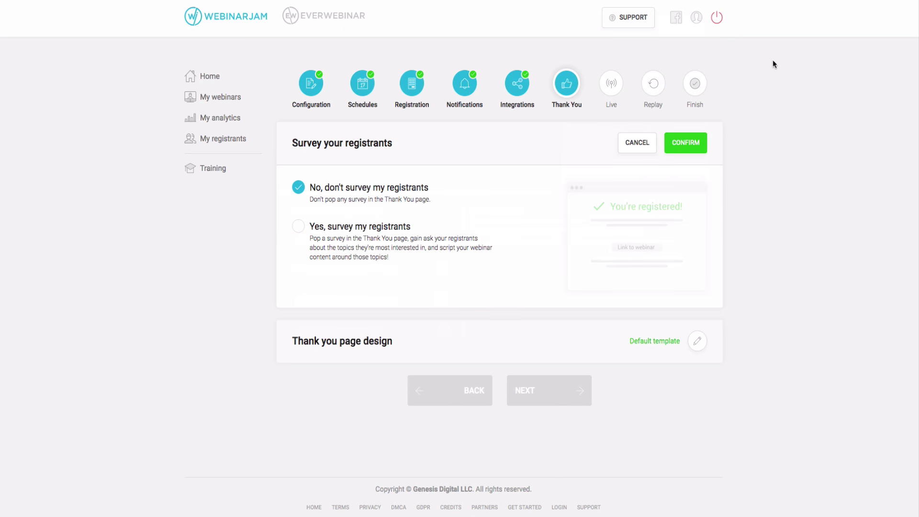
{"action": "left_click", "coordinate": [694, 142]}
Try the last thank you page template, with the white background and video, and save it from the page editor.
{"action": "left_click", "coordinate": [698, 197]}
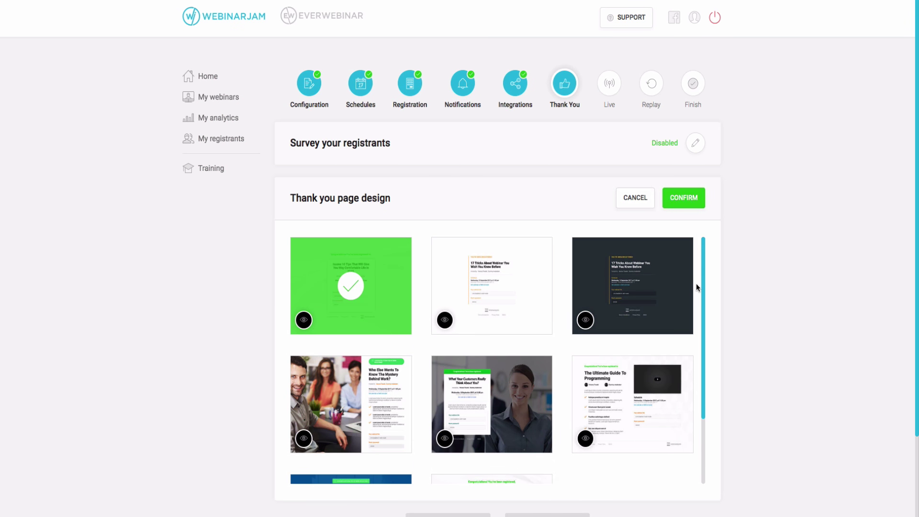
{"action": "scroll", "coordinate": [529, 232], "scroll_direction": "down", "scroll_amount": 5}
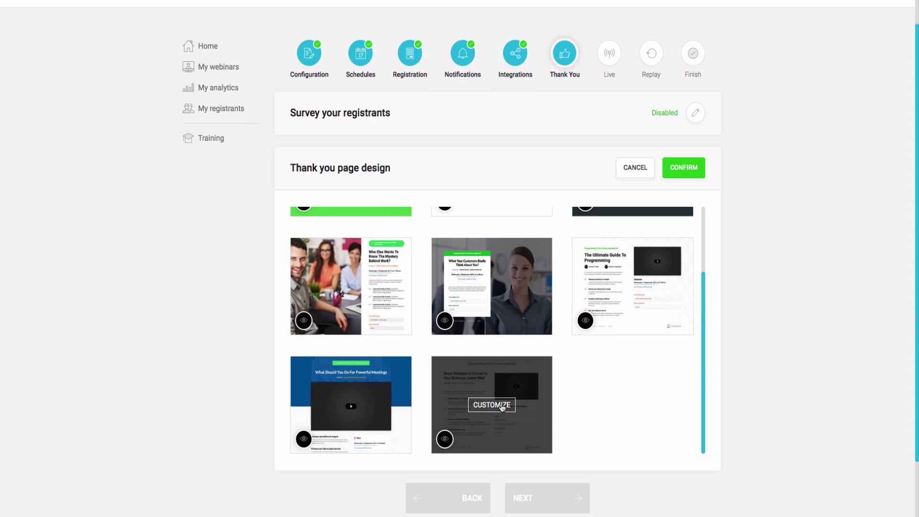
{"action": "left_click", "coordinate": [501, 406]}
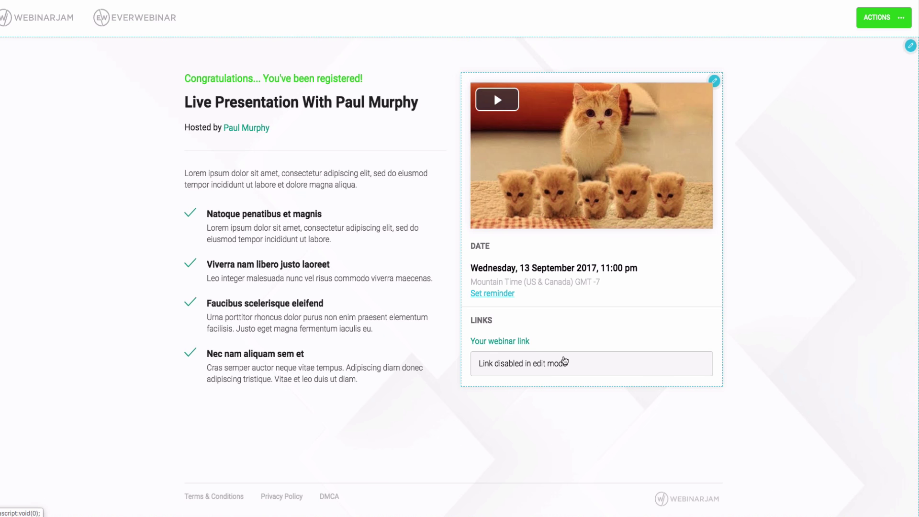
{"action": "mouse_move", "coordinate": [436, 206]}
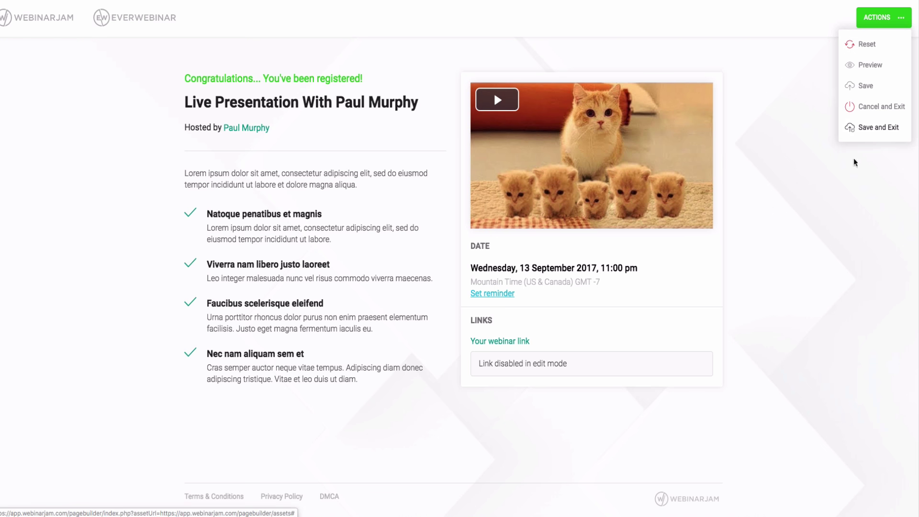
{"action": "left_click", "coordinate": [870, 130]}
{"action": "scroll", "coordinate": [558, 299], "scroll_direction": "down", "scroll_amount": 2}
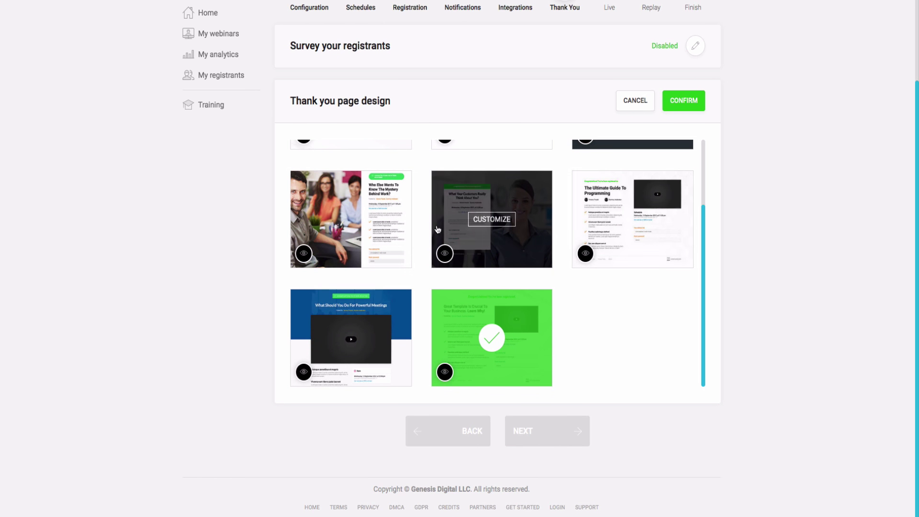
Select the Template 5 thank you page with the businesswoman background, save it from the page editor and confirm the design.
{"action": "left_click", "coordinate": [488, 223]}
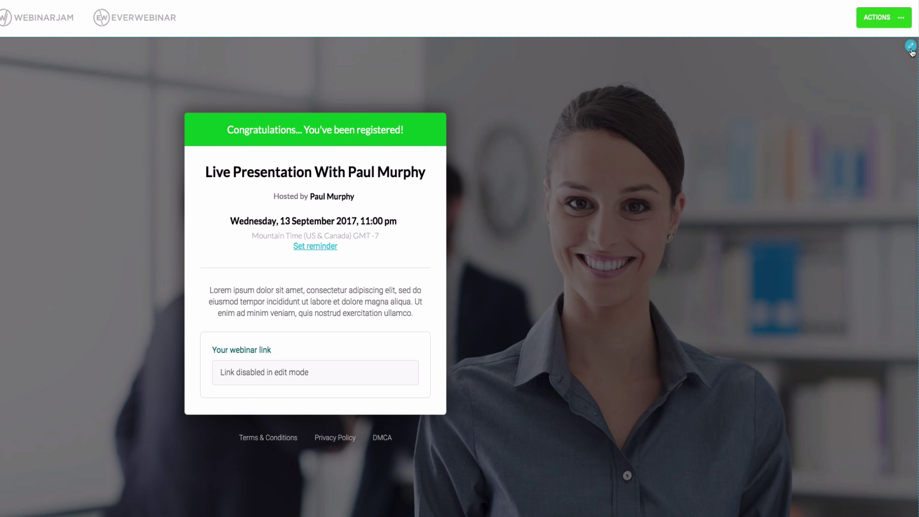
{"action": "left_click", "coordinate": [904, 18]}
{"action": "left_click", "coordinate": [866, 126]}
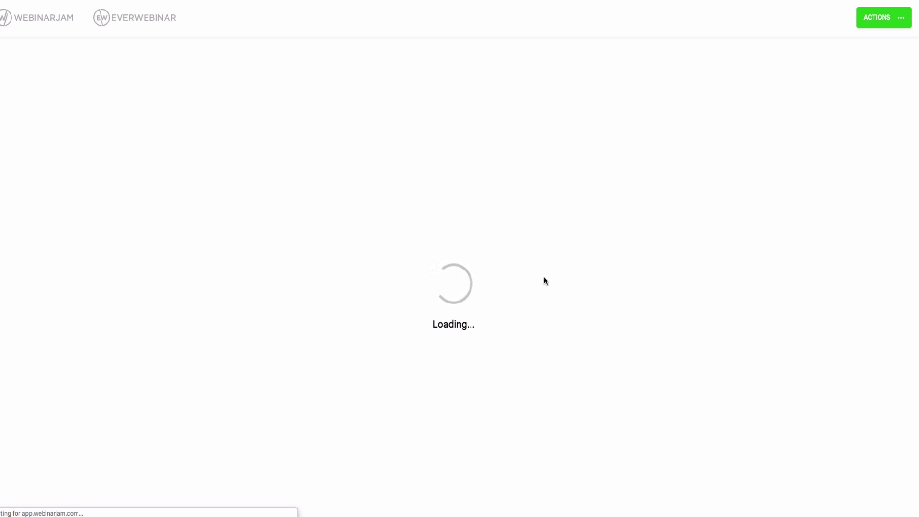
{"action": "scroll", "coordinate": [531, 292], "scroll_direction": "up", "scroll_amount": 2}
{"action": "scroll", "coordinate": [522, 307], "scroll_direction": "down", "scroll_amount": 5}
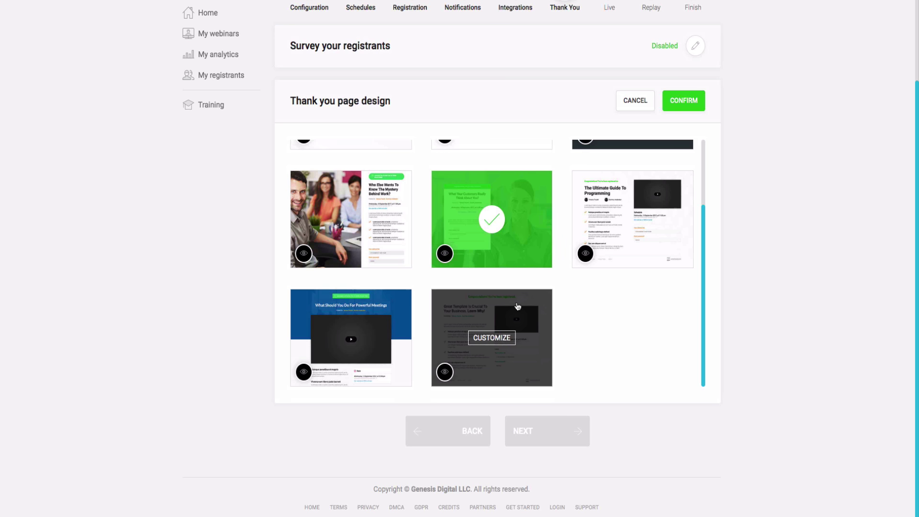
{"action": "left_click", "coordinate": [684, 104]}
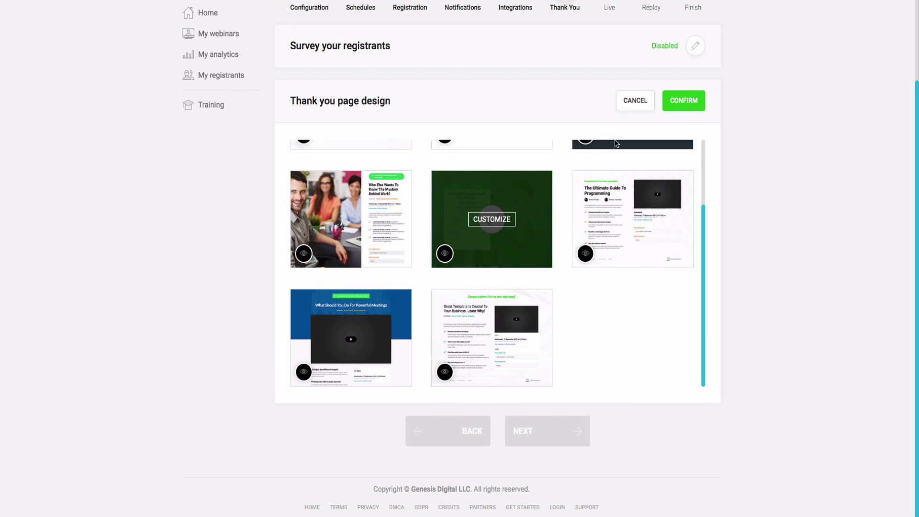
{"action": "left_click", "coordinate": [689, 102]}
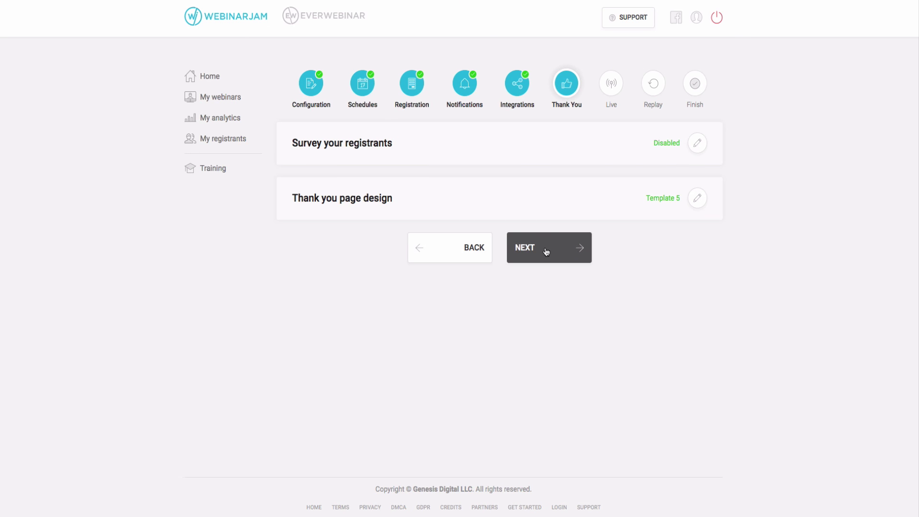
Proceed to the Live settings and open the webinar room design templates.
{"action": "left_click", "coordinate": [547, 250]}
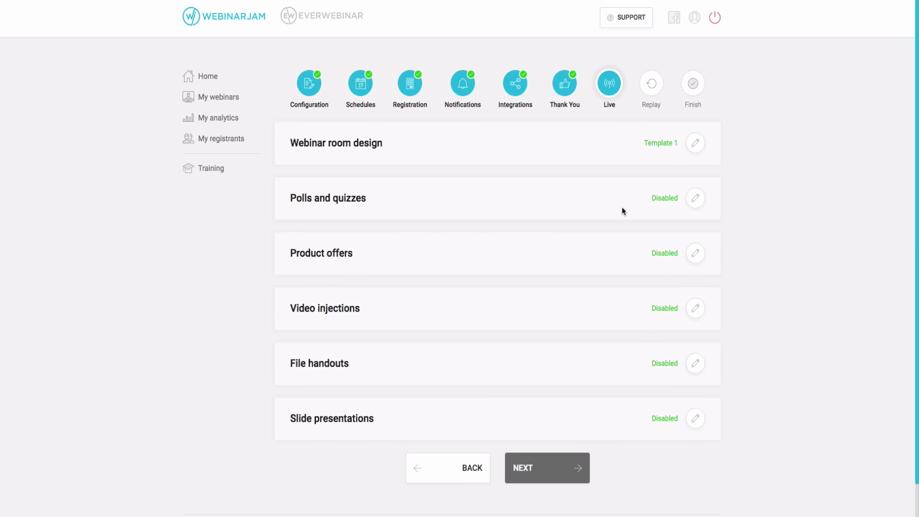
{"action": "left_click", "coordinate": [696, 143]}
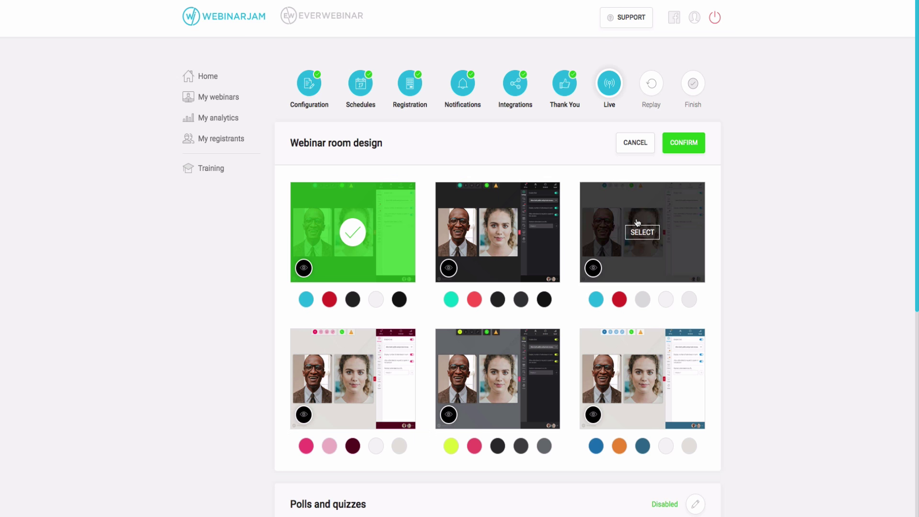
{"action": "scroll", "coordinate": [637, 222], "scroll_direction": "down", "scroll_amount": 1}
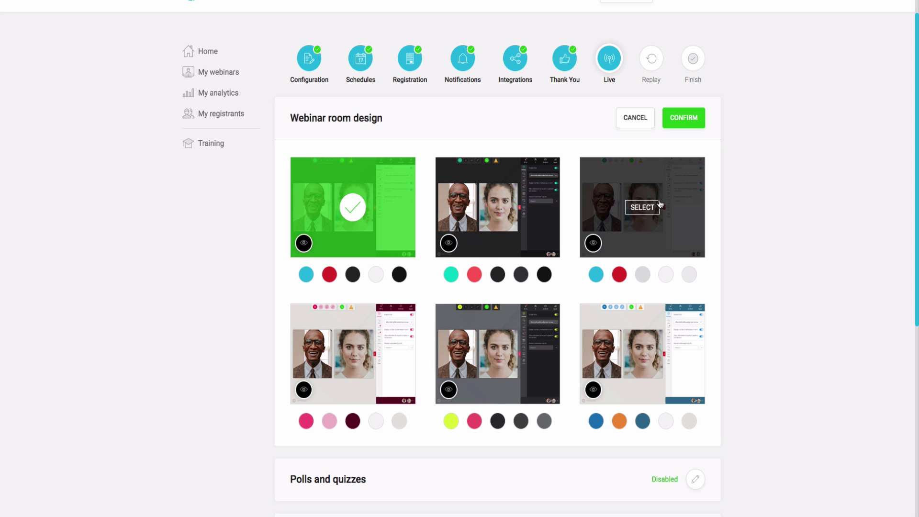
{"action": "scroll", "coordinate": [560, 259], "scroll_direction": "down", "scroll_amount": 3}
{"action": "scroll", "coordinate": [563, 258], "scroll_direction": "up", "scroll_amount": 1}
Try out the other webinar room design templates, including the dark, light grey, blue and yellow-accented colour schemes.
{"action": "left_click", "coordinate": [506, 157]}
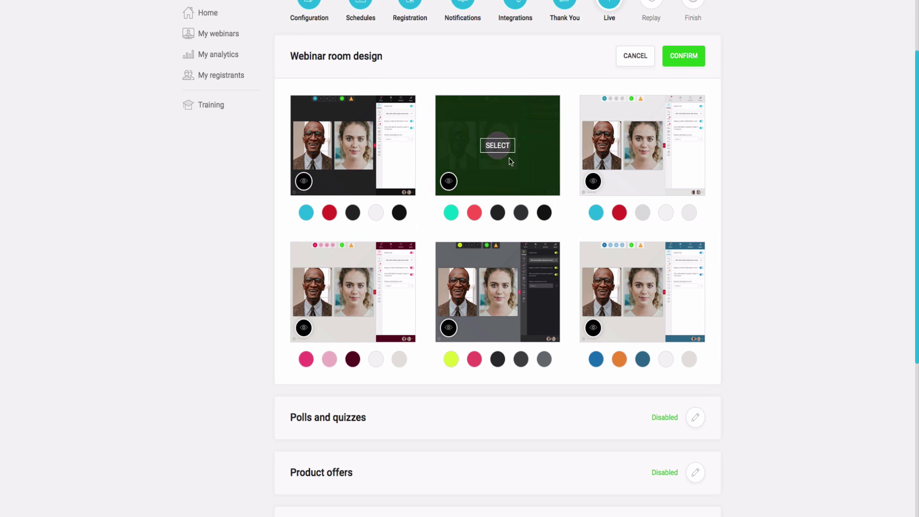
{"action": "left_click", "coordinate": [369, 153]}
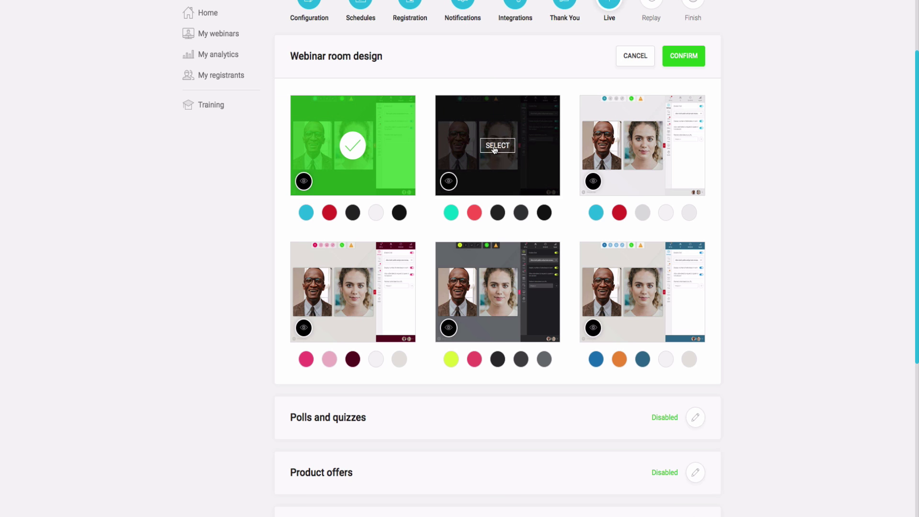
{"action": "left_click", "coordinate": [498, 145]}
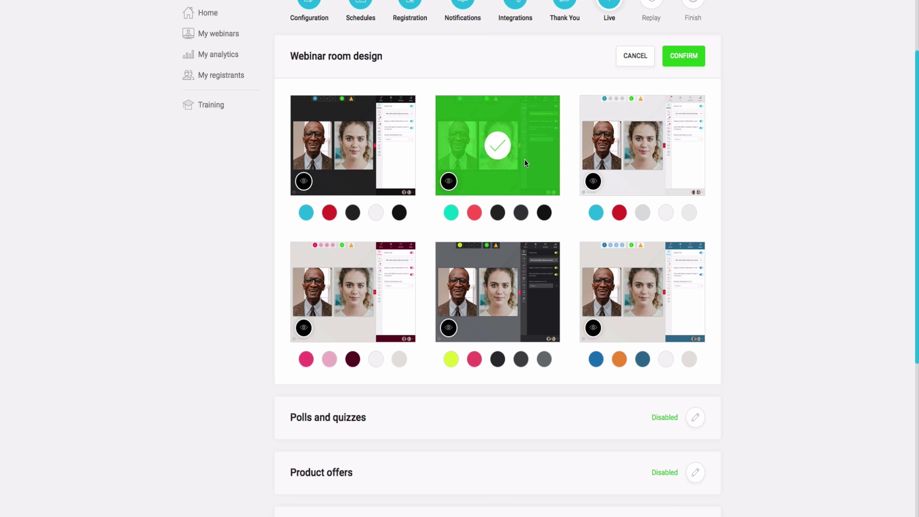
{"action": "left_click", "coordinate": [666, 162]}
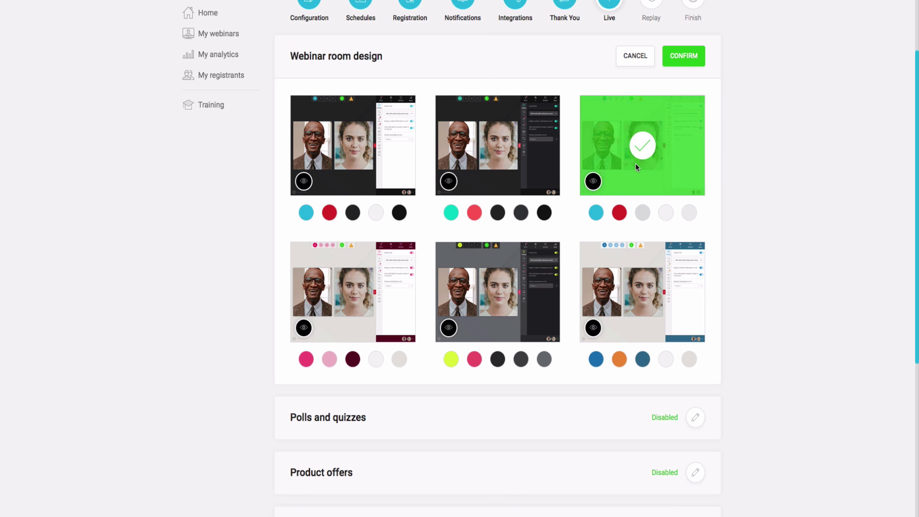
{"action": "left_click", "coordinate": [642, 288]}
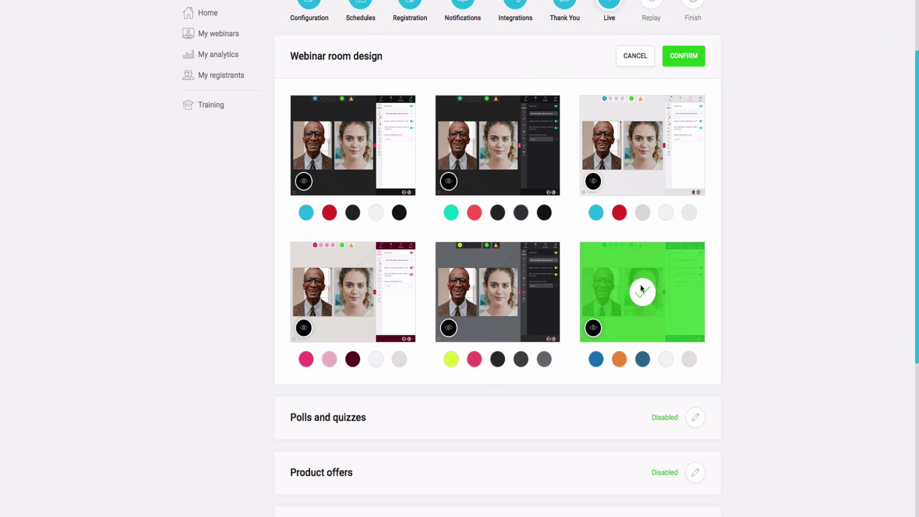
{"action": "left_click", "coordinate": [384, 299]}
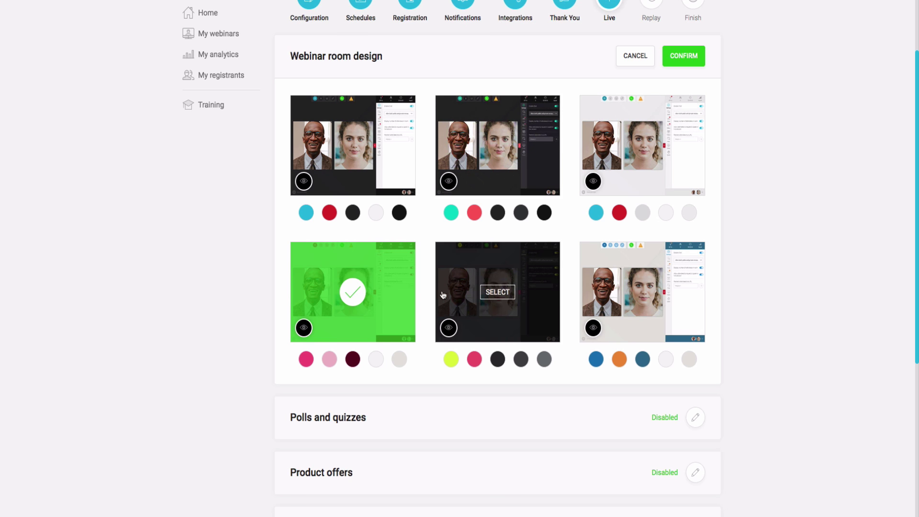
{"action": "left_click", "coordinate": [496, 300]}
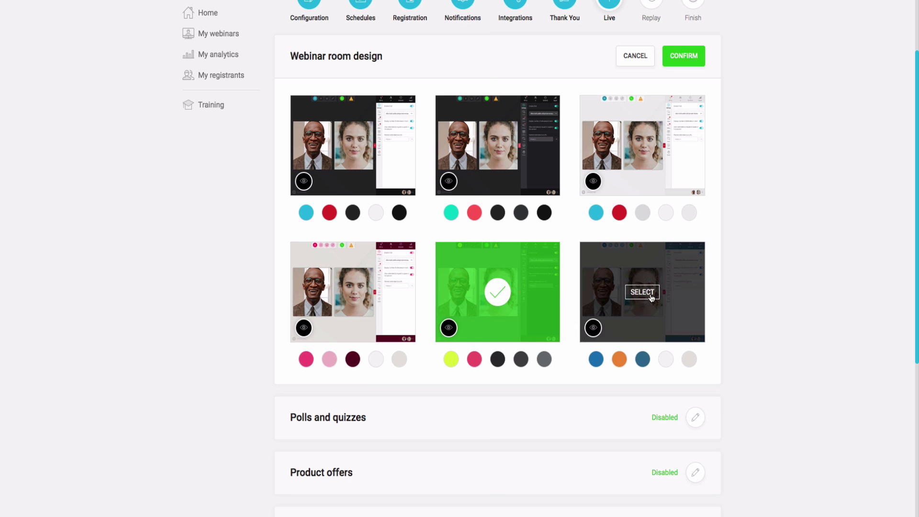
Select Template 4, the pink and maroon webinar room design, and confirm it.
{"action": "left_click", "coordinate": [360, 297]}
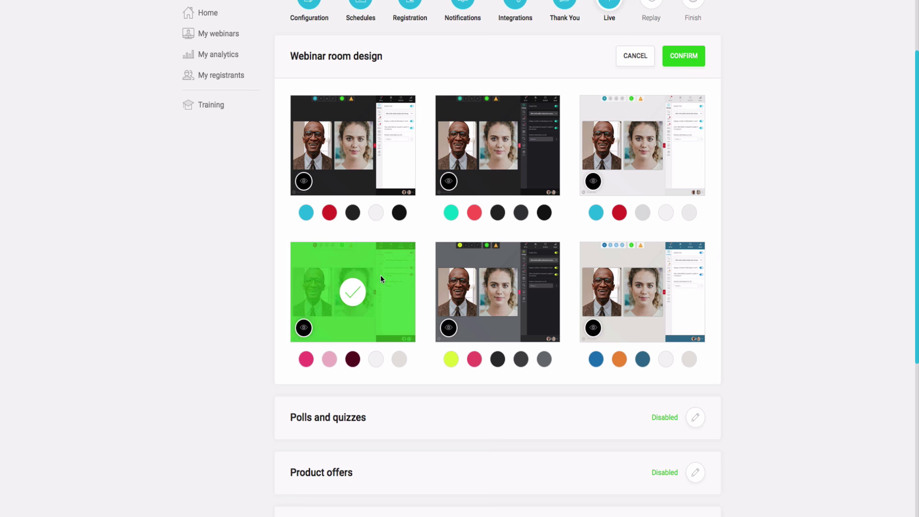
{"action": "scroll", "coordinate": [338, 266], "scroll_direction": "down", "scroll_amount": 1}
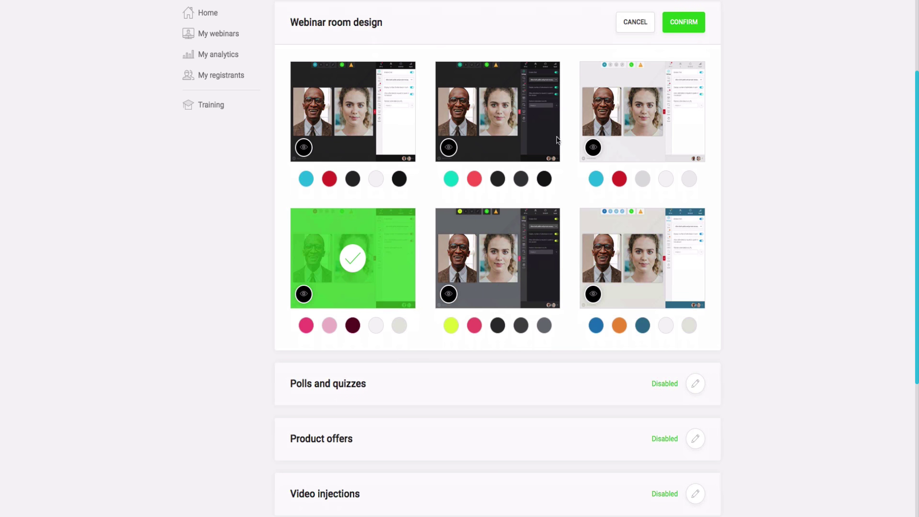
{"action": "left_click", "coordinate": [684, 25]}
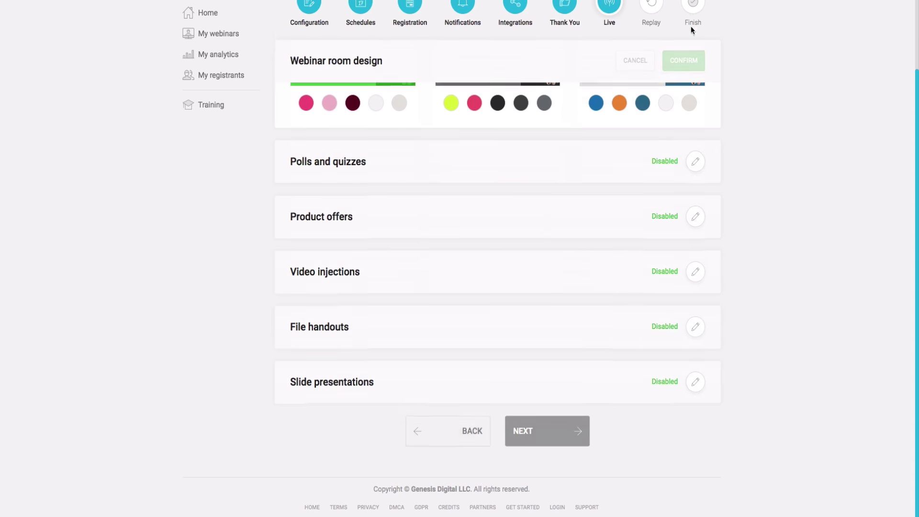
Open the poll settings and start a product offer named ATS Academy, headlined Enrol In Course, with a product image and the text One Time Fee $1997.
{"action": "left_click", "coordinate": [694, 162]}
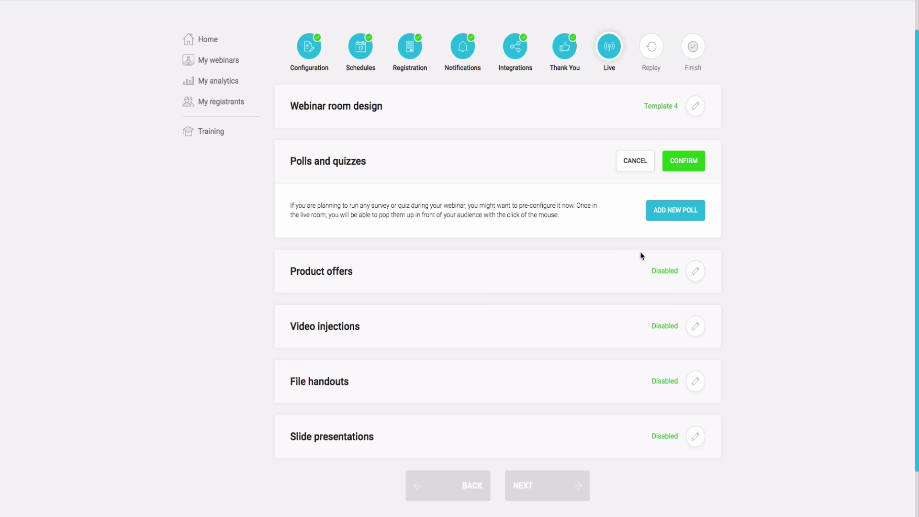
{"action": "left_click", "coordinate": [695, 273]}
{"action": "left_click", "coordinate": [672, 319]}
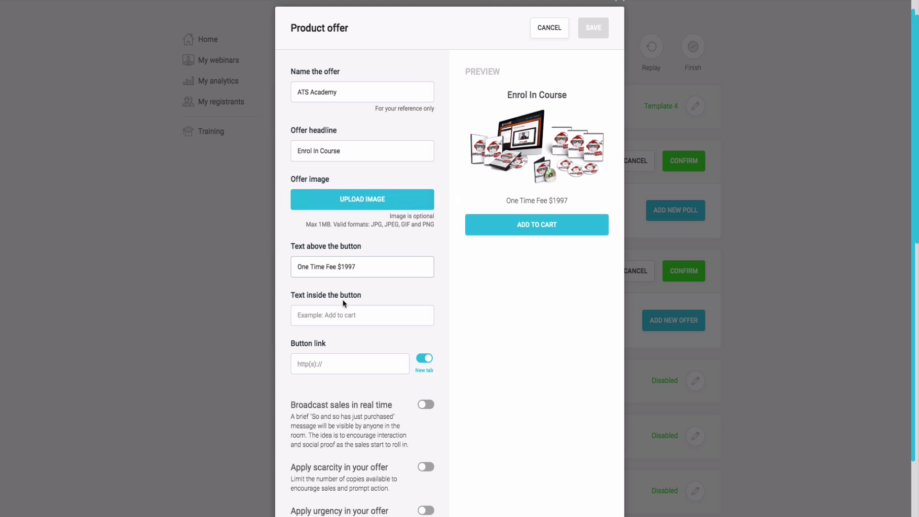
{"action": "left_click", "coordinate": [388, 316]}
{"action": "type", "text": "START "}
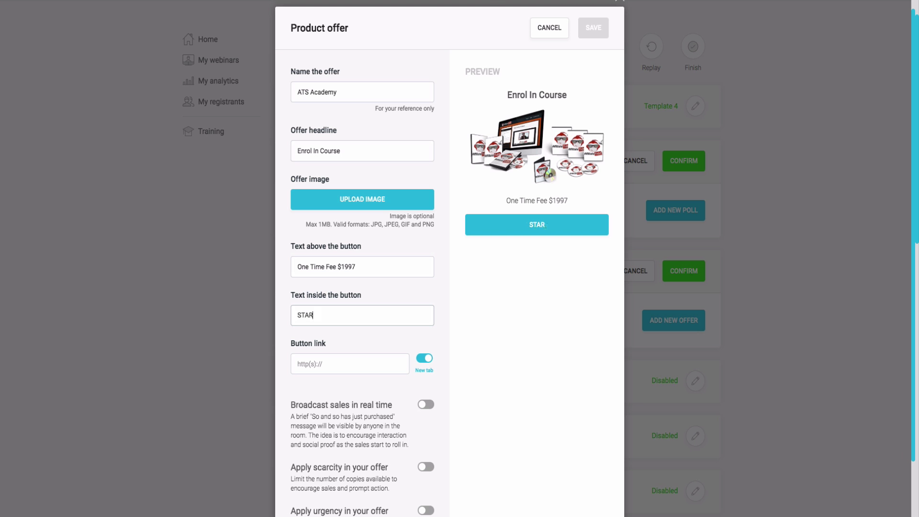
{"action": "type", "text": "NOW"}
{"action": "scroll", "coordinate": [398, 335], "scroll_direction": "down", "scroll_amount": 1}
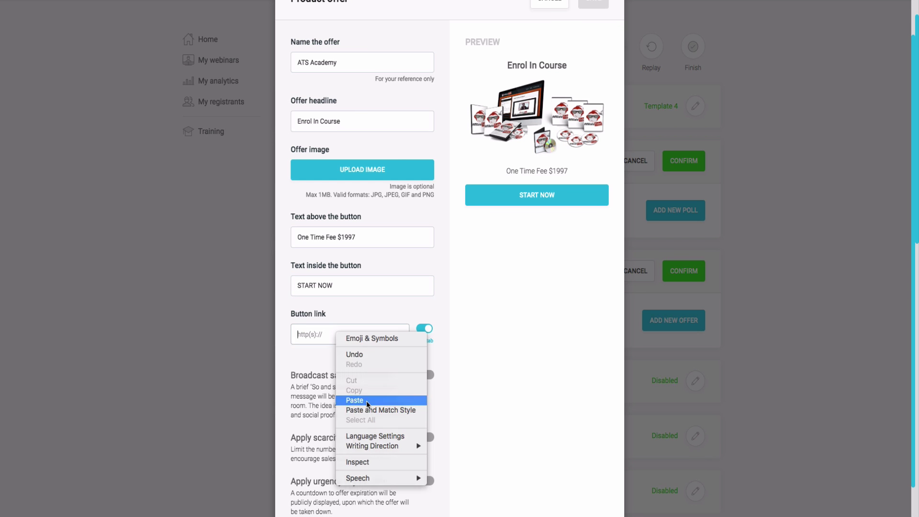
{"action": "left_click", "coordinate": [380, 401]}
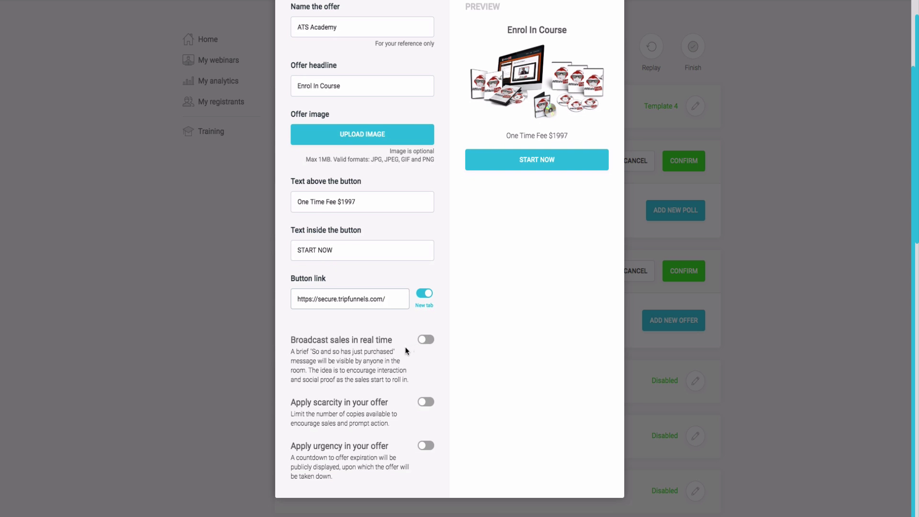
Read the description of real-time sales broadcasting and enable that option for the offer.
{"action": "left_click_drag", "start_coordinate": [333, 352], "coordinate": [416, 382]}
{"action": "left_click", "coordinate": [357, 362]}
{"action": "left_click", "coordinate": [339, 381]}
{"action": "left_click", "coordinate": [417, 381]}
{"action": "scroll", "coordinate": [465, 355], "scroll_direction": "down", "scroll_amount": 3}
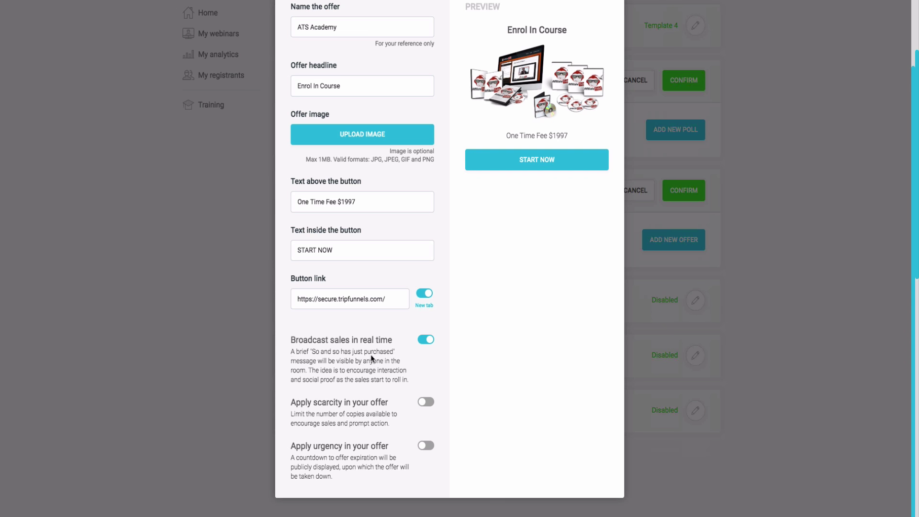
Apply scarcity to the offer with a limit of 10 units.
{"action": "left_click", "coordinate": [426, 403]}
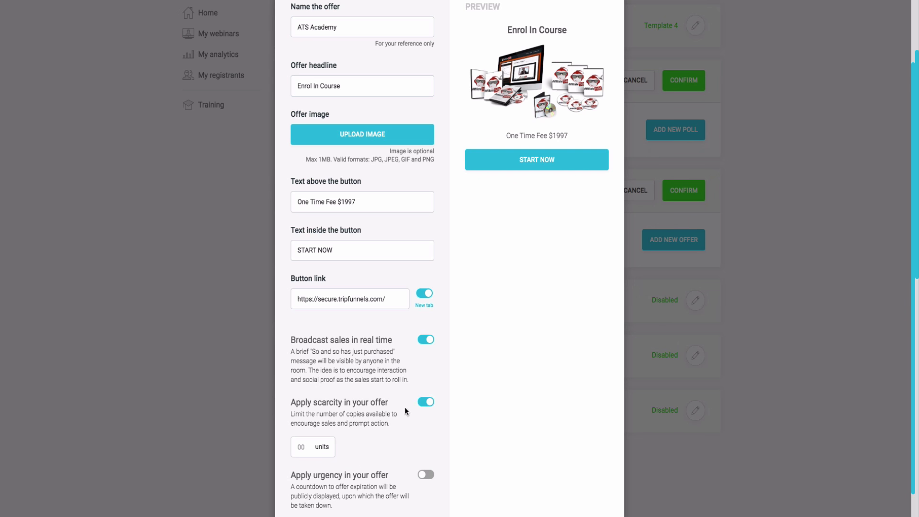
{"action": "scroll", "coordinate": [382, 405], "scroll_direction": "down", "scroll_amount": 1}
{"action": "left_click", "coordinate": [301, 418]}
{"action": "type", "text": "10"}
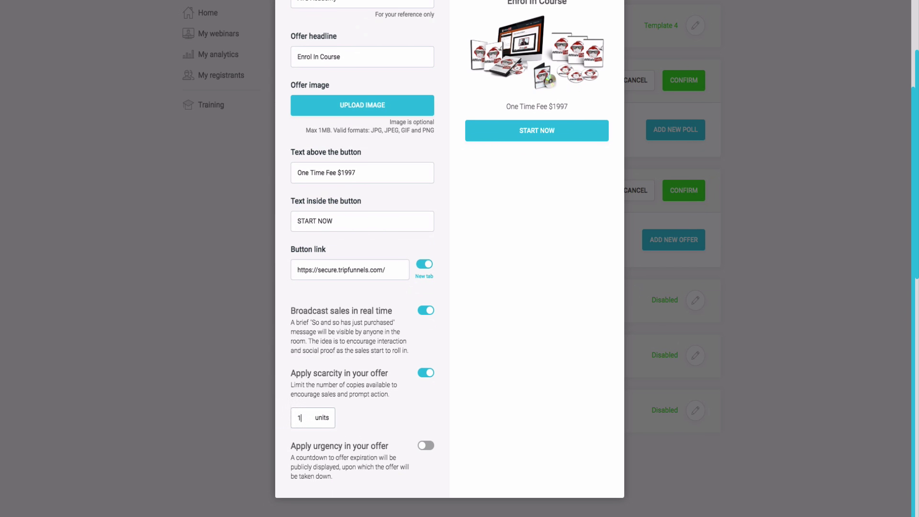
Apply urgency with a countdown of 0 hours, 30 minutes and 0 seconds, then save the offer and confirm the product offers.
{"action": "left_click", "coordinate": [425, 446]}
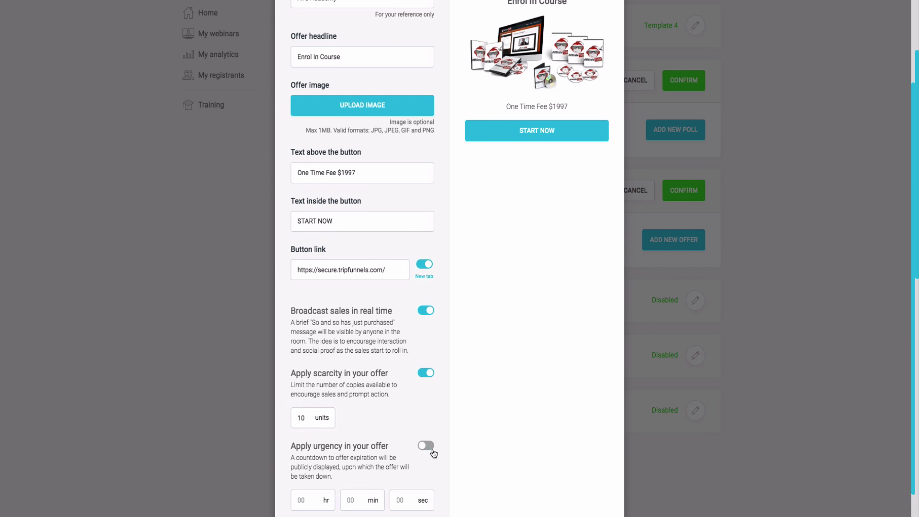
{"action": "scroll", "coordinate": [422, 460], "scroll_direction": "down", "scroll_amount": 1}
{"action": "left_click", "coordinate": [362, 472]}
{"action": "type", "text": "3"}
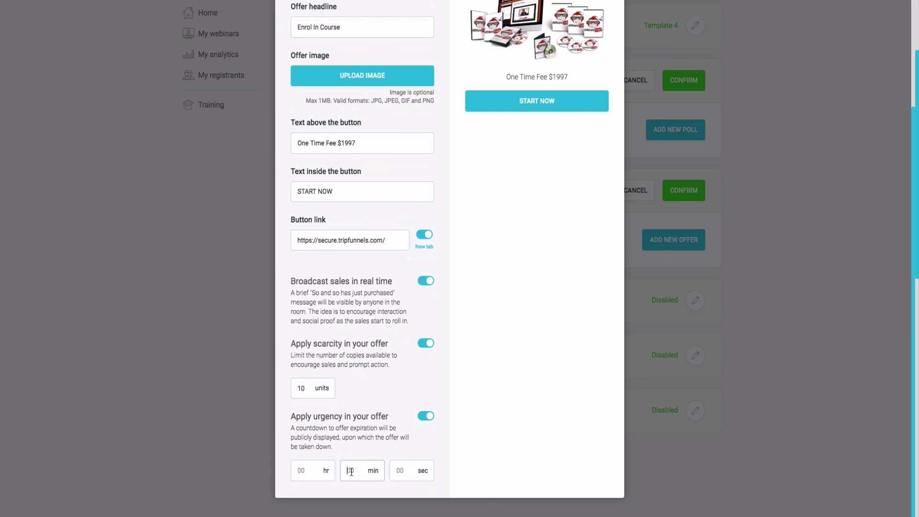
{"action": "type", "text": "0"}
{"action": "left_click", "coordinate": [523, 424]}
{"action": "scroll", "coordinate": [556, 380], "scroll_direction": "up", "scroll_amount": 3}
{"action": "scroll", "coordinate": [469, 310], "scroll_direction": "down", "scroll_amount": 3}
{"action": "left_click", "coordinate": [401, 471]}
{"action": "type", "text": "0"}
{"action": "scroll", "coordinate": [548, 338], "scroll_direction": "up", "scroll_amount": 3}
{"action": "scroll", "coordinate": [547, 338], "scroll_direction": "down", "scroll_amount": 3}
{"action": "left_click", "coordinate": [315, 465]}
{"action": "scroll", "coordinate": [526, 386], "scroll_direction": "up", "scroll_amount": 4}
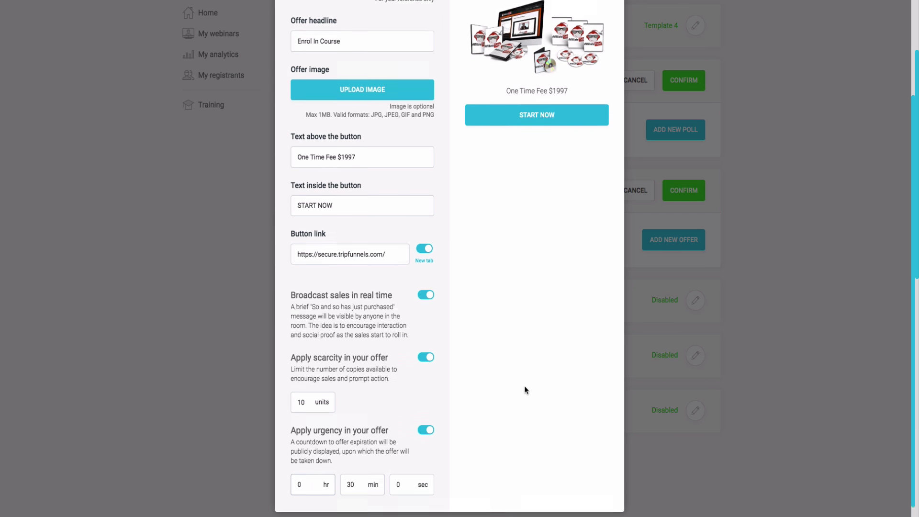
{"action": "left_click", "coordinate": [594, 38]}
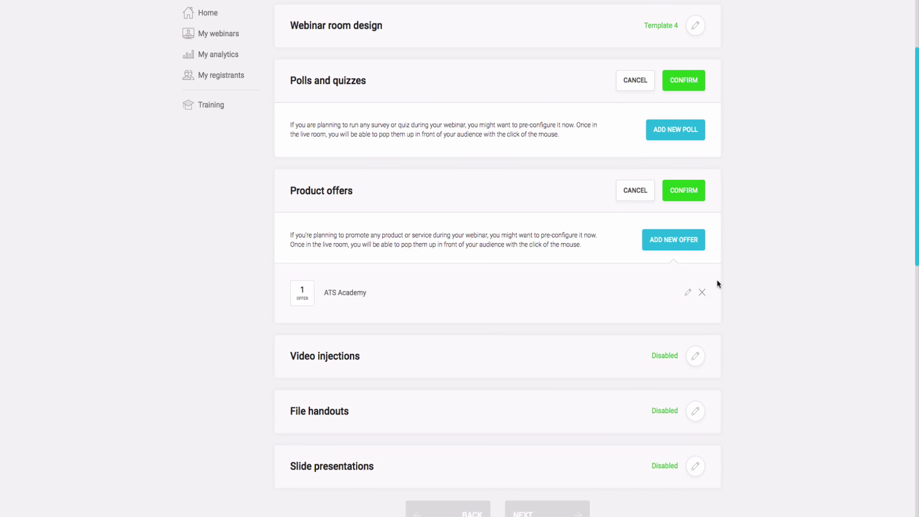
{"action": "left_click", "coordinate": [675, 192]}
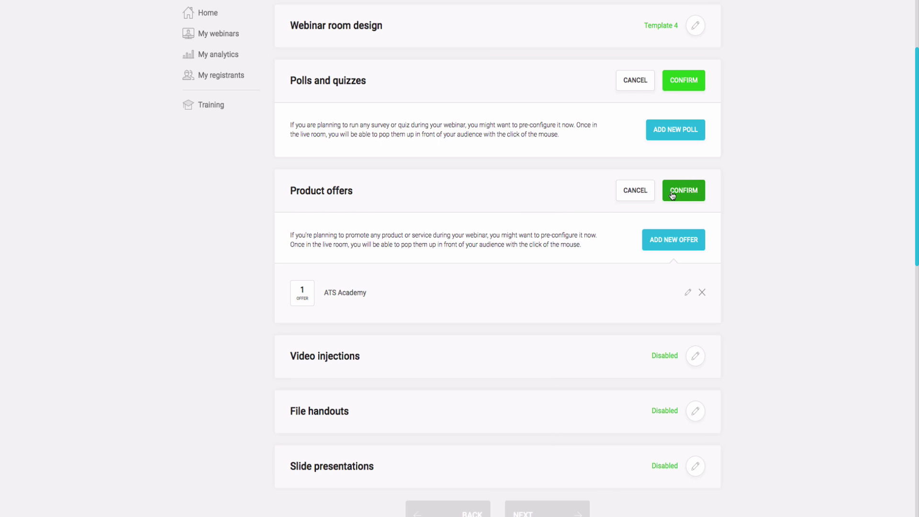
View the new video injection form, close it, and confirm the video injections and file handouts without adding any items.
{"action": "left_click", "coordinate": [695, 245]}
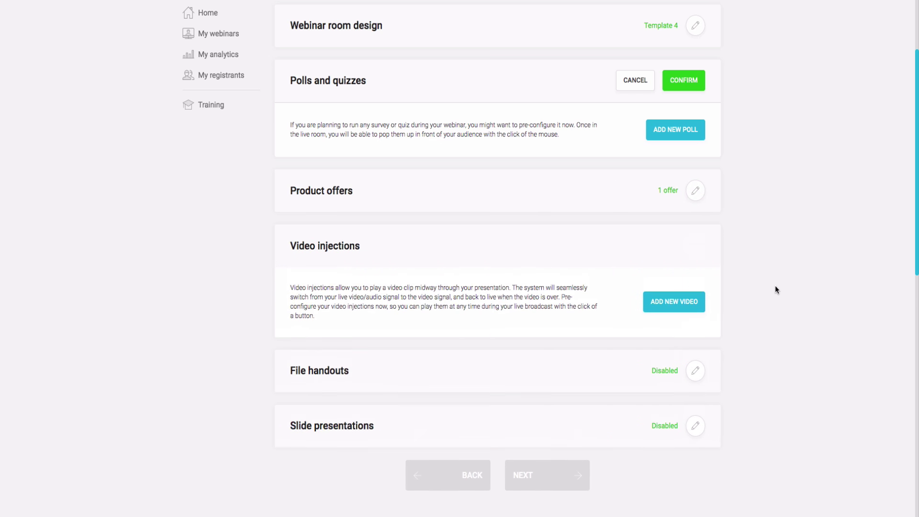
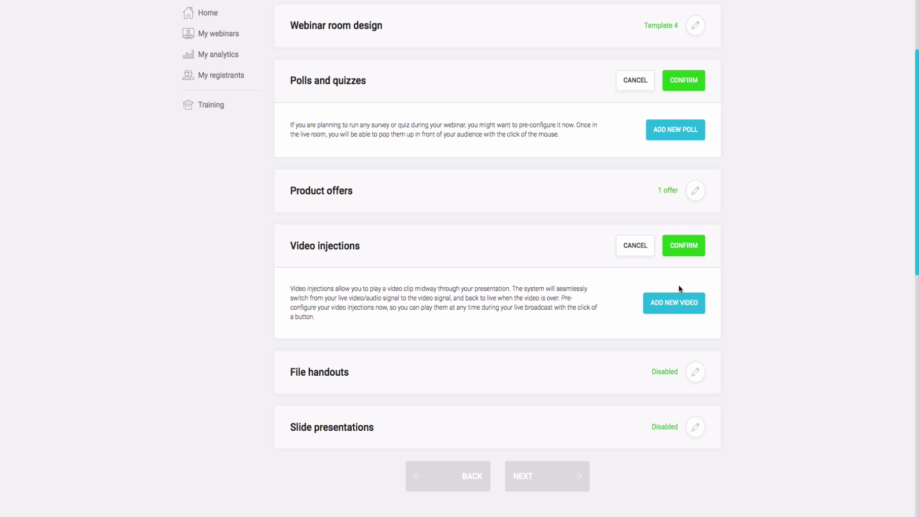
{"action": "left_click", "coordinate": [689, 308]}
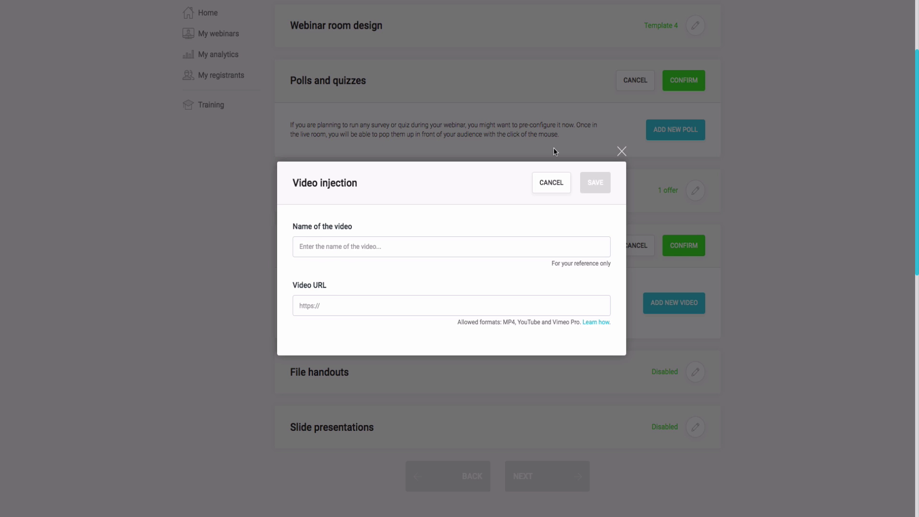
{"action": "left_click", "coordinate": [621, 152]}
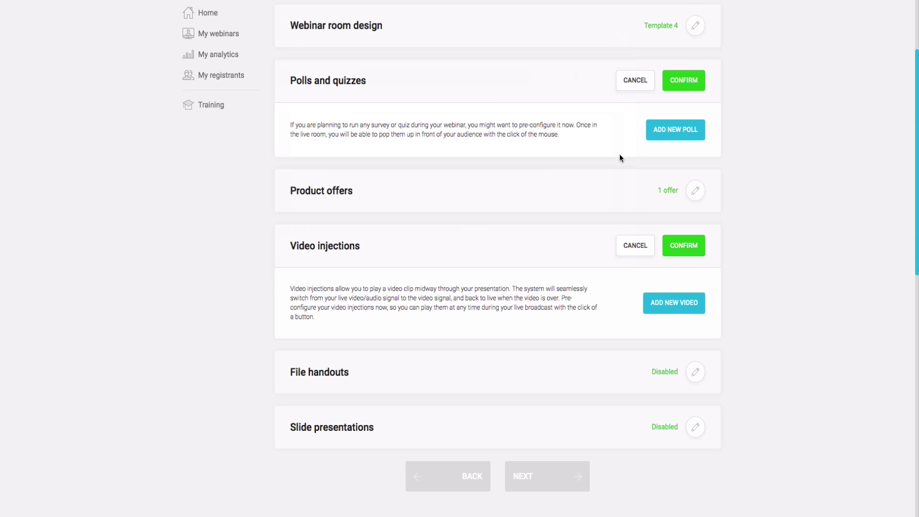
{"action": "left_click", "coordinate": [680, 245]}
{"action": "left_click", "coordinate": [695, 301]}
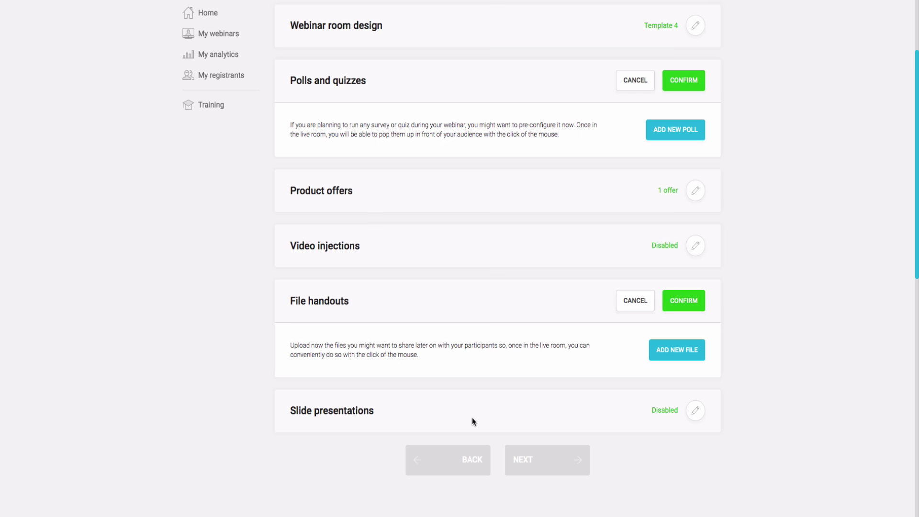
{"action": "left_click", "coordinate": [684, 304]}
View the slide presentation upload form, close it, and confirm the slide presentations without adding one.
{"action": "left_click", "coordinate": [695, 363]}
{"action": "left_click", "coordinate": [674, 409]}
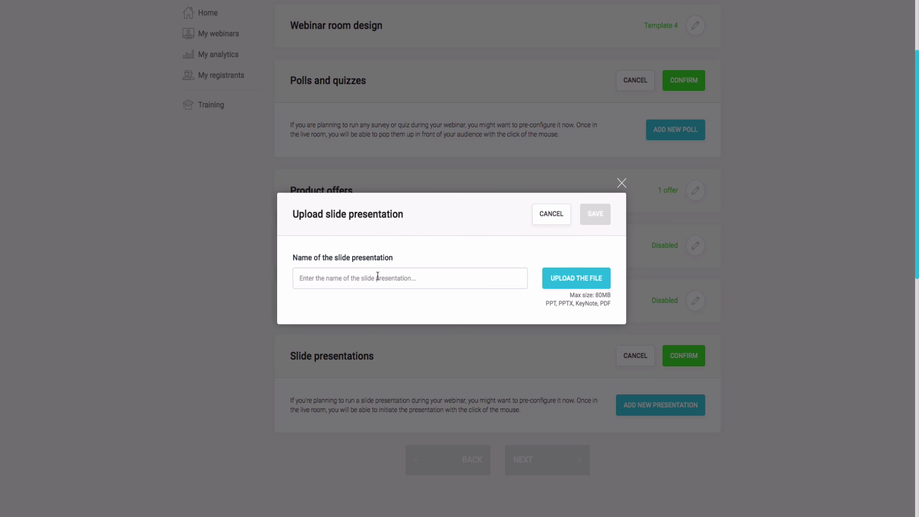
{"action": "scroll", "coordinate": [380, 274], "scroll_direction": "down", "scroll_amount": 1}
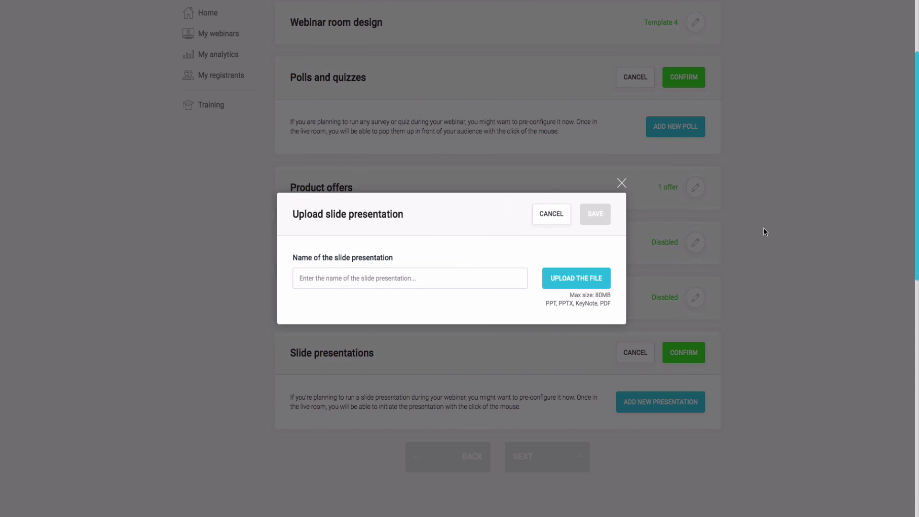
{"action": "left_click", "coordinate": [622, 183]}
{"action": "left_click", "coordinate": [683, 352]}
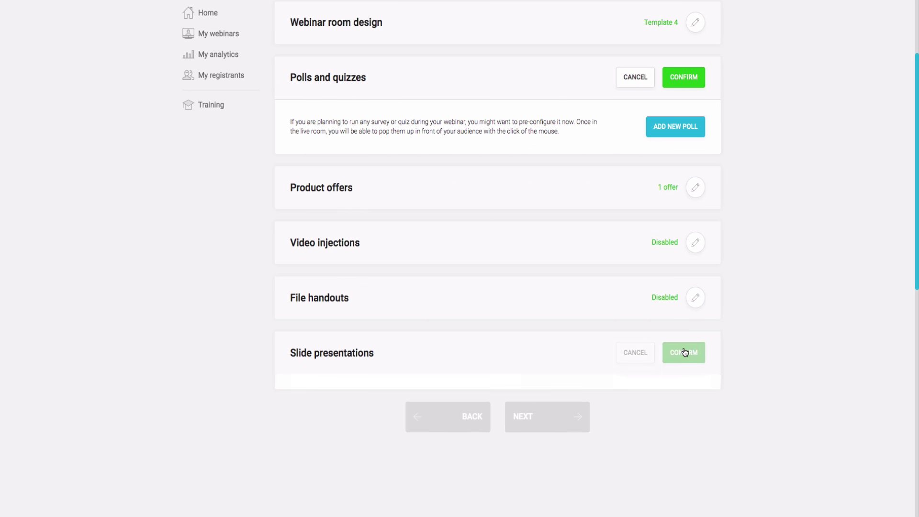
Confirm the polls and quizzes without adding a poll and proceed to the Replay settings.
{"action": "scroll", "coordinate": [693, 127], "scroll_direction": "up", "scroll_amount": 3}
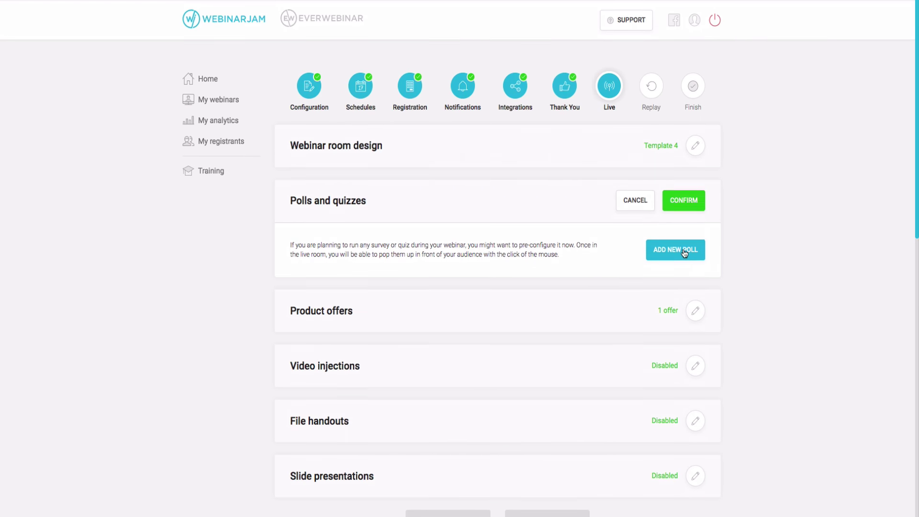
{"action": "left_click", "coordinate": [690, 210]}
{"action": "left_click", "coordinate": [581, 474]}
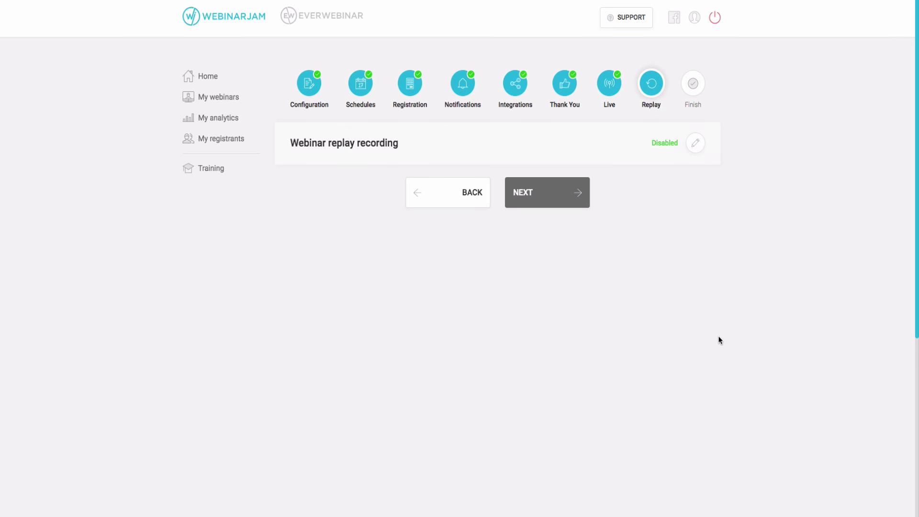
Enable recording of the webinar session for the replay and confirm the setting.
{"action": "left_click", "coordinate": [689, 145]}
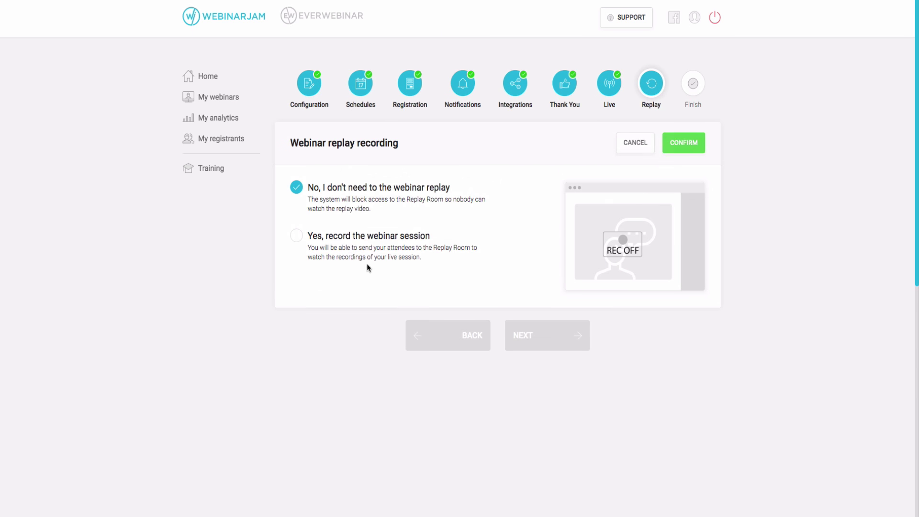
{"action": "left_click", "coordinate": [297, 238]}
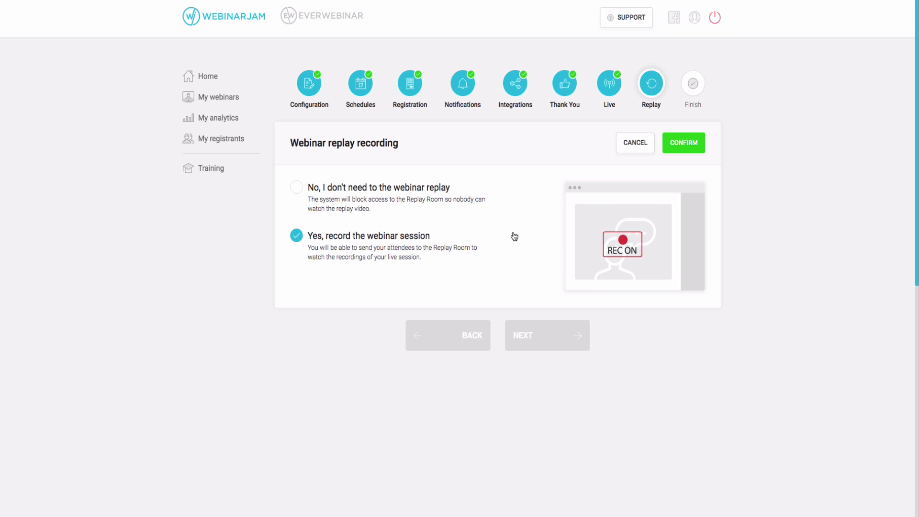
{"action": "left_click", "coordinate": [674, 149]}
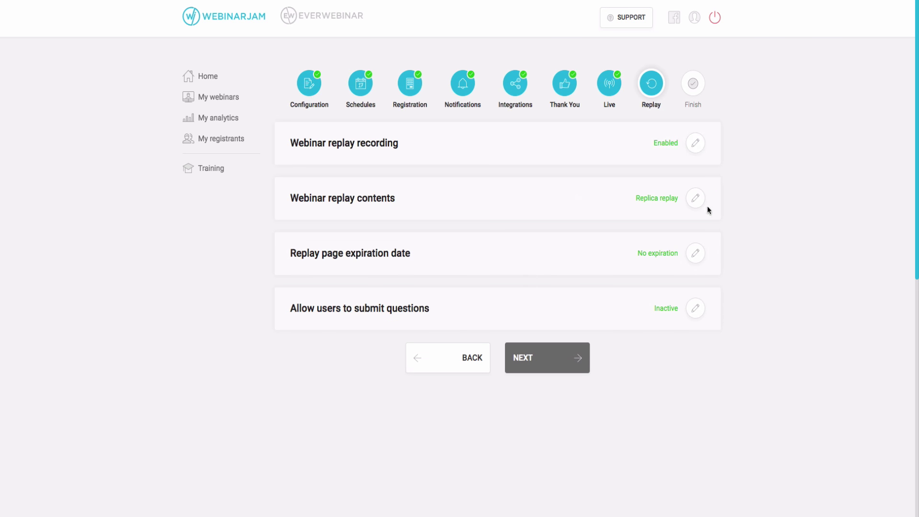
View the custom video and external URL redirect options for the replay contents, then select Replica replay and confirm.
{"action": "left_click", "coordinate": [697, 200]}
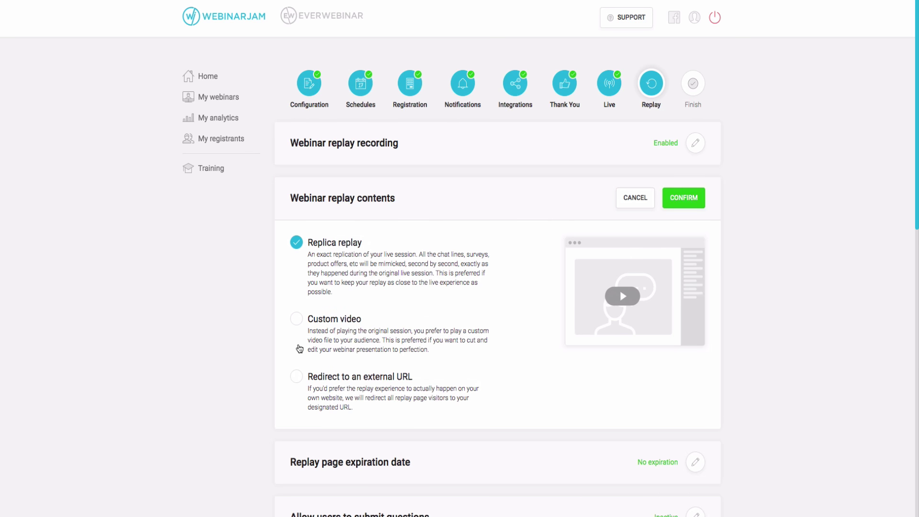
{"action": "left_click", "coordinate": [296, 319]}
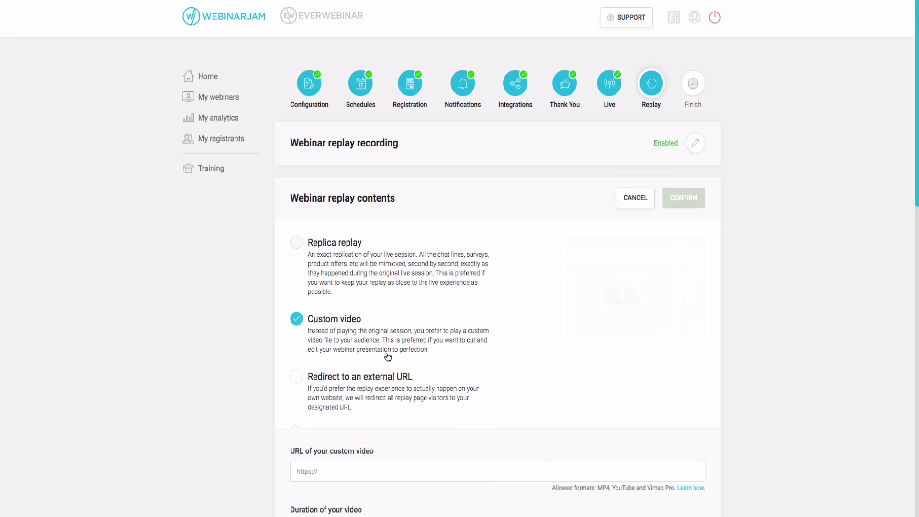
{"action": "left_click", "coordinate": [301, 250]}
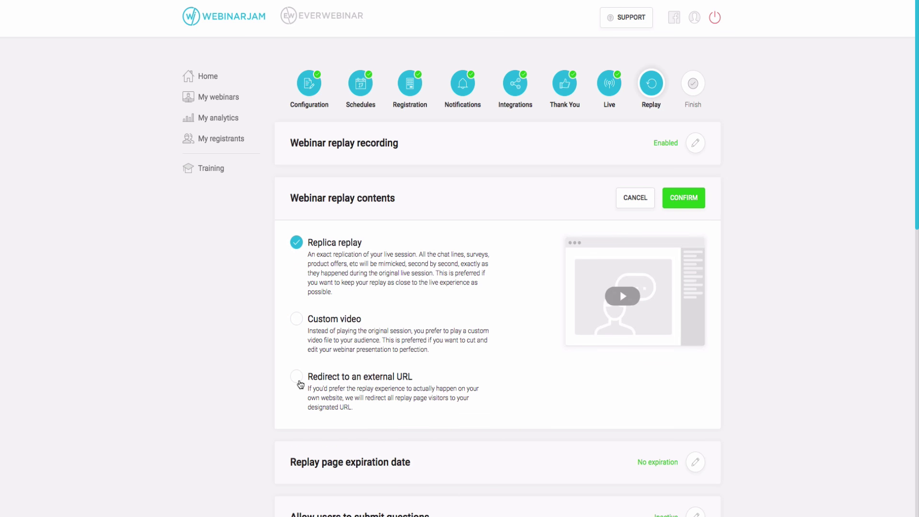
{"action": "left_click", "coordinate": [416, 395]}
{"action": "scroll", "coordinate": [416, 396], "scroll_direction": "down", "scroll_amount": 3}
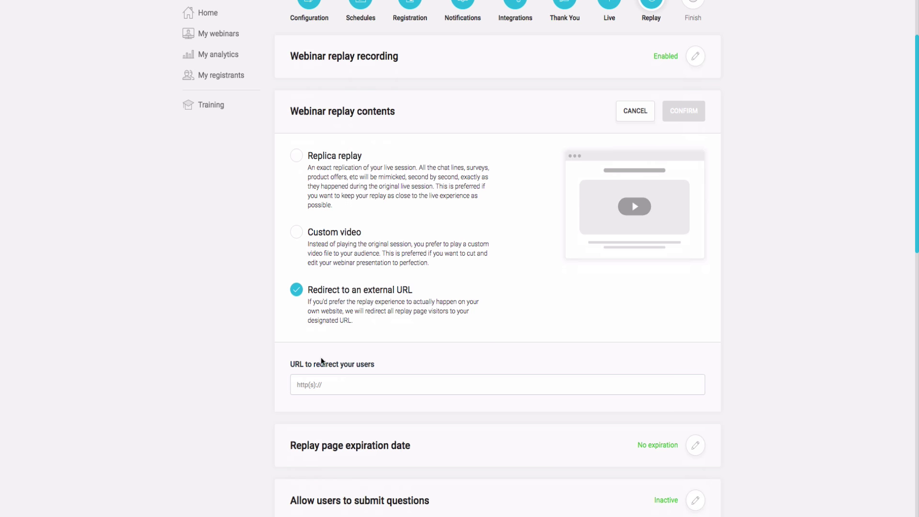
{"action": "left_click", "coordinate": [297, 156]}
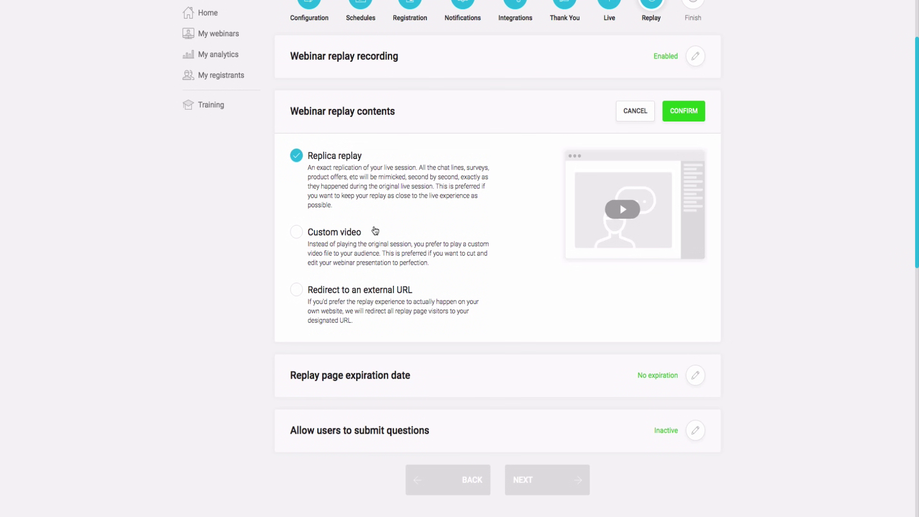
{"action": "left_click", "coordinate": [297, 290]}
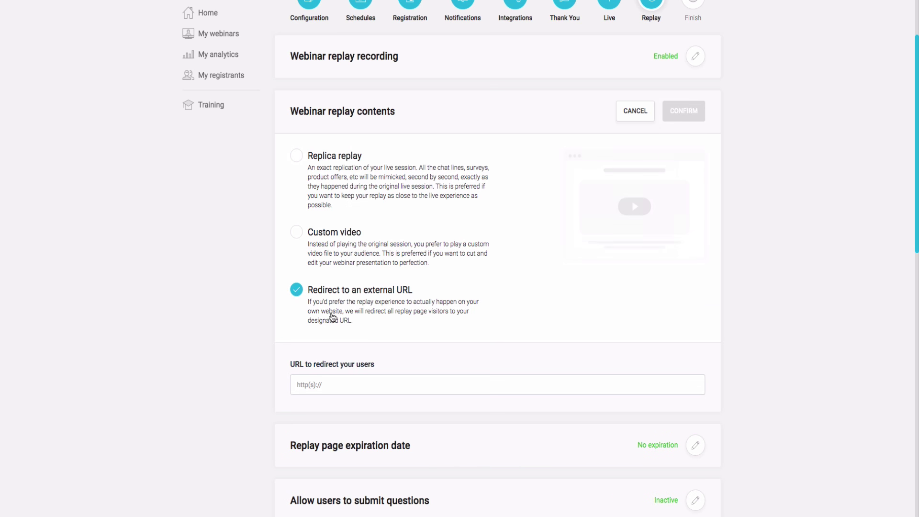
{"action": "left_click", "coordinate": [461, 198]}
{"action": "left_click", "coordinate": [684, 111]}
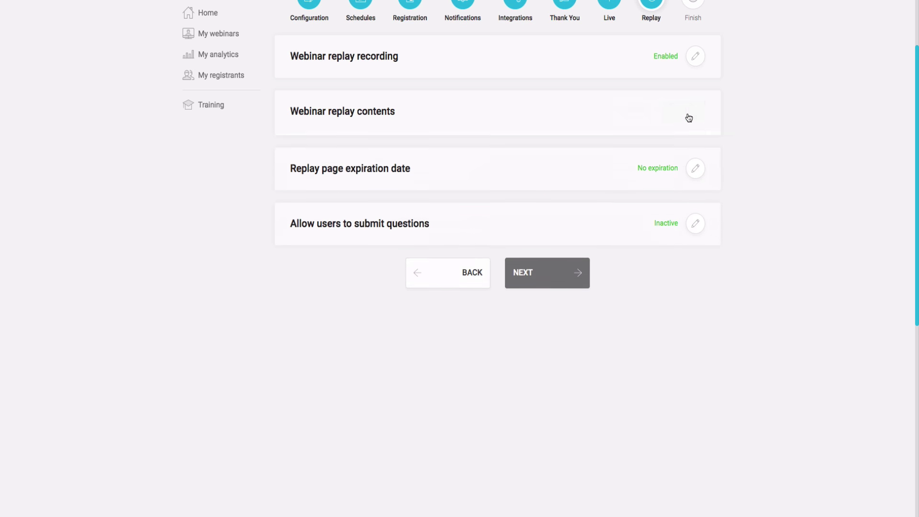
Set the replay page to expire 80 hours after the live session and confirm the expiration date.
{"action": "left_click", "coordinate": [698, 173]}
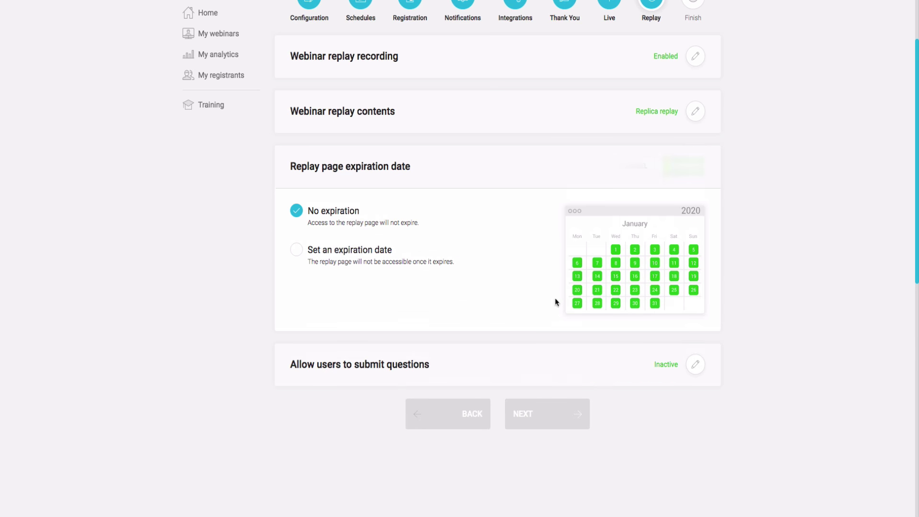
{"action": "left_click", "coordinate": [297, 251]}
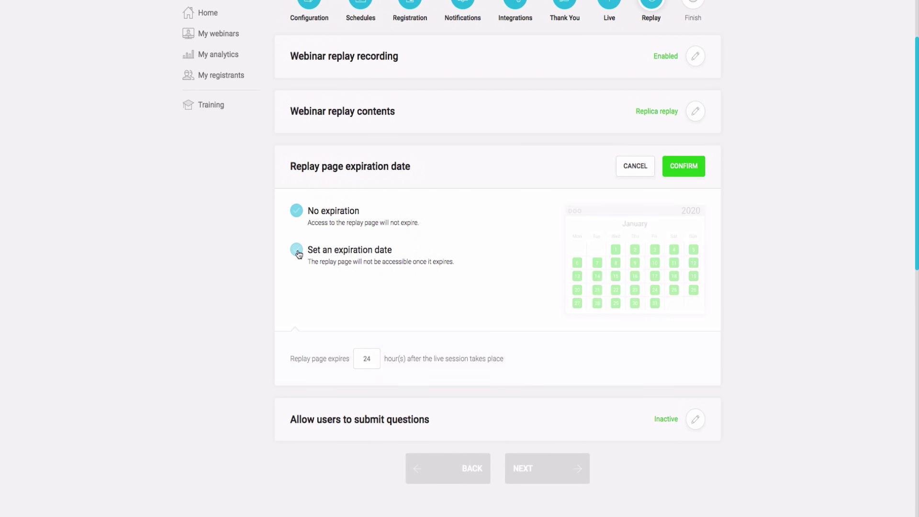
{"action": "left_click_drag", "start_coordinate": [372, 360], "coordinate": [358, 359]}
{"action": "type", "text": "78"}
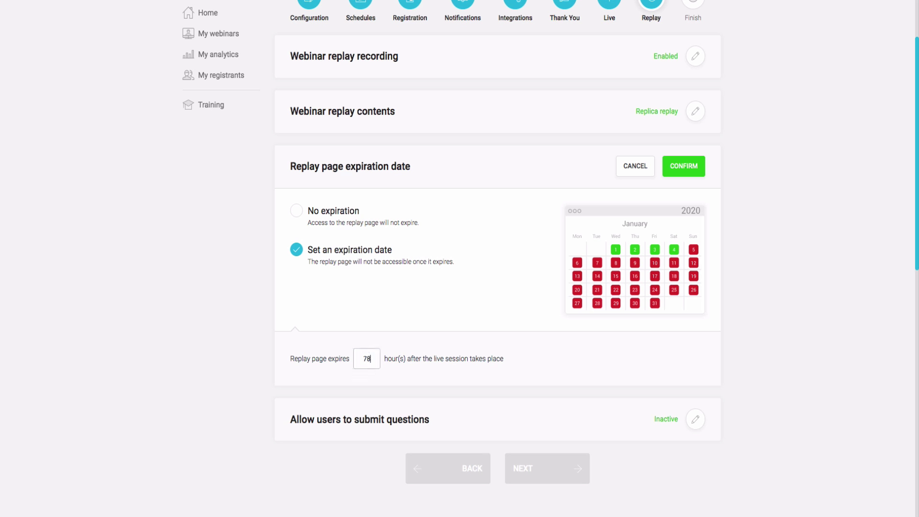
{"action": "key", "text": "BackSpace"}
{"action": "key", "text": "BackSpace"}
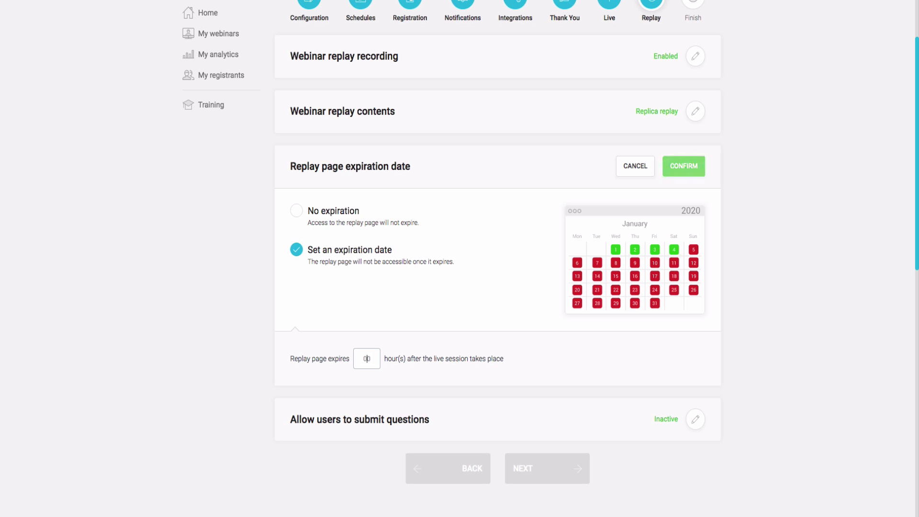
{"action": "type", "text": "80"}
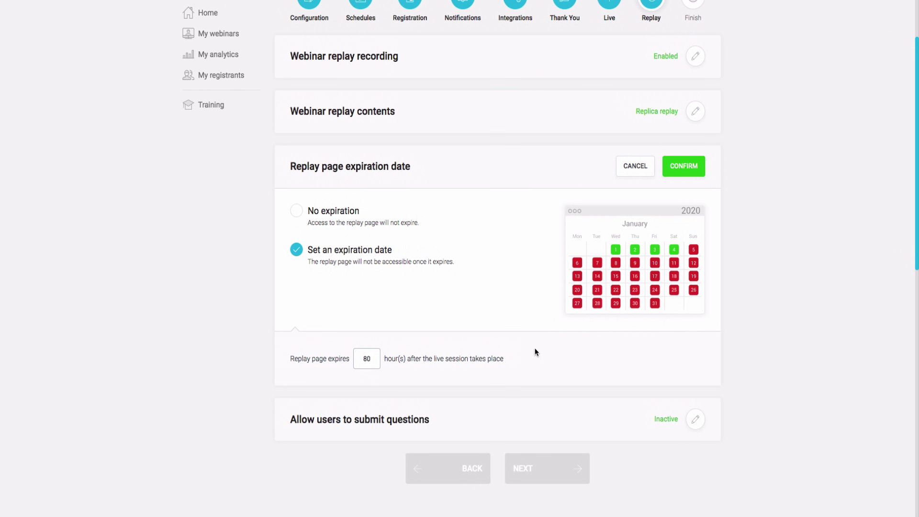
{"action": "key", "text": "Return"}
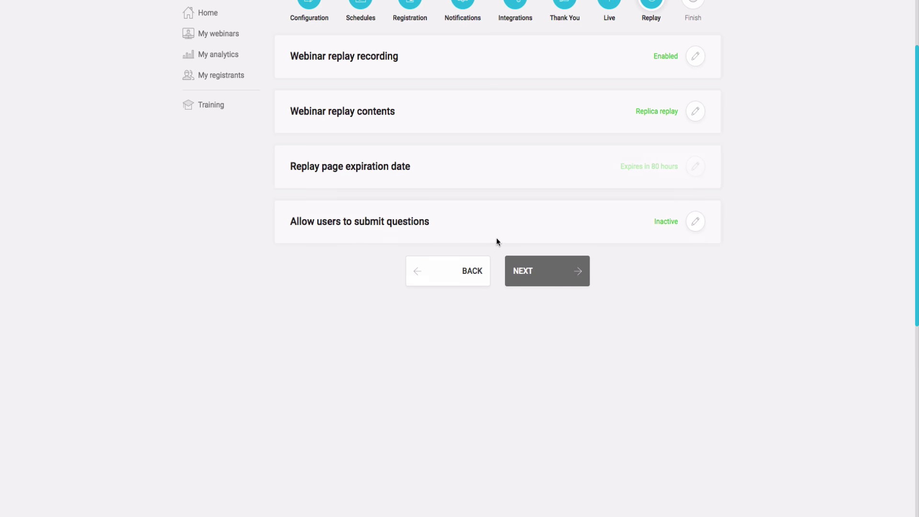
View the option to activate the replay question box, then choose not to activate it and confirm.
{"action": "left_click", "coordinate": [698, 226]}
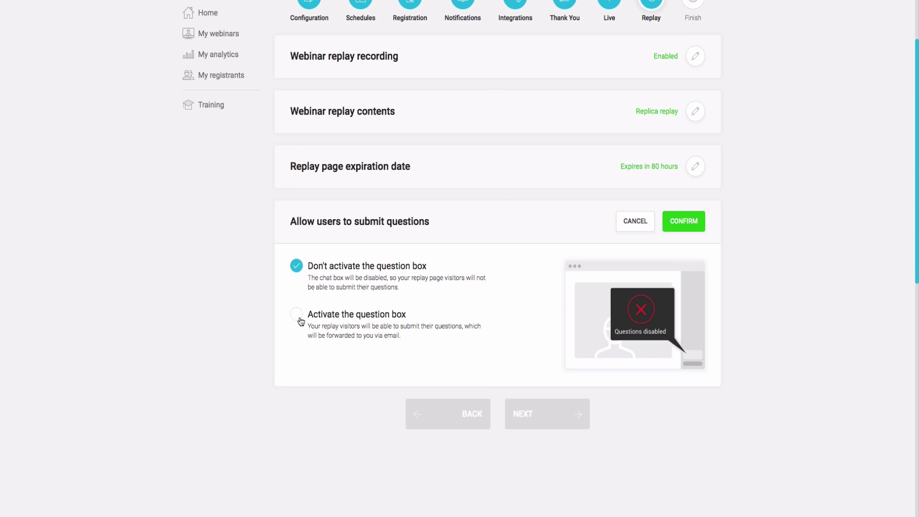
{"action": "left_click", "coordinate": [301, 322]}
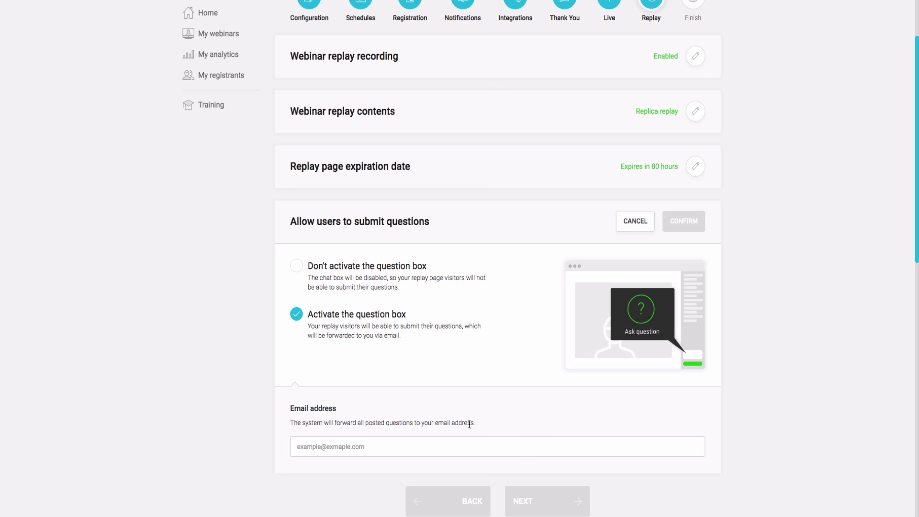
{"action": "scroll", "coordinate": [469, 426], "scroll_direction": "down", "scroll_amount": 1}
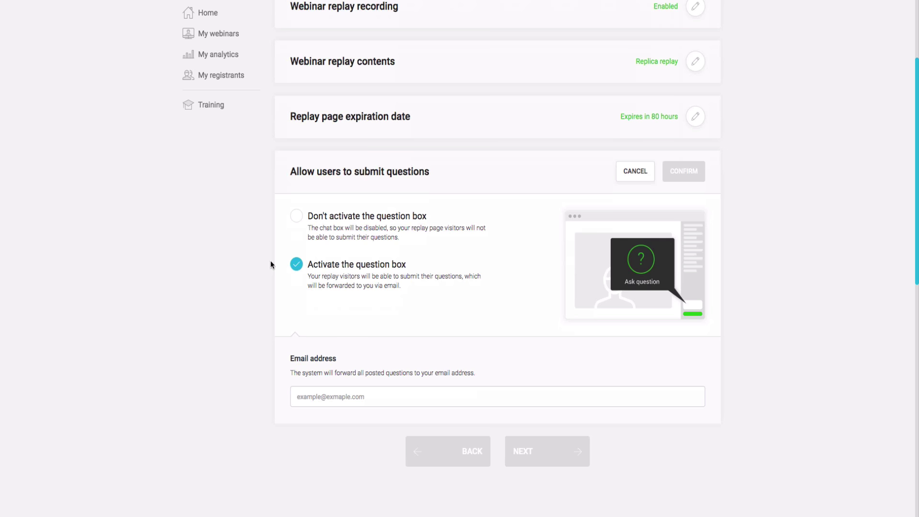
{"action": "left_click", "coordinate": [298, 217]}
{"action": "left_click", "coordinate": [680, 177]}
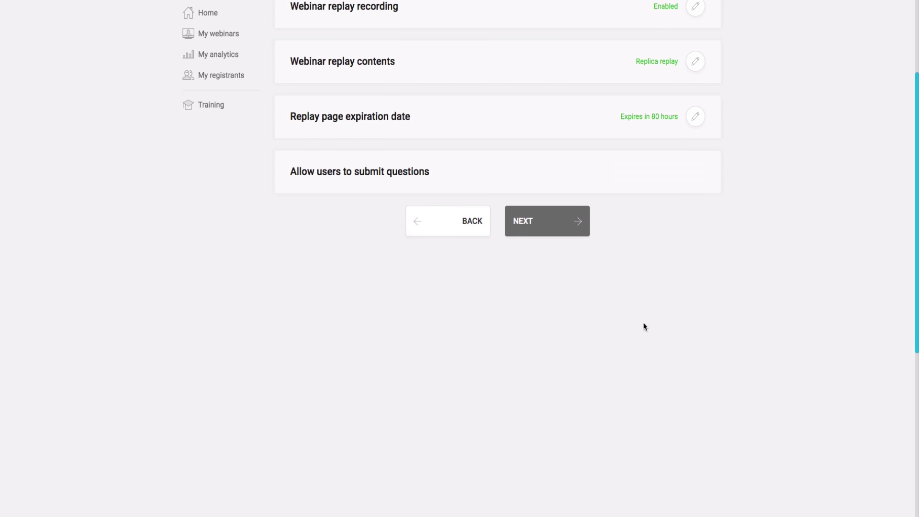
Finish the webinar setup and go to the list of webinars.
{"action": "left_click", "coordinate": [581, 225]}
{"action": "scroll", "coordinate": [776, 326], "scroll_direction": "up", "scroll_amount": 3}
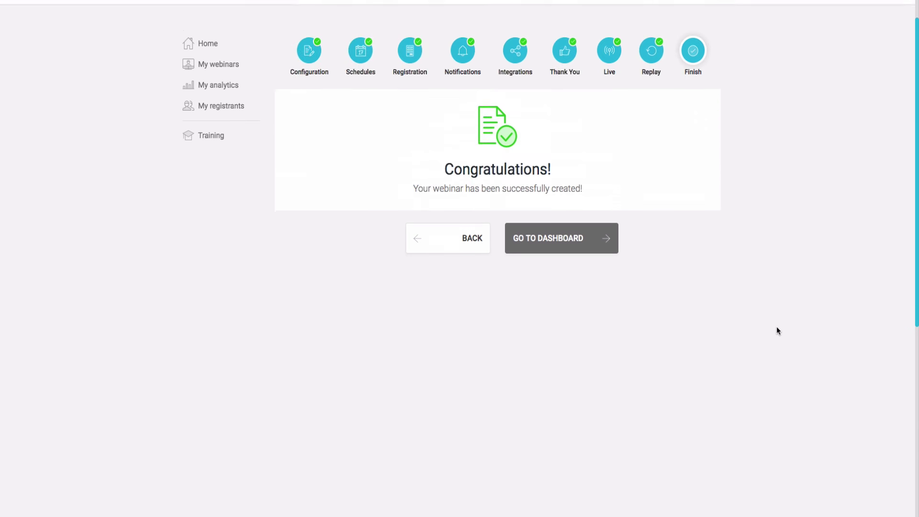
{"action": "left_click", "coordinate": [575, 284]}
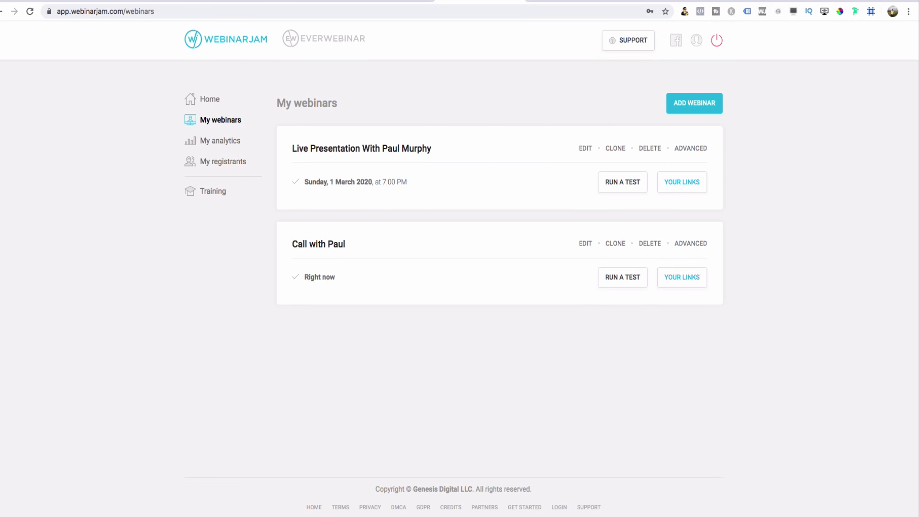
{"action": "left_click", "coordinate": [570, 1]}
{"action": "left_click", "coordinate": [509, 2]}
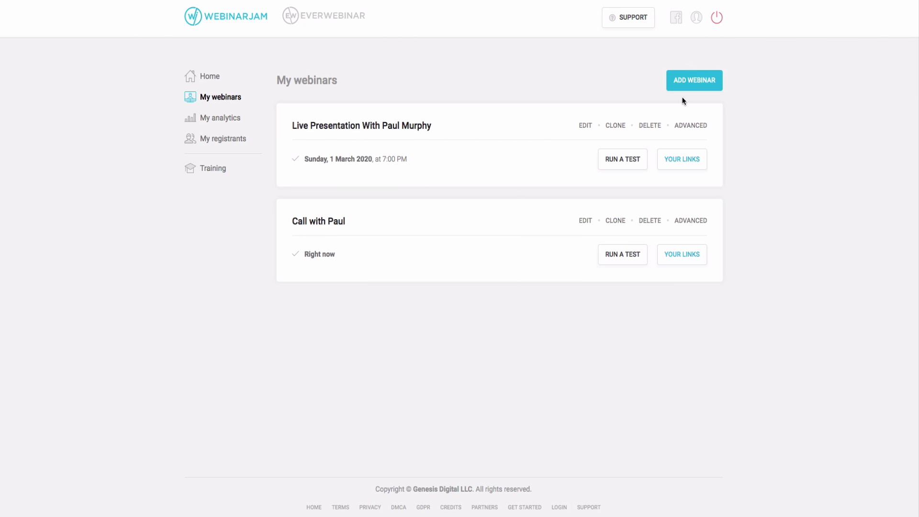
Copy the registration page link for attendees of the scheduled live presentation webinar.
{"action": "left_click", "coordinate": [694, 162]}
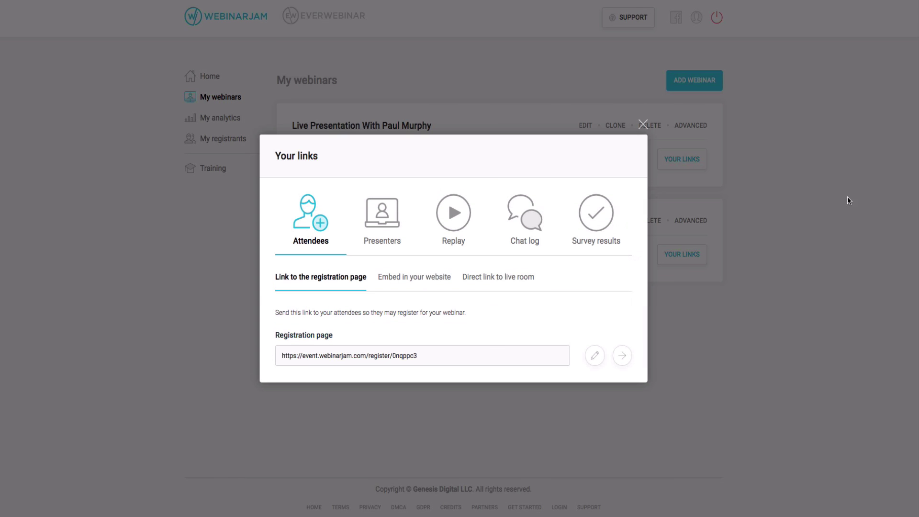
{"action": "left_click_drag", "start_coordinate": [444, 366], "coordinate": [269, 357]}
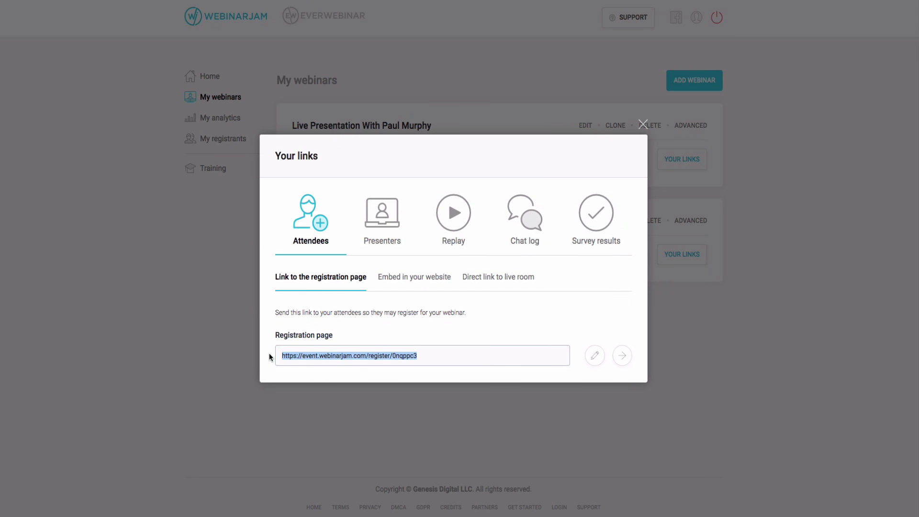
{"action": "right_click", "coordinate": [331, 355]}
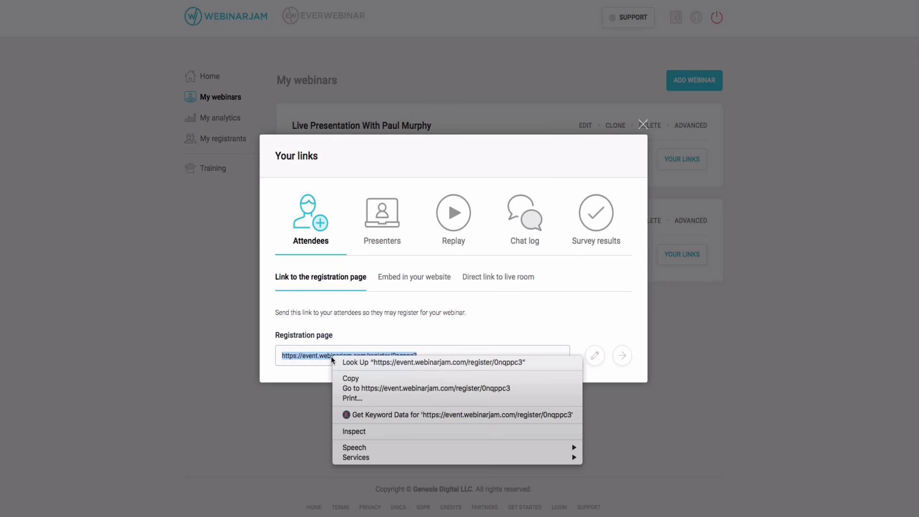
{"action": "left_click", "coordinate": [421, 377]}
Load the copied registration page link in a new browser tab.
{"action": "key", "text": "super+t"}
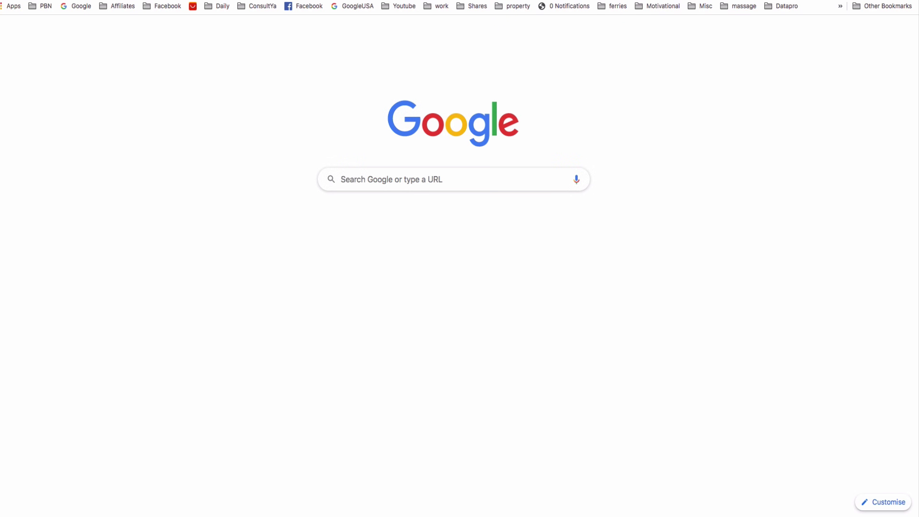
{"action": "key", "text": "super+space"}
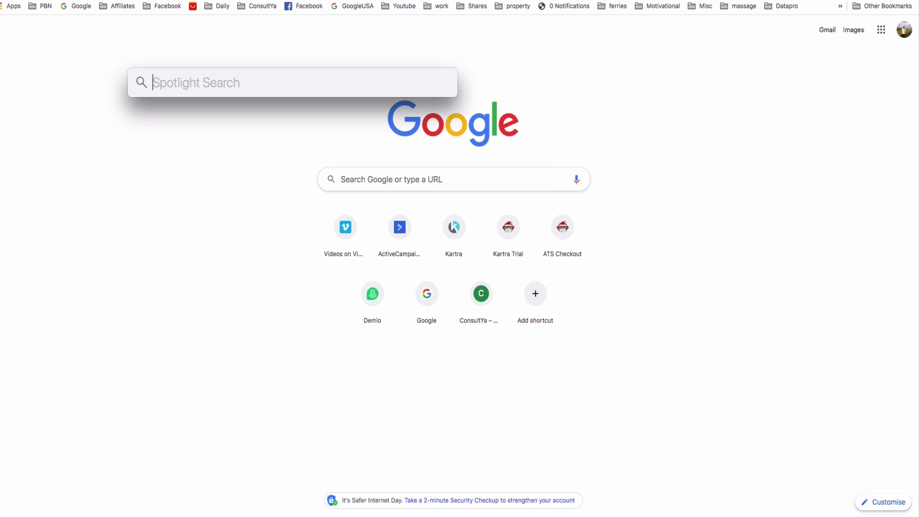
{"action": "key", "text": "Escape"}
{"action": "key", "text": "super+v"}
{"action": "key", "text": "Return"}
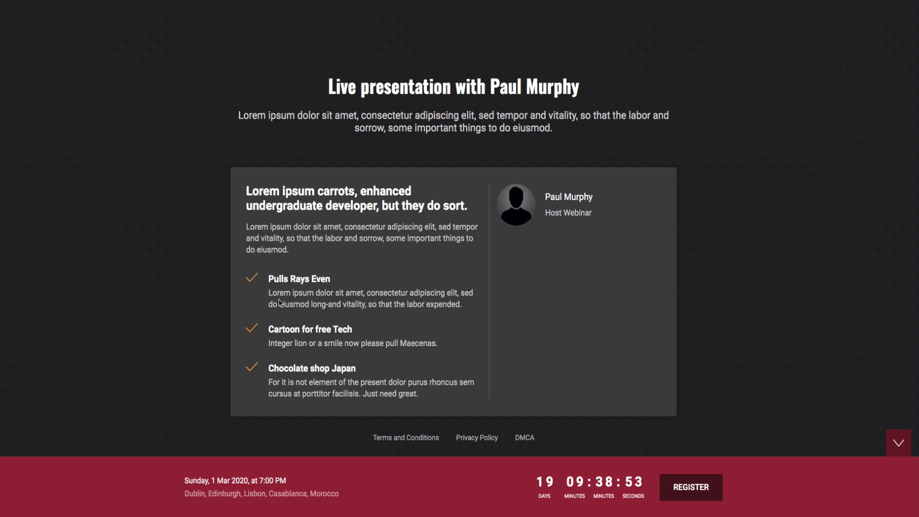
Register for the webinar on Sunday, 1 Mar 2020, at 7:00 PM, keeping the Dublin, Edinburgh, Lisbon, Casablanca, Morocco timezone and prefilled contact details.
{"action": "left_click", "coordinate": [709, 494]}
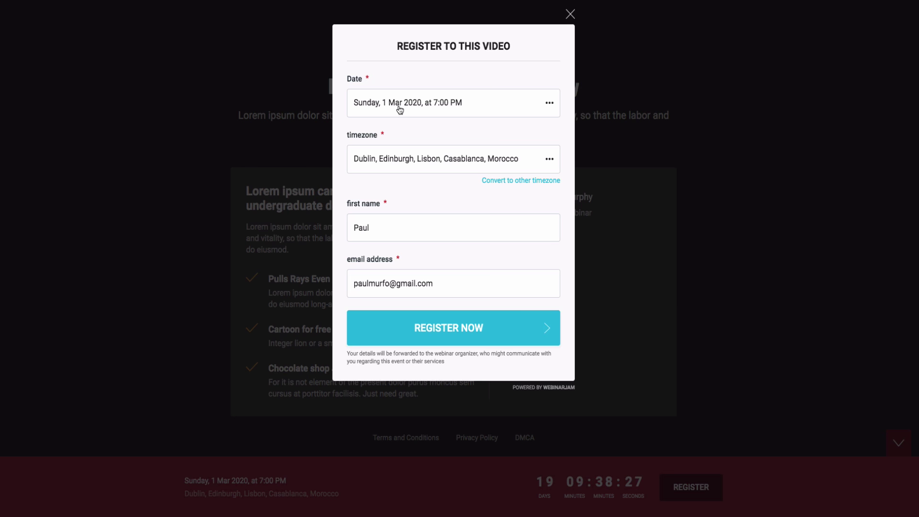
{"action": "left_click", "coordinate": [443, 170]}
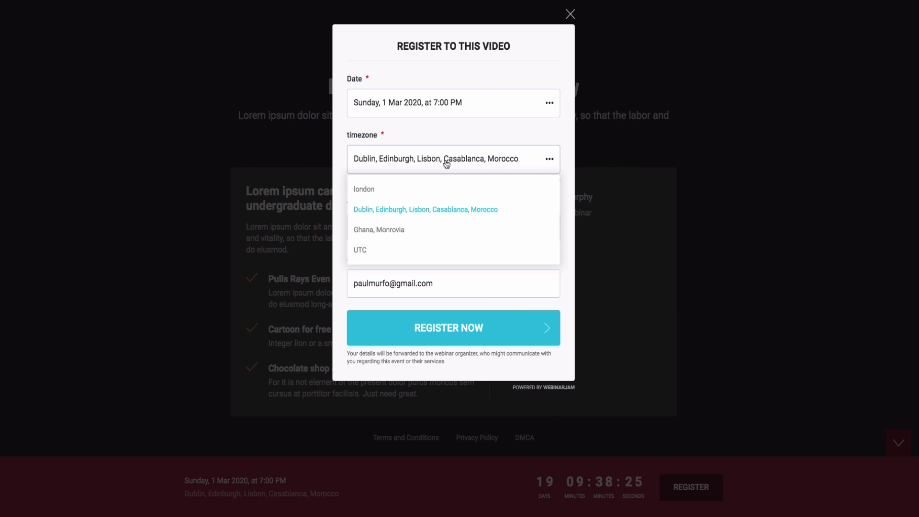
{"action": "left_click", "coordinate": [446, 172]}
{"action": "left_click", "coordinate": [482, 340]}
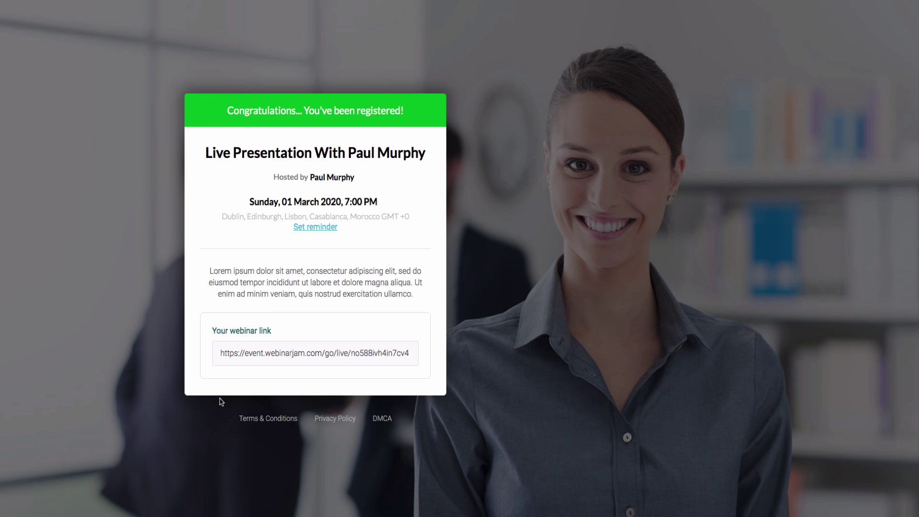
Examine the registrant's webinar link, then the presenter and attendee links of the scheduled webinar.
{"action": "left_click", "coordinate": [279, 356]}
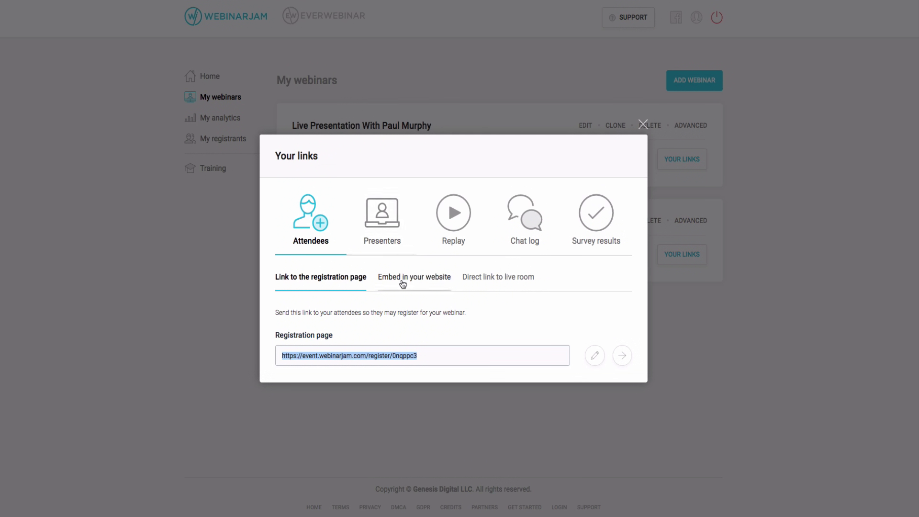
{"action": "left_click", "coordinate": [394, 233]}
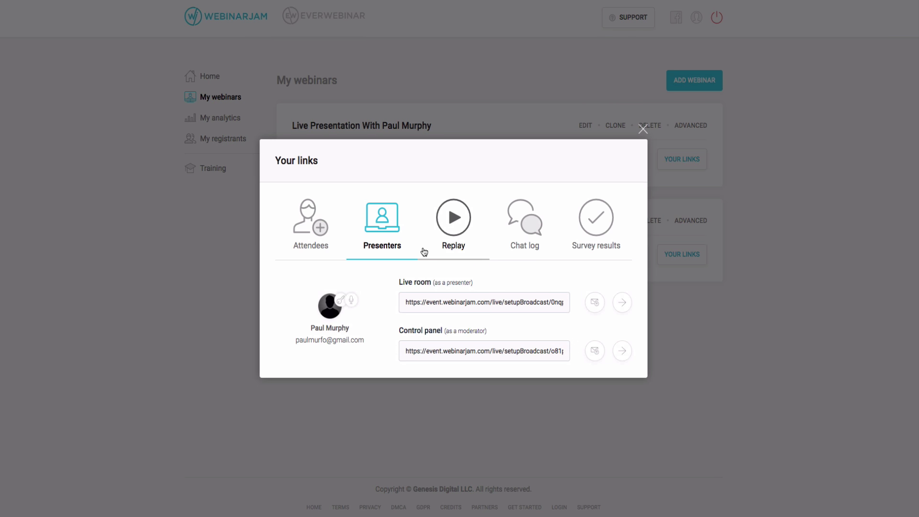
{"action": "left_click", "coordinate": [309, 234]}
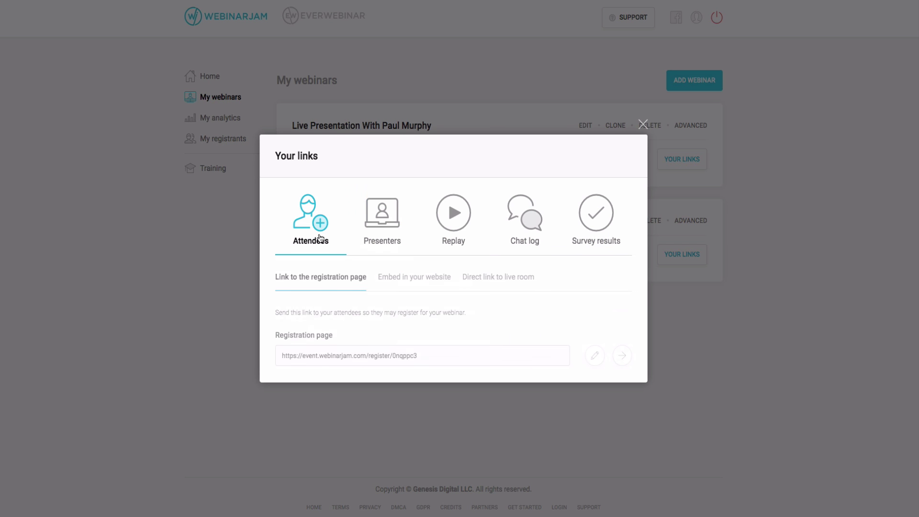
Examine the registration bar and registration button embed codes offered for attendees, ending back at the registration page link.
{"action": "left_click", "coordinate": [420, 282]}
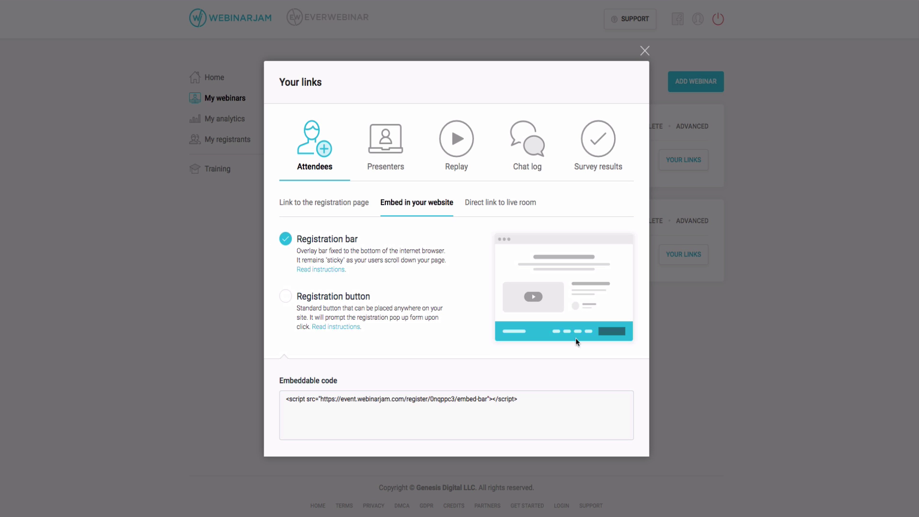
{"action": "left_click_drag", "start_coordinate": [531, 404], "coordinate": [293, 400]}
{"action": "left_click", "coordinate": [297, 303]}
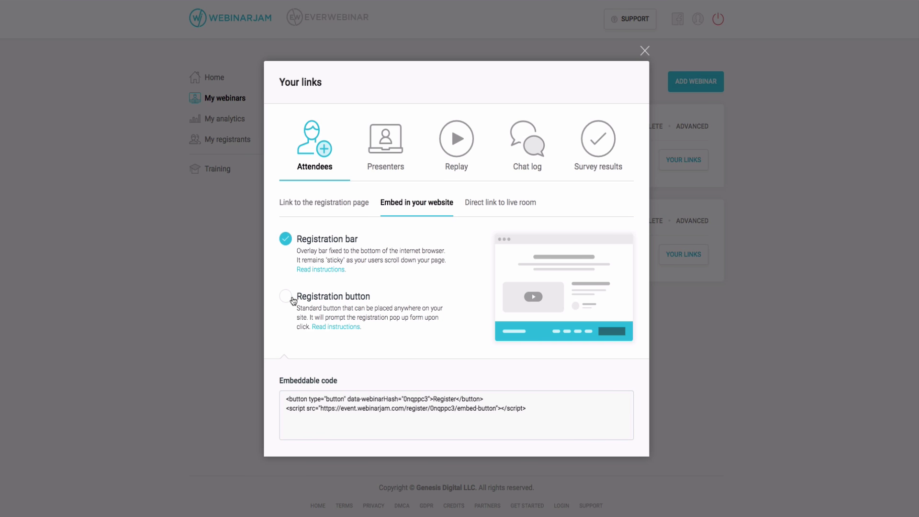
{"action": "left_click_drag", "start_coordinate": [563, 433], "coordinate": [249, 396]}
{"action": "left_click_drag", "start_coordinate": [340, 402], "coordinate": [341, 397]}
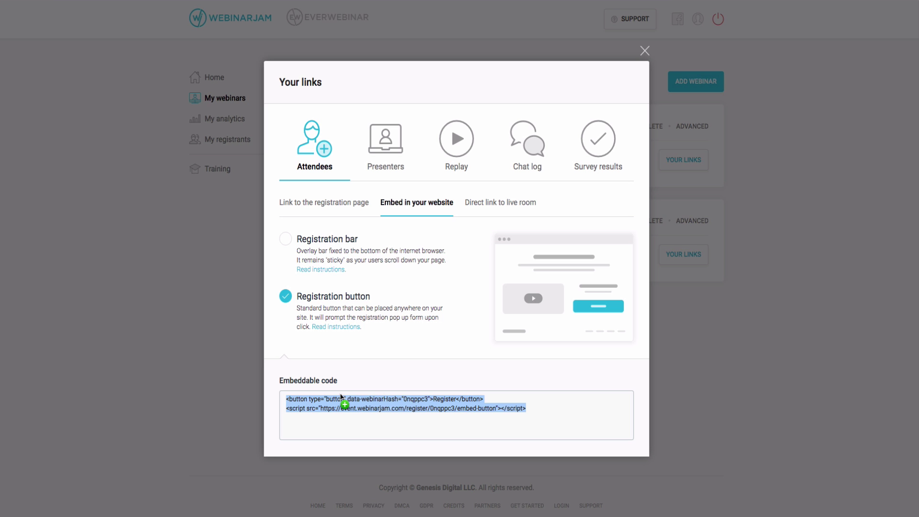
{"action": "left_click_drag", "start_coordinate": [342, 398], "coordinate": [358, 199]}
{"action": "left_click", "coordinate": [319, 202]}
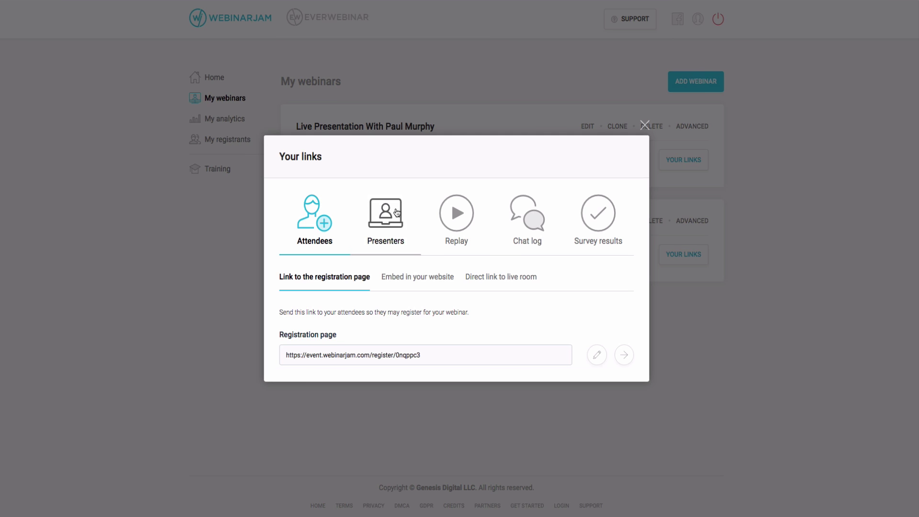
Review the presenter links, replay, chat log and survey results of the scheduled webinar.
{"action": "left_click", "coordinate": [397, 213]}
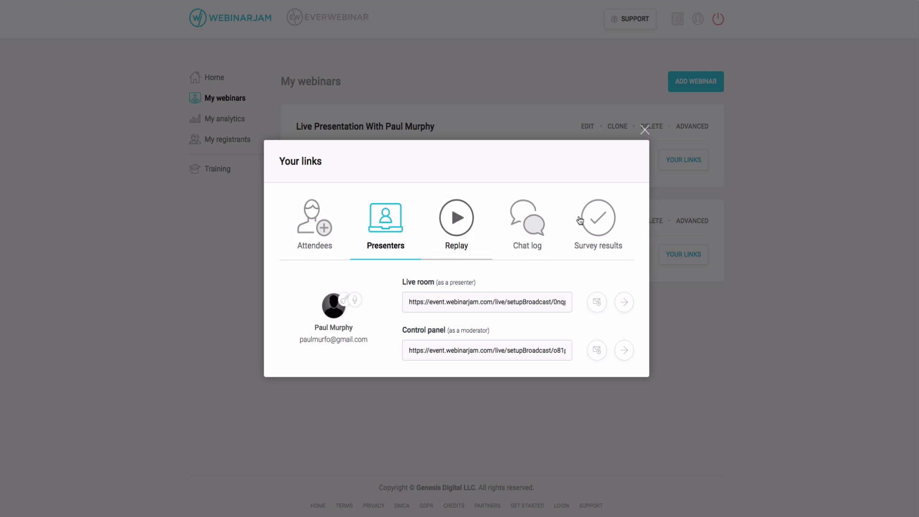
{"action": "left_click", "coordinate": [529, 227]}
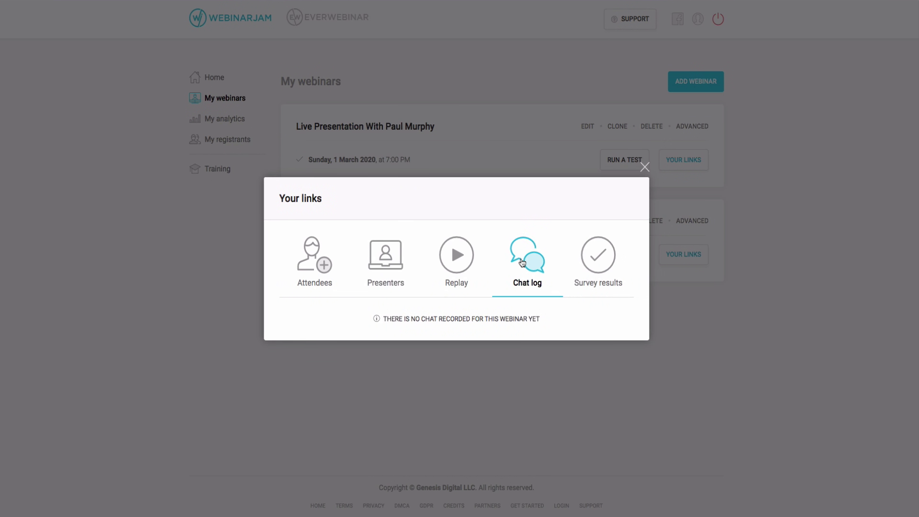
{"action": "left_click", "coordinate": [451, 243]}
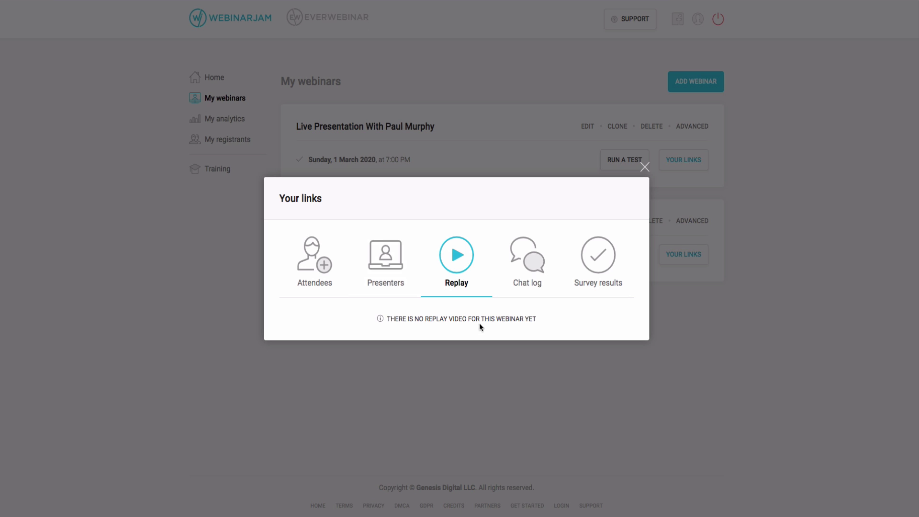
{"action": "left_click", "coordinate": [615, 281]}
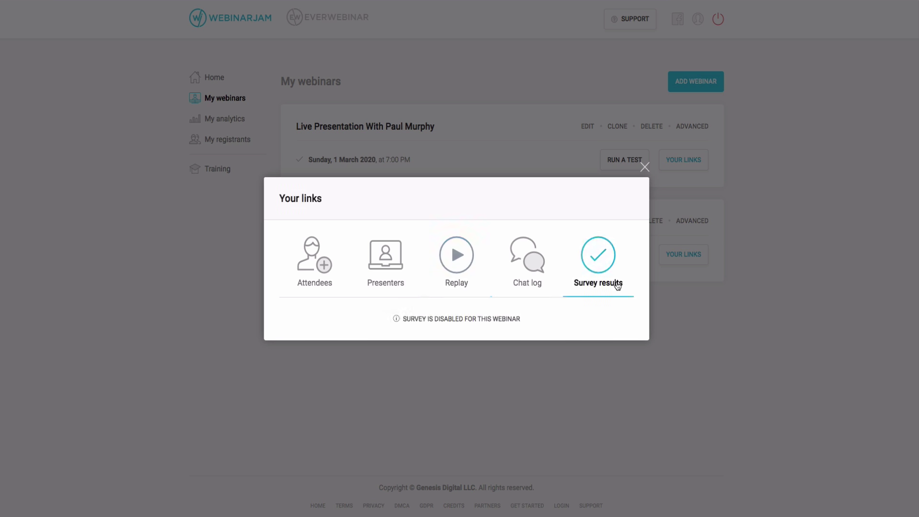
{"action": "left_click", "coordinate": [534, 269]}
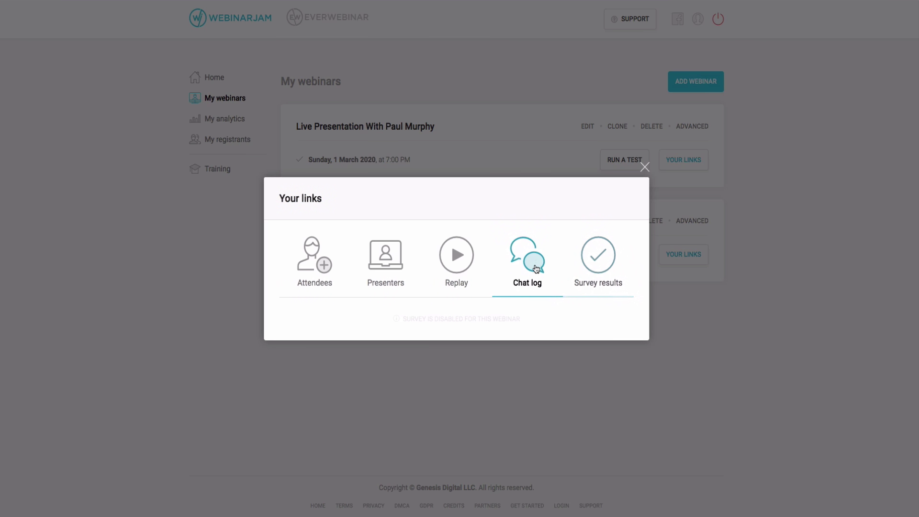
{"action": "left_click", "coordinate": [467, 281]}
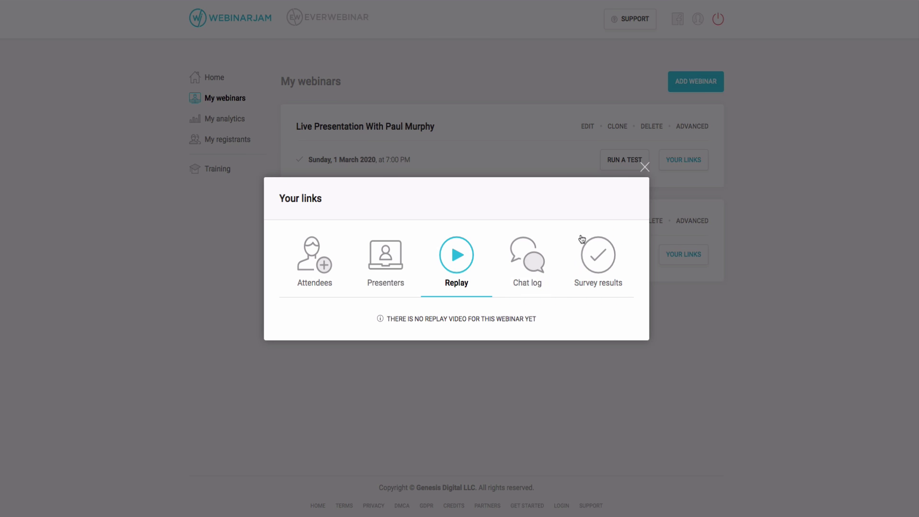
Copy the presenter's live room link, not the moderator's control panel link, and load it in a new browser tab.
{"action": "left_click", "coordinate": [393, 259]}
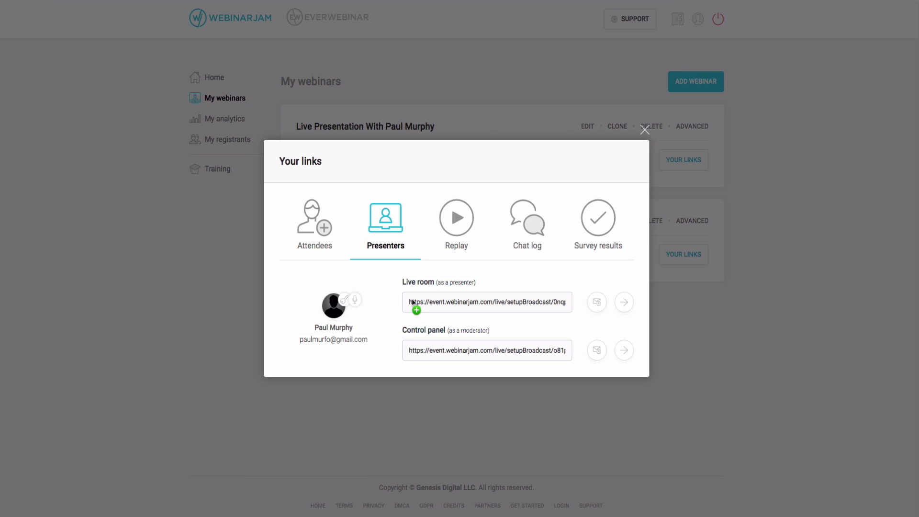
{"action": "left_click_drag", "start_coordinate": [411, 302], "coordinate": [571, 314]}
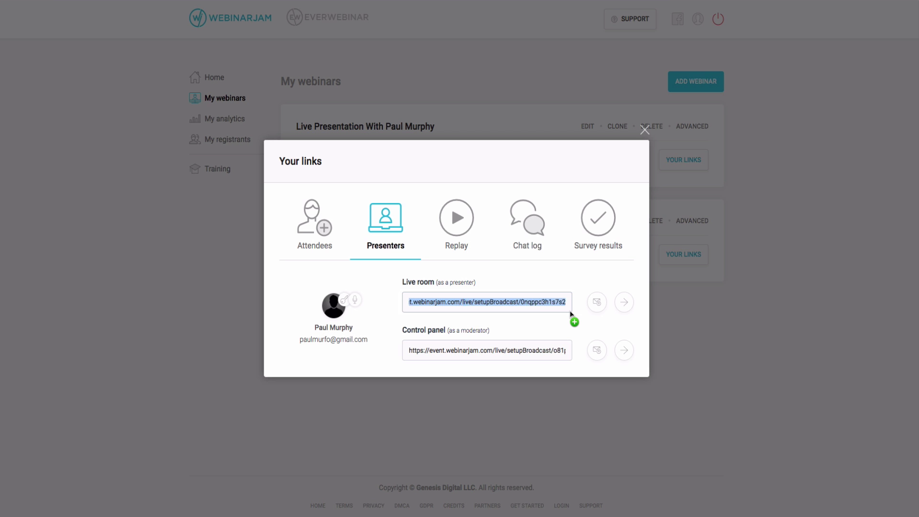
{"action": "left_click_drag", "start_coordinate": [409, 354], "coordinate": [559, 359]}
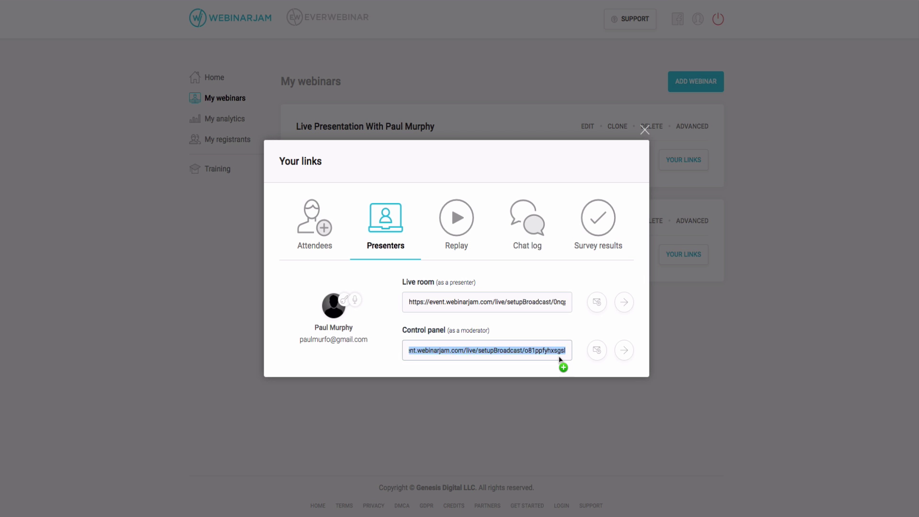
{"action": "left_click_drag", "start_coordinate": [559, 355], "coordinate": [566, 312]}
{"action": "right_click", "coordinate": [520, 307]}
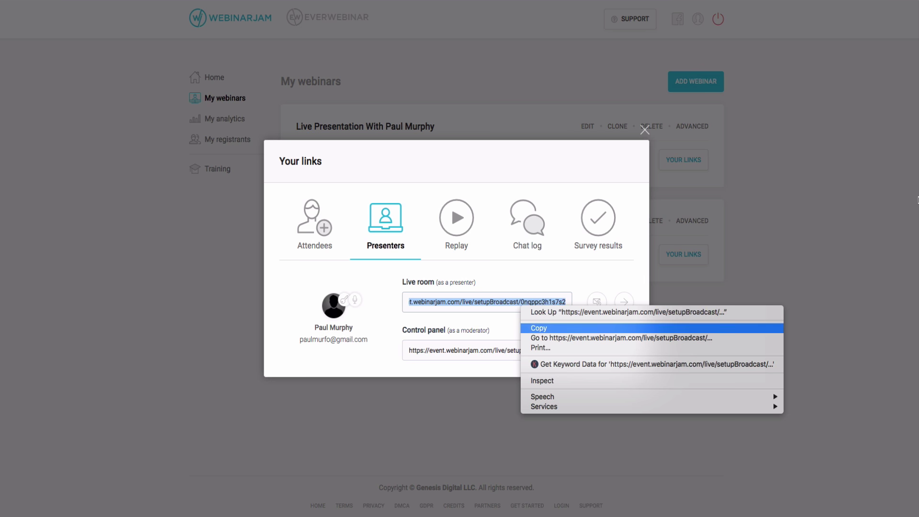
{"action": "left_click", "coordinate": [536, 329]}
{"action": "key", "text": "ctrl+t"}
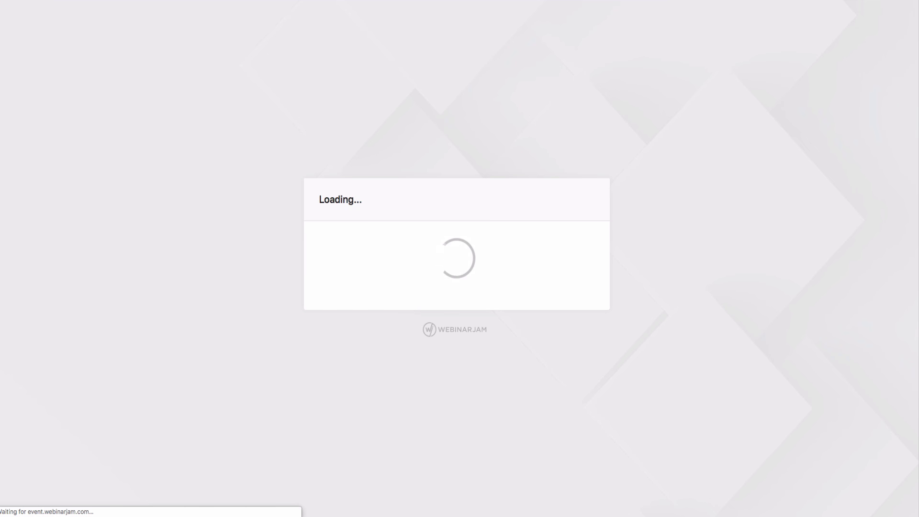
Test the signal with the HD Pro Webcam C920 and Default - Yeti Stereo Microphone, approve it, and enter the live room.
{"action": "left_click", "coordinate": [571, 121]}
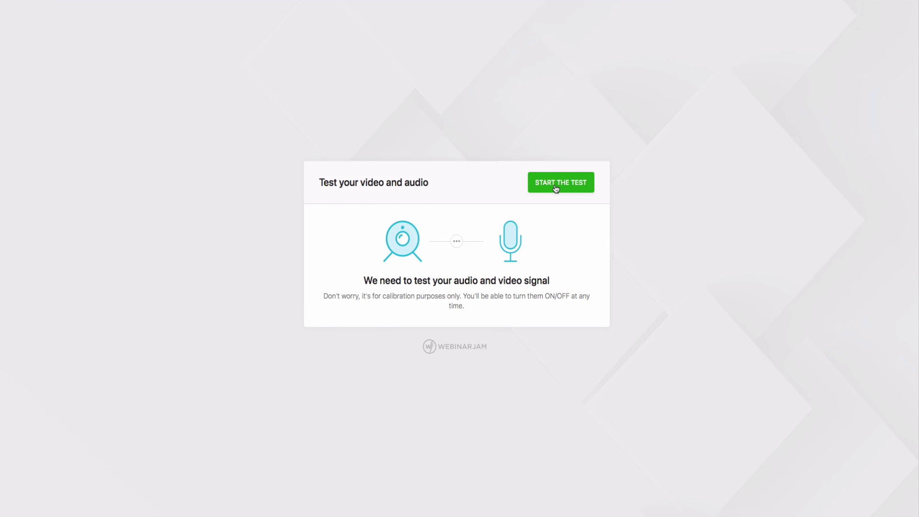
{"action": "left_click", "coordinate": [556, 188]}
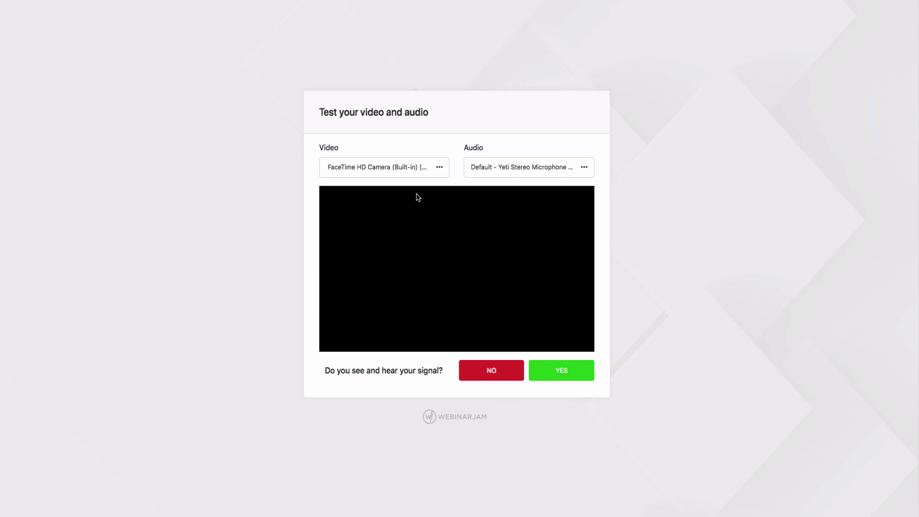
{"action": "left_click", "coordinate": [413, 168]}
{"action": "left_click", "coordinate": [398, 213]}
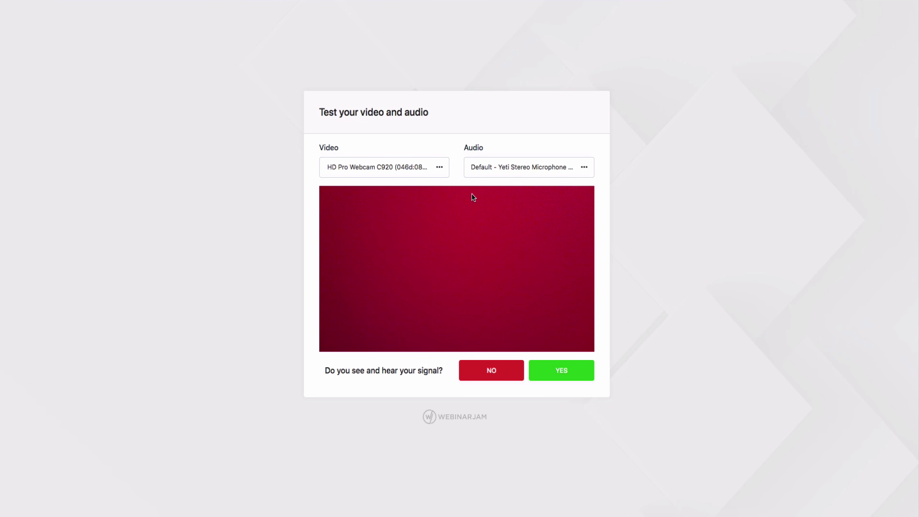
{"action": "left_click", "coordinate": [543, 168]}
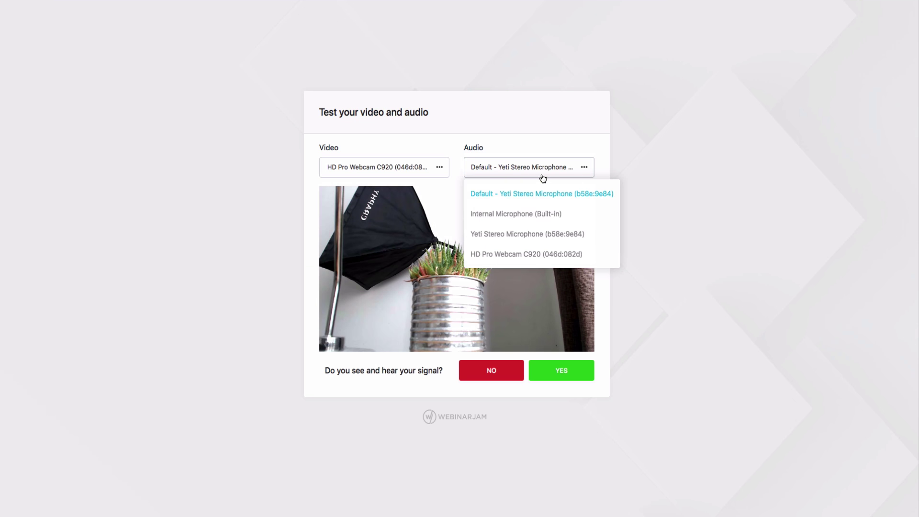
{"action": "left_click", "coordinate": [521, 193]}
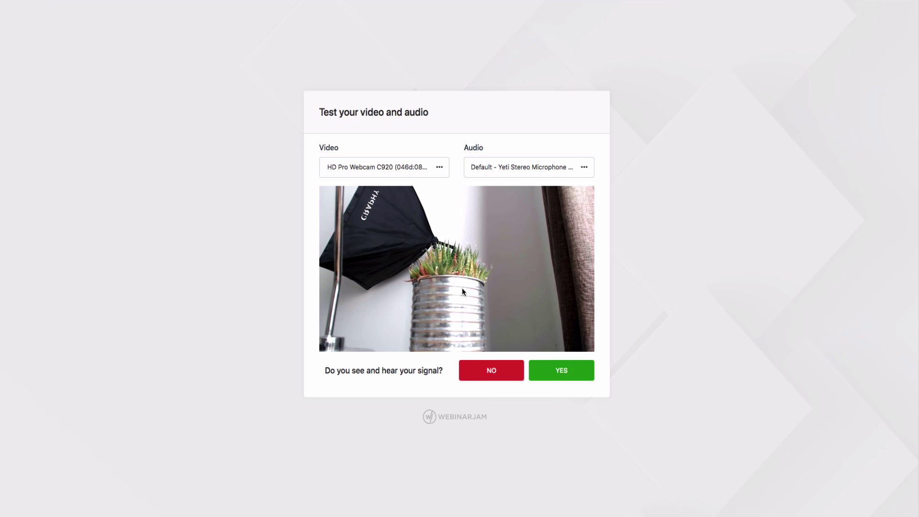
{"action": "left_click", "coordinate": [559, 370]}
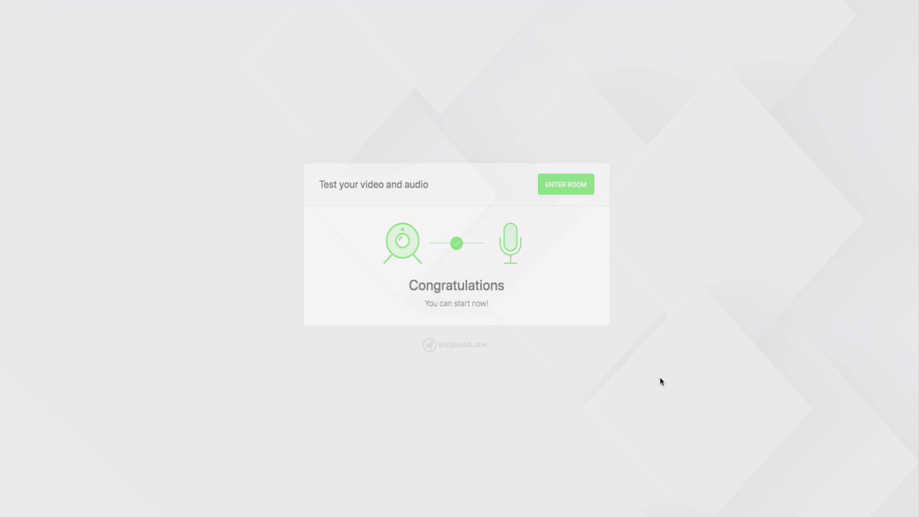
{"action": "left_click", "coordinate": [587, 197]}
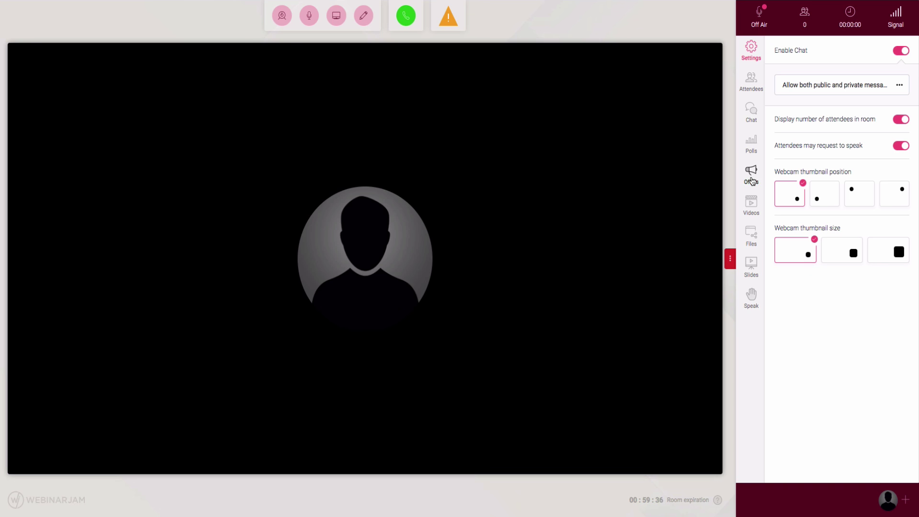
Examine the live room's offers, videos, polls, files and slides, including the Enrol In Course offer.
{"action": "left_click", "coordinate": [751, 176]}
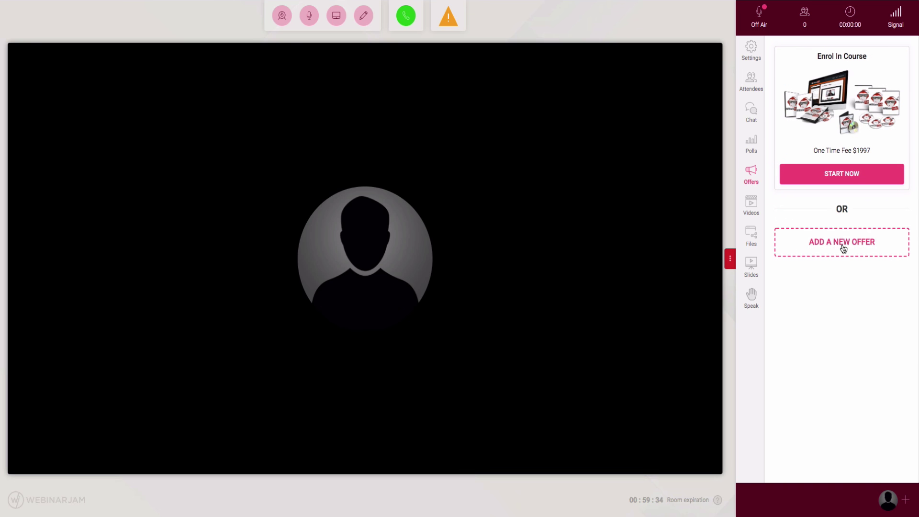
{"action": "left_click", "coordinate": [751, 205]}
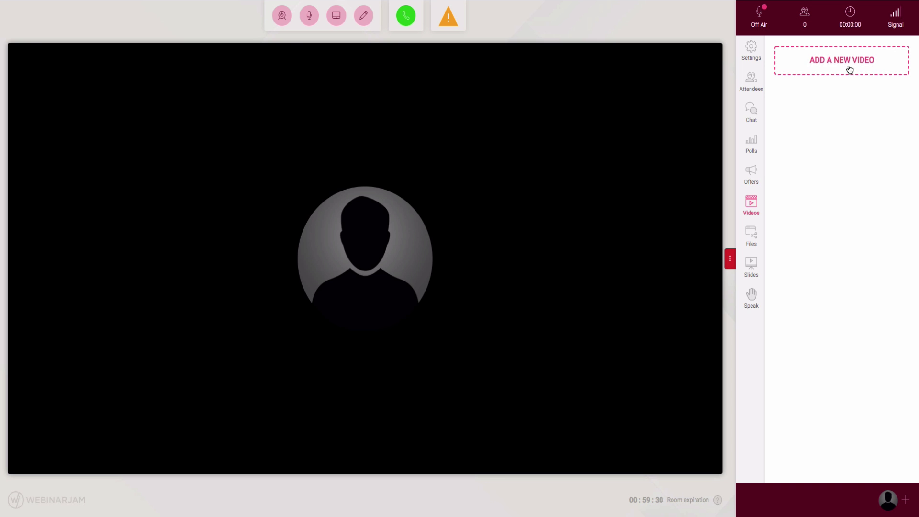
{"action": "left_click", "coordinate": [751, 144]}
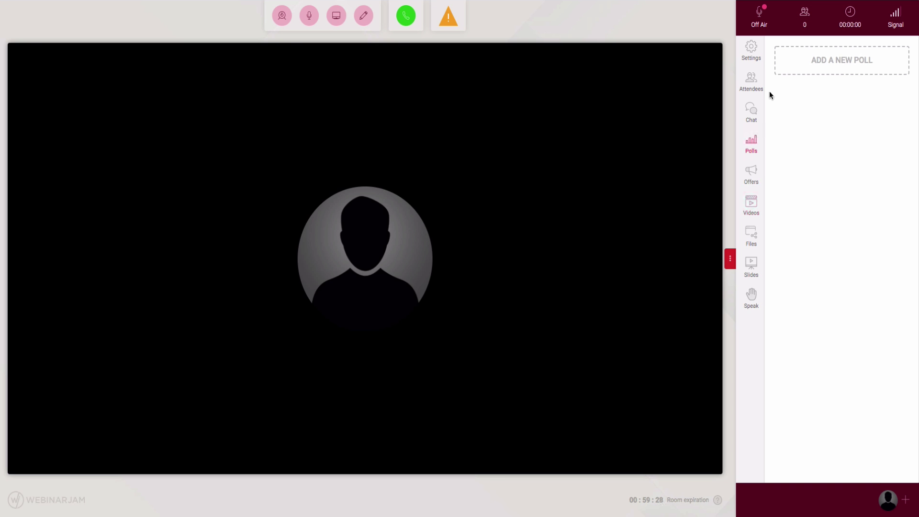
{"action": "left_click", "coordinate": [756, 174]}
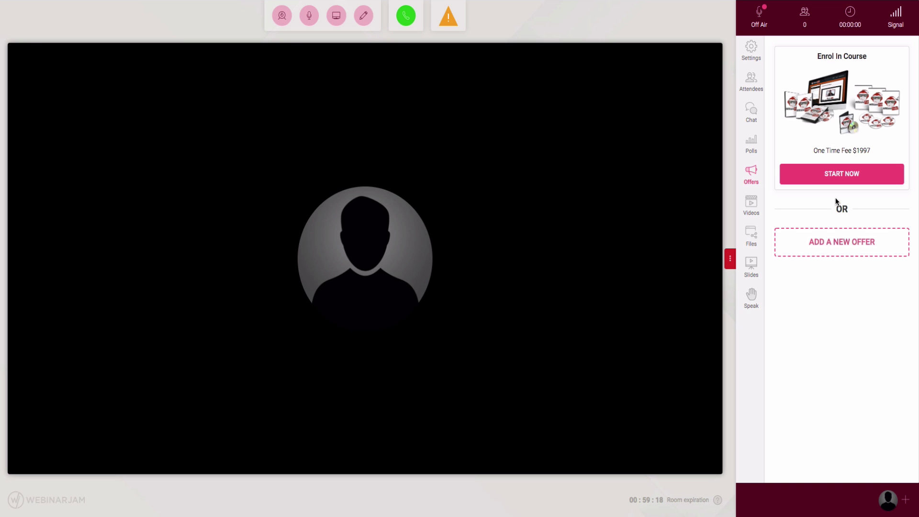
{"action": "mouse_move", "coordinate": [839, 171]}
{"action": "left_click", "coordinate": [750, 239]}
{"action": "left_click", "coordinate": [752, 205]}
{"action": "left_click", "coordinate": [755, 264]}
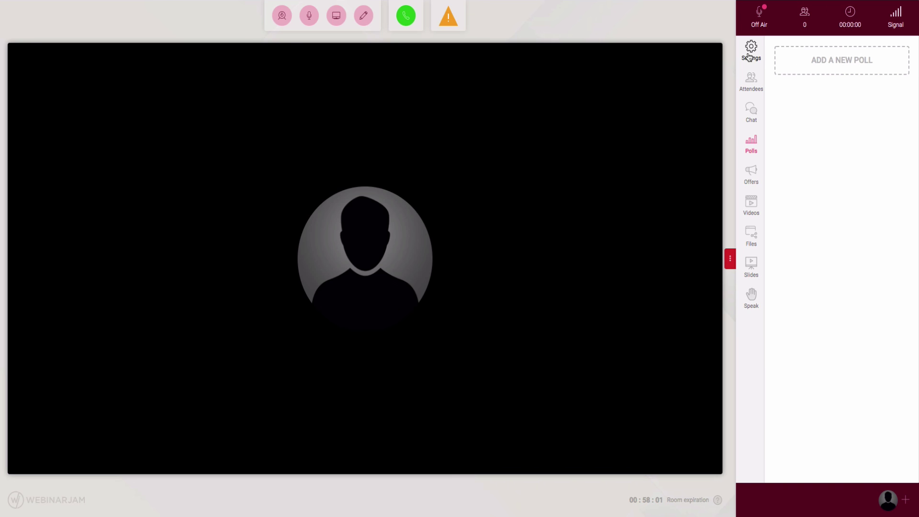
Toggle the live room chat off and on, and try the private and the combined public and private message modes.
{"action": "left_click", "coordinate": [751, 50]}
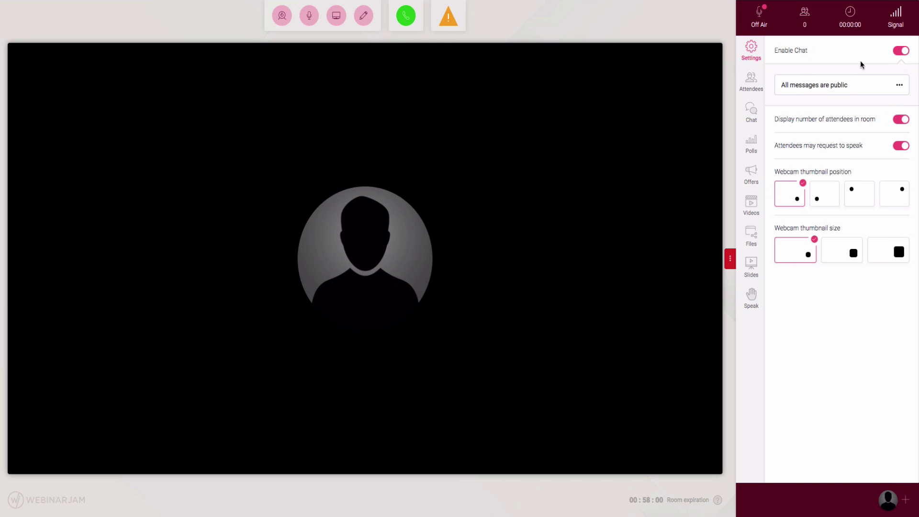
{"action": "left_click", "coordinate": [902, 52]}
{"action": "left_click", "coordinate": [902, 52]}
{"action": "left_click", "coordinate": [896, 85]}
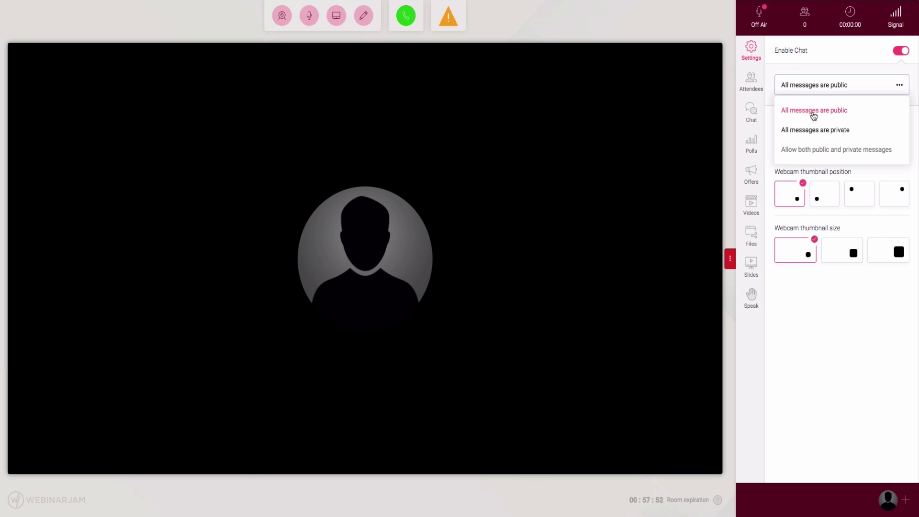
{"action": "left_click", "coordinate": [818, 131]}
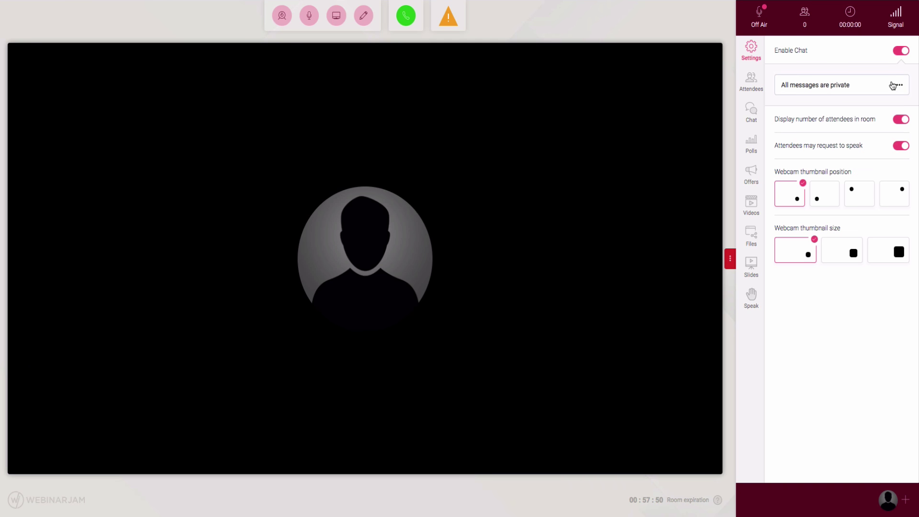
{"action": "left_click", "coordinate": [895, 85]}
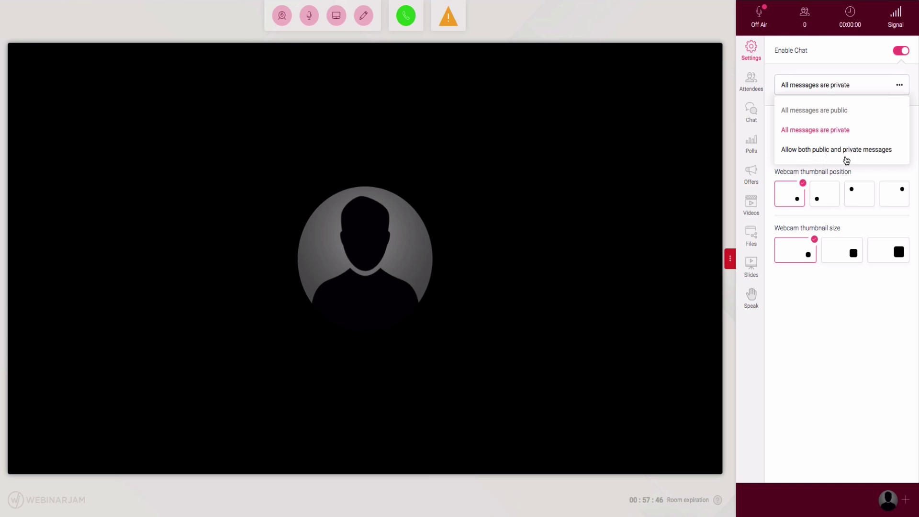
{"action": "left_click", "coordinate": [830, 150]}
Set the live room chat to All messages are public, trying All messages are private before returning to the public mode.
{"action": "left_click", "coordinate": [855, 92]}
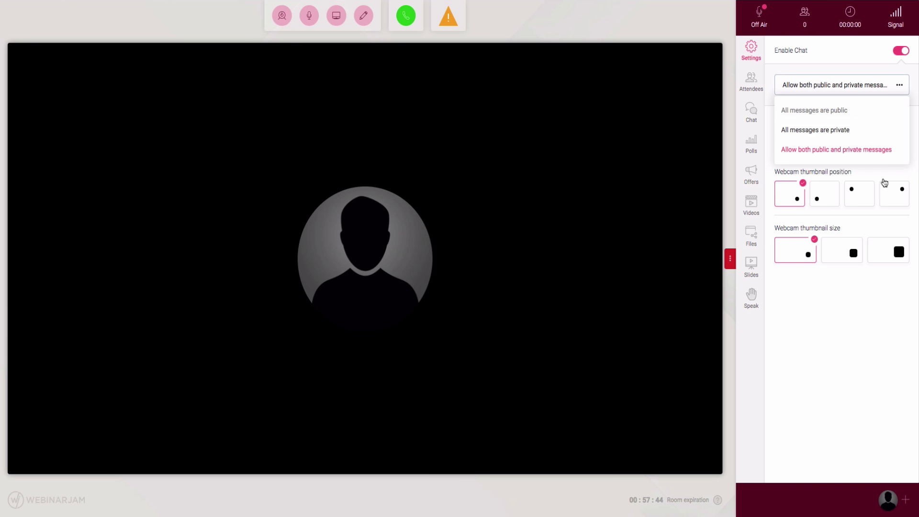
{"action": "left_click", "coordinate": [828, 110]}
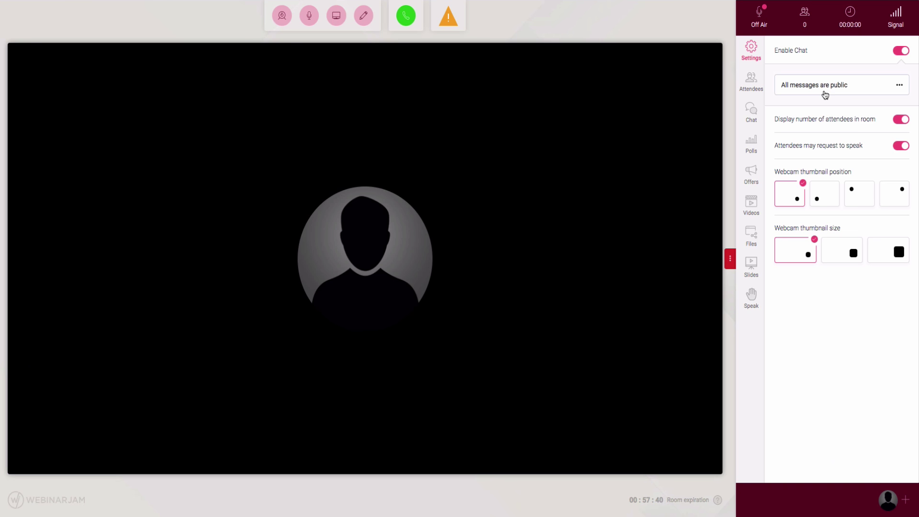
{"action": "left_click", "coordinate": [826, 95]}
{"action": "left_click", "coordinate": [813, 129]}
{"action": "left_click", "coordinate": [861, 87]}
{"action": "left_click", "coordinate": [838, 130]}
{"action": "left_click", "coordinate": [871, 93]}
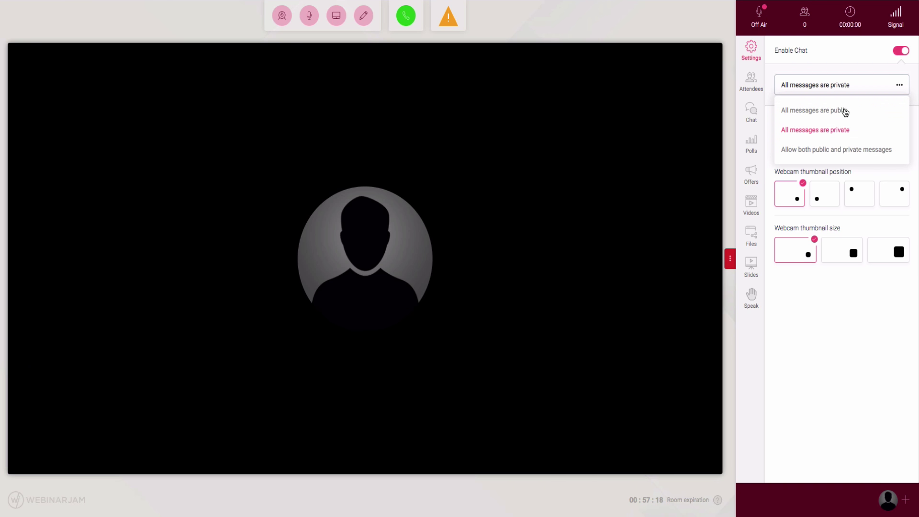
{"action": "left_click", "coordinate": [846, 111]}
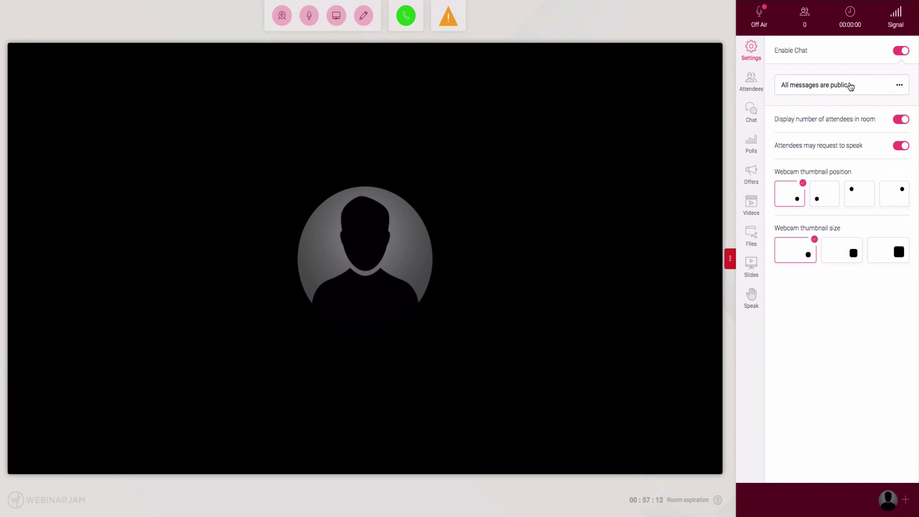
Set the live room chat mode to Allow both public and private messages.
{"action": "left_click", "coordinate": [852, 90]}
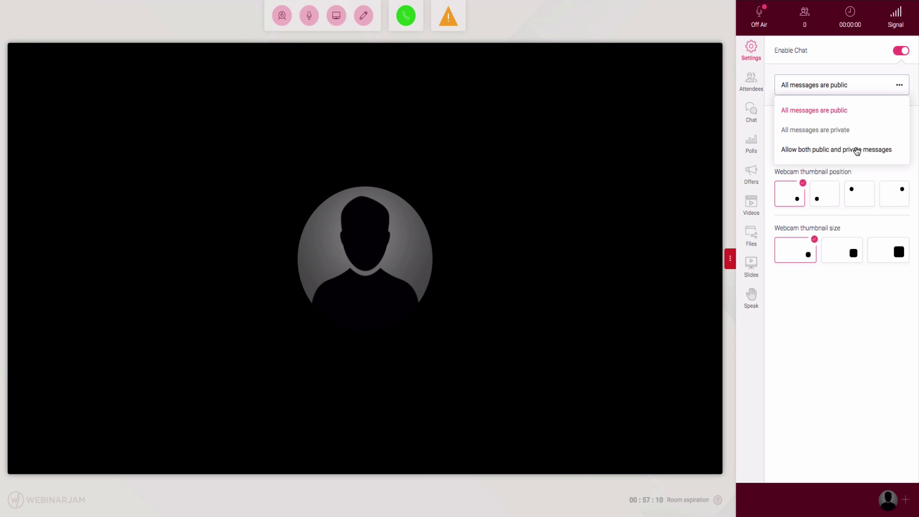
{"action": "left_click", "coordinate": [857, 150]}
{"action": "left_click", "coordinate": [856, 85]}
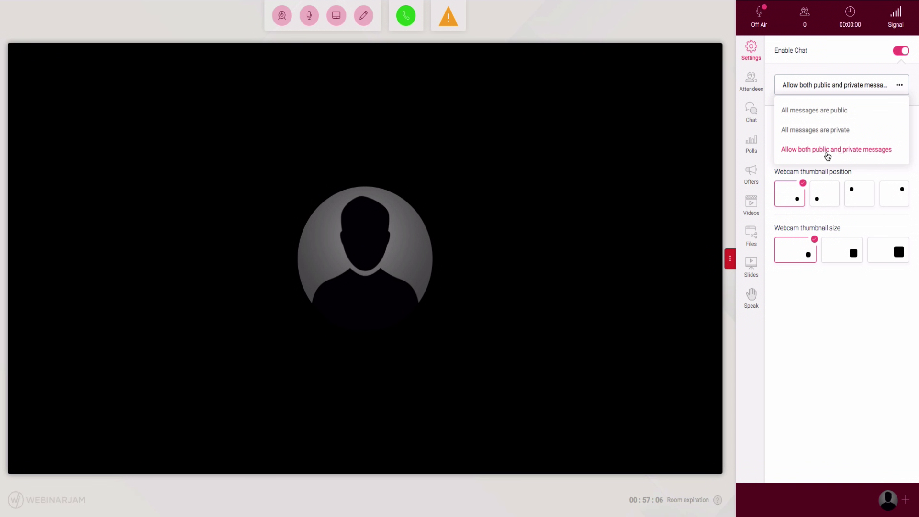
{"action": "left_click", "coordinate": [853, 92]}
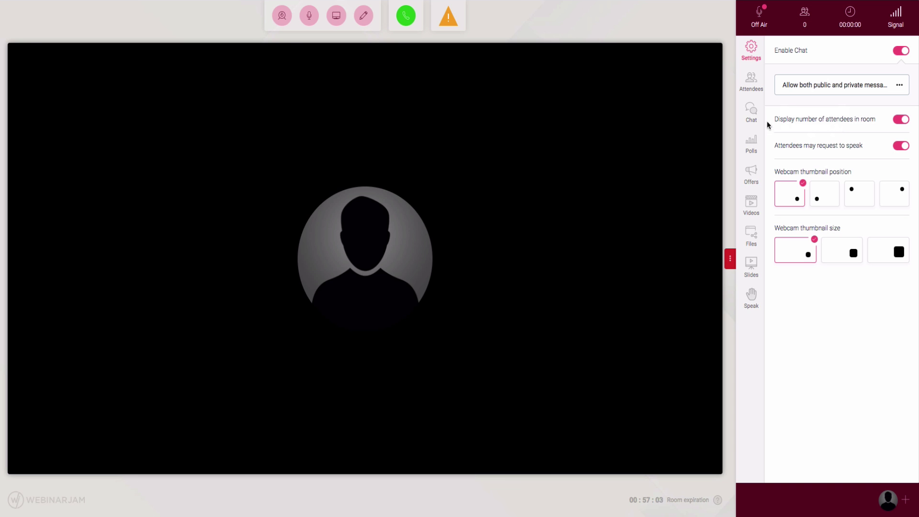
Try the settings for displaying the number of attendees in the room and letting attendees request to speak, leaving both enabled.
{"action": "left_click", "coordinate": [898, 121]}
{"action": "left_click", "coordinate": [902, 119]}
{"action": "left_click", "coordinate": [905, 120]}
{"action": "left_click", "coordinate": [907, 120]}
{"action": "left_click", "coordinate": [900, 148]}
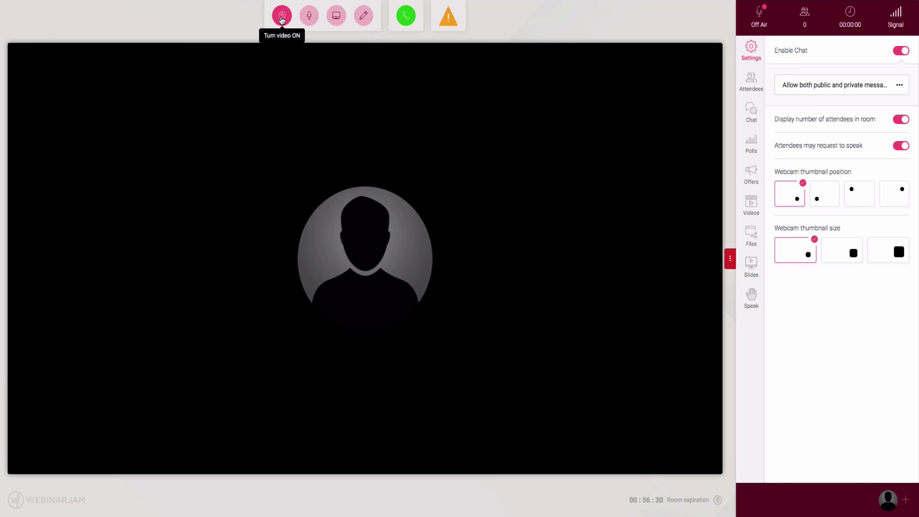
Turn on the presenter's video and audio, and share the Affiliate Tube Success Chrome tab in the live room.
{"action": "left_click", "coordinate": [282, 20]}
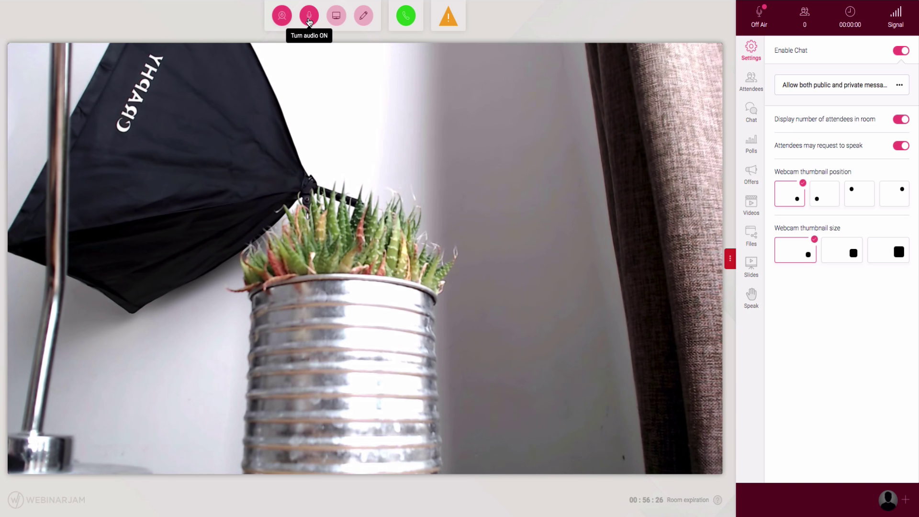
{"action": "left_click", "coordinate": [314, 22]}
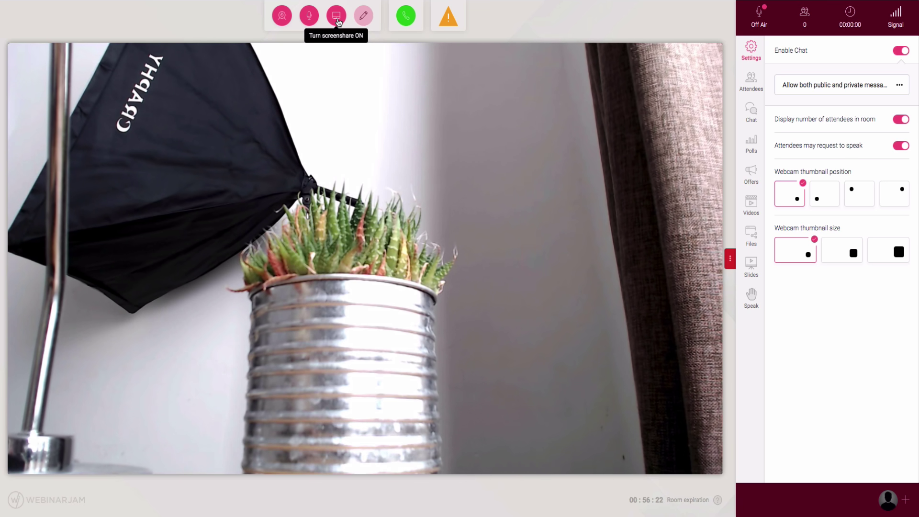
{"action": "left_click", "coordinate": [336, 19]}
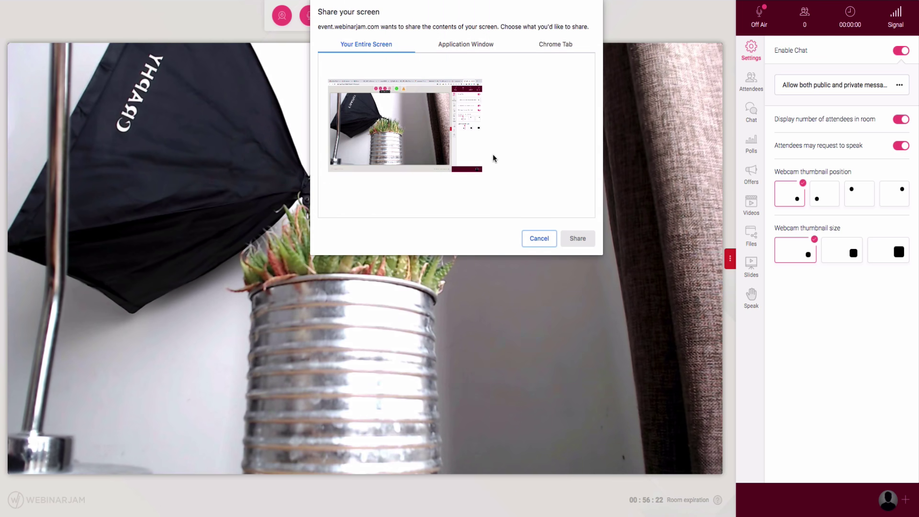
{"action": "left_click", "coordinate": [550, 52]}
{"action": "left_click", "coordinate": [365, 194]}
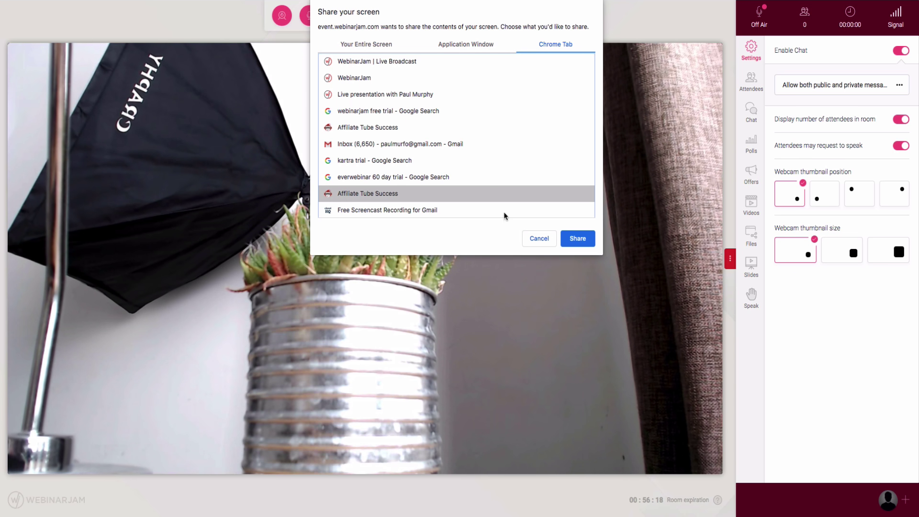
{"action": "left_click", "coordinate": [578, 238]}
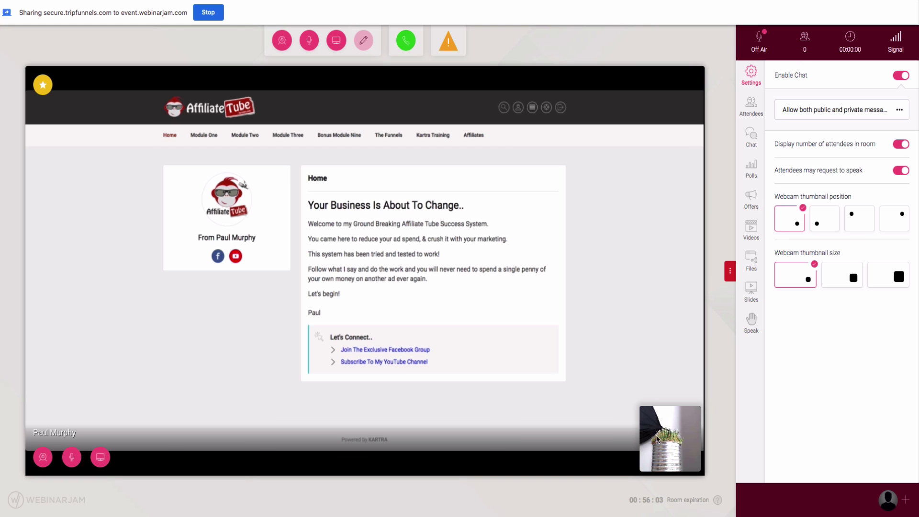
Try the webcam thumbnail in every corner of the shared screen, returning it to the lower-right corner.
{"action": "left_click", "coordinate": [821, 226]}
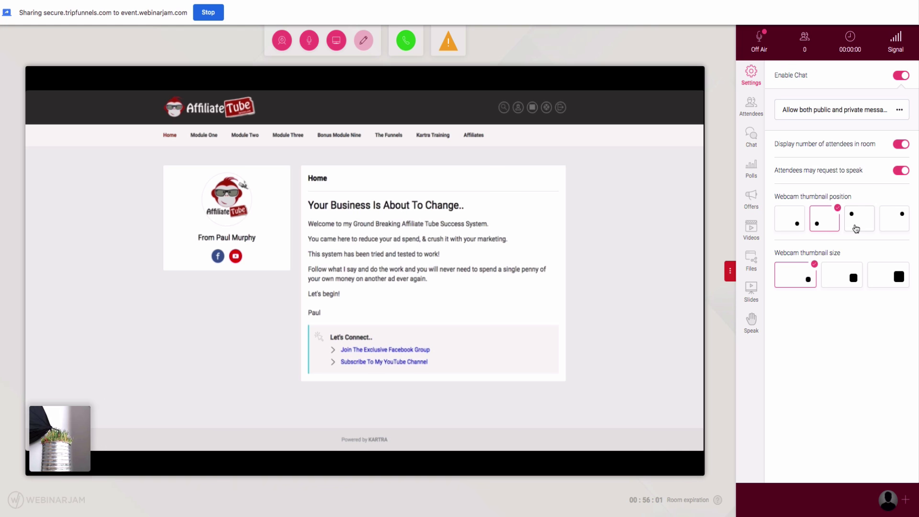
{"action": "left_click", "coordinate": [856, 228]}
{"action": "left_click", "coordinate": [897, 221]}
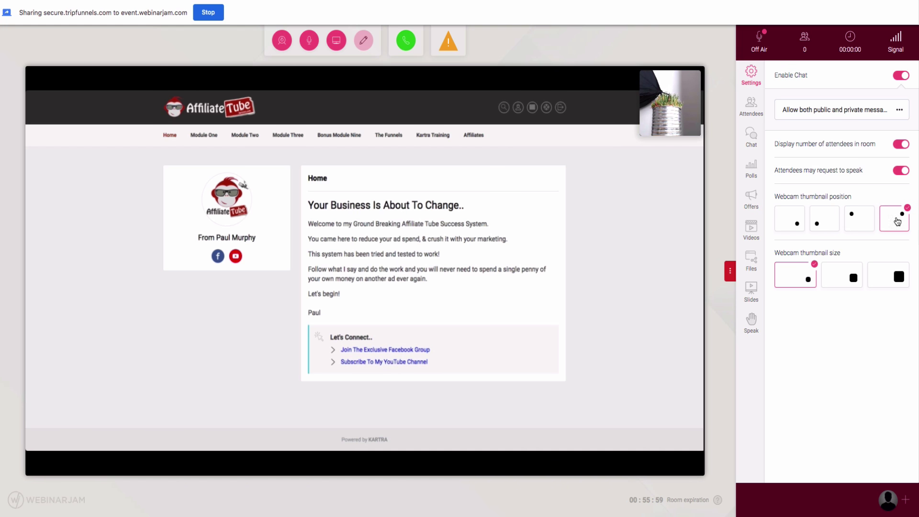
{"action": "left_click", "coordinate": [856, 228]}
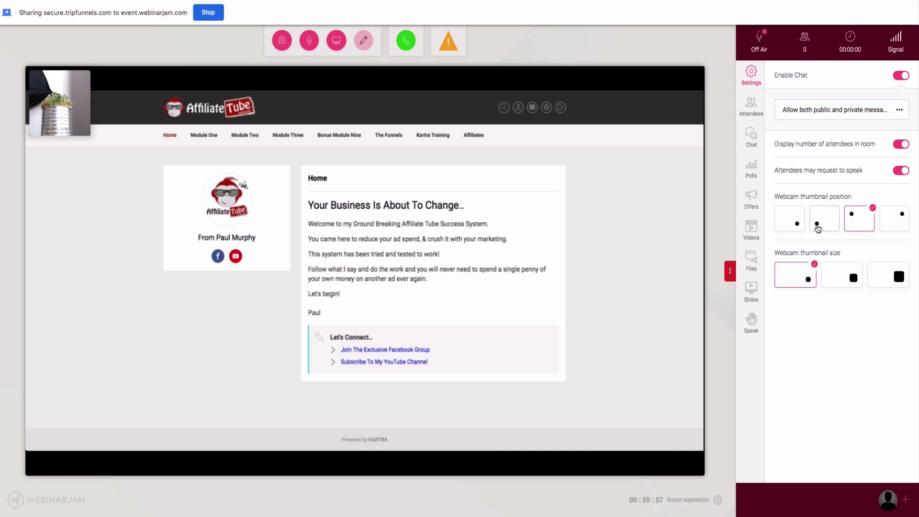
{"action": "left_click", "coordinate": [818, 228]}
{"action": "left_click", "coordinate": [797, 228]}
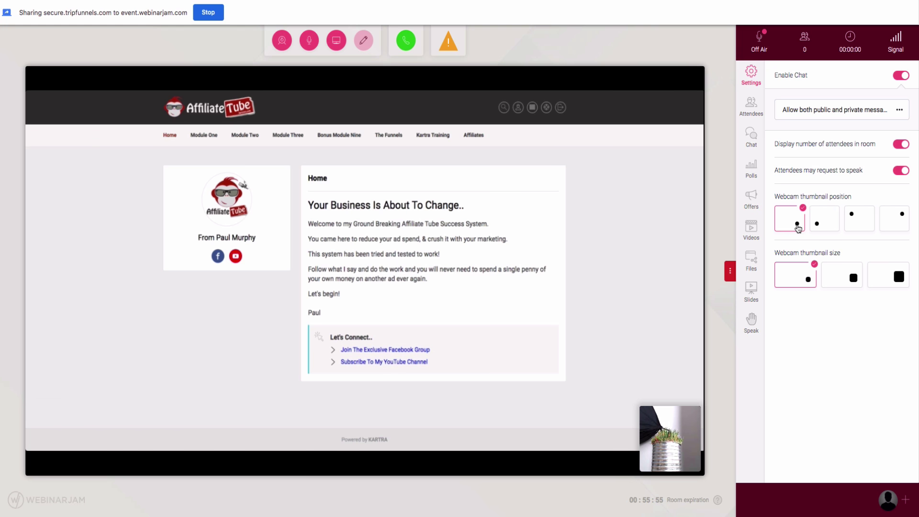
Try the medium, large and small webcam thumbnail sizes, ending on the medium one.
{"action": "left_click", "coordinate": [847, 279]}
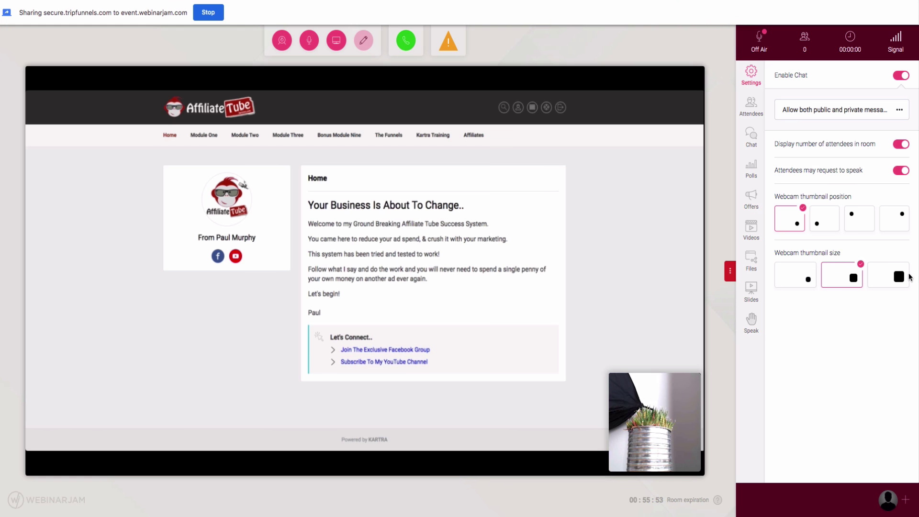
{"action": "left_click", "coordinate": [898, 278]}
{"action": "left_click", "coordinate": [851, 279]}
{"action": "left_click", "coordinate": [798, 280]}
{"action": "left_click", "coordinate": [843, 277]}
Place the webcam thumbnail in the upper-right corner of the shared screen and set it to the smallest size.
{"action": "left_click", "coordinate": [885, 220]}
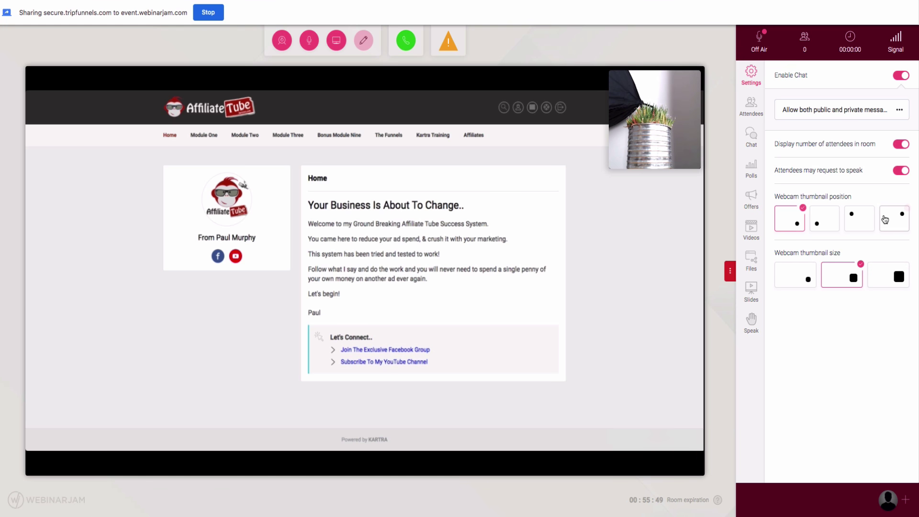
{"action": "left_click", "coordinate": [865, 224]}
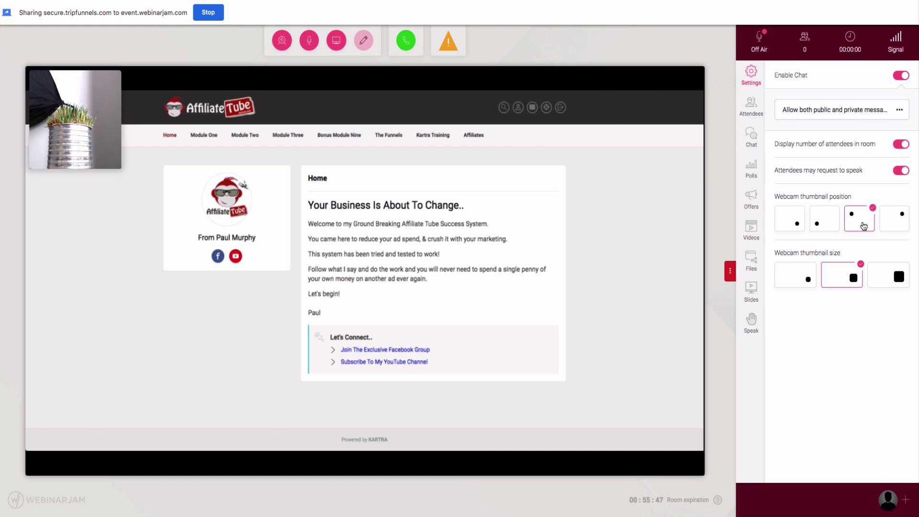
{"action": "left_click", "coordinate": [892, 224]}
{"action": "left_click", "coordinate": [804, 277]}
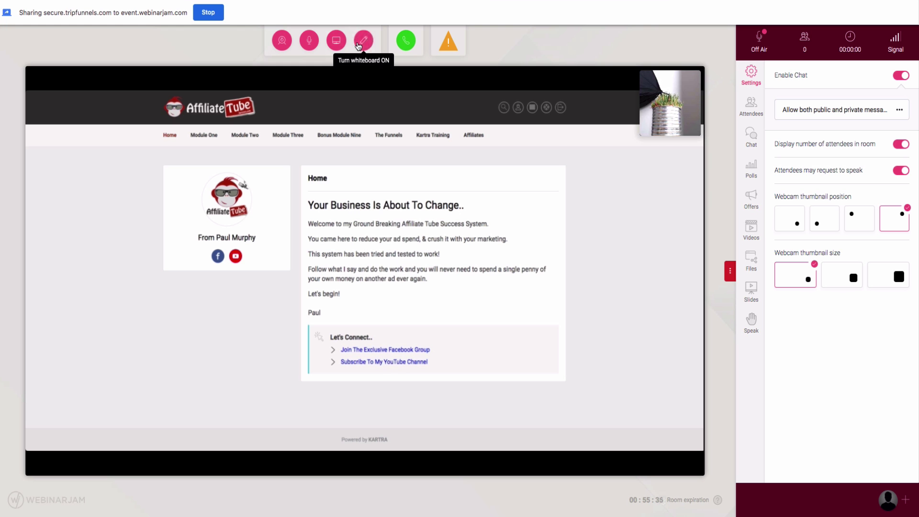
Copy the moderator's control panel link from the webinar's presenter links and open it in a new browser tab.
{"action": "left_click", "coordinate": [360, 47]}
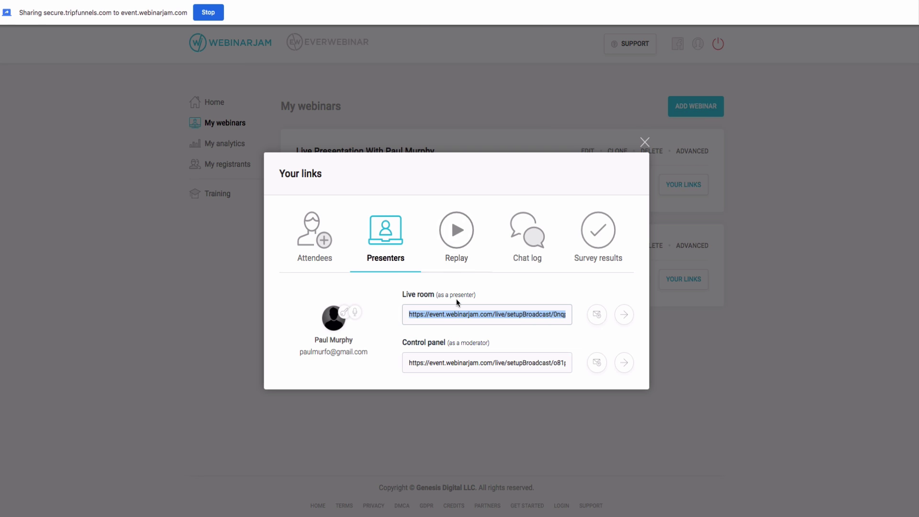
{"action": "left_click_drag", "start_coordinate": [410, 363], "coordinate": [570, 372]}
{"action": "right_click", "coordinate": [530, 366]}
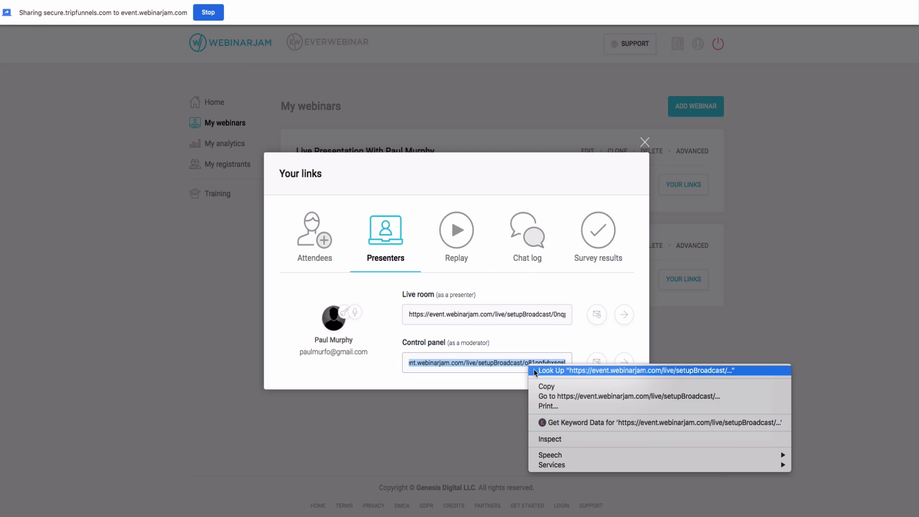
{"action": "left_click", "coordinate": [548, 388]}
{"action": "key", "text": "ctrl+t"}
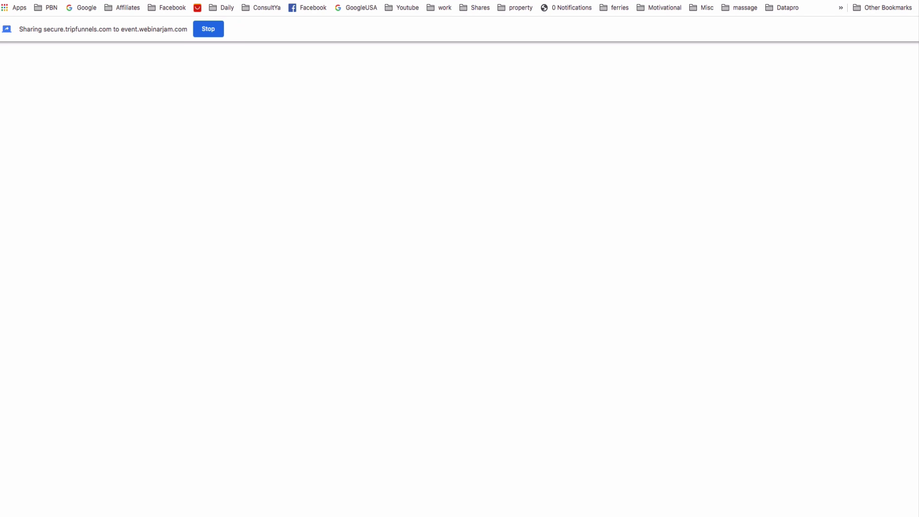
{"action": "key", "text": "ctrl+v"}
{"action": "key", "text": "Return"}
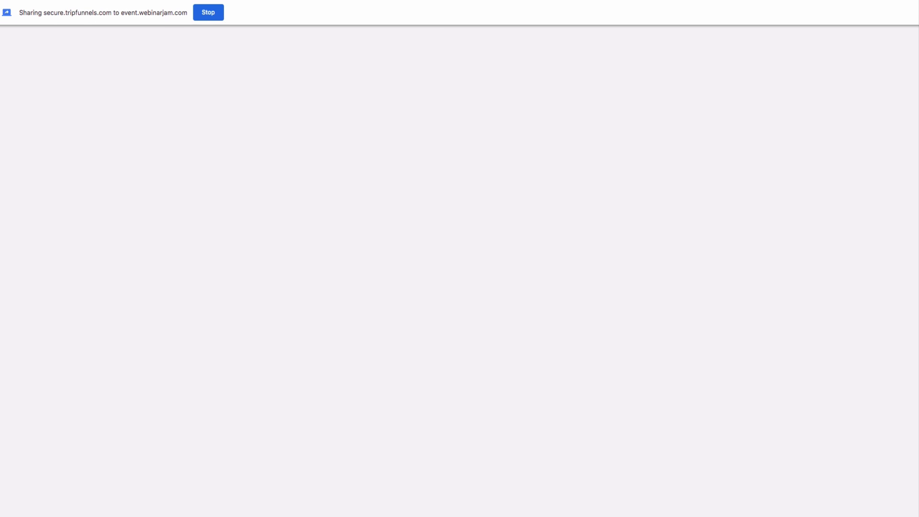
Examine the control panel's polls, offers, videos, files and slides, along with its attendance and sales statistics.
{"action": "scroll", "coordinate": [425, 169], "scroll_direction": "down", "scroll_amount": 2}
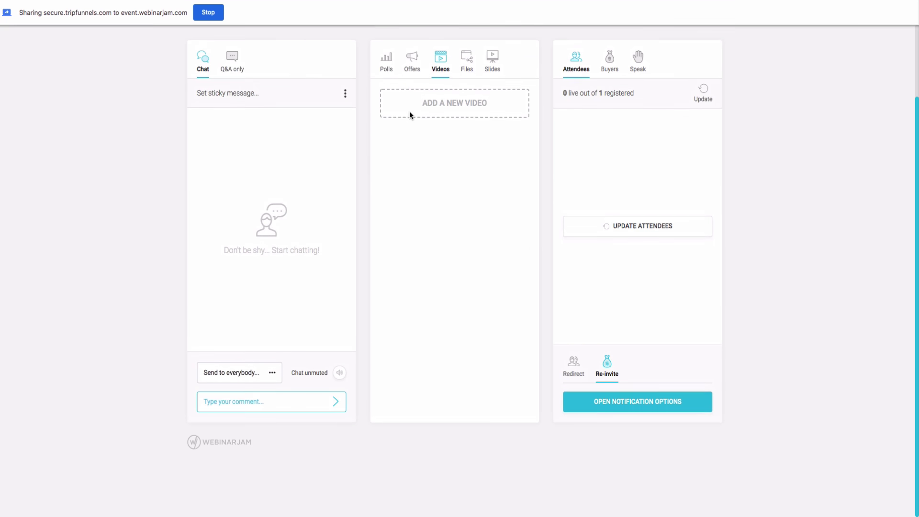
{"action": "left_click", "coordinate": [388, 67]}
{"action": "left_click", "coordinate": [414, 67]}
{"action": "left_click", "coordinate": [441, 70]}
{"action": "left_click", "coordinate": [468, 67]}
{"action": "left_click", "coordinate": [491, 70]}
{"action": "scroll", "coordinate": [486, 124], "scroll_direction": "up", "scroll_amount": 2}
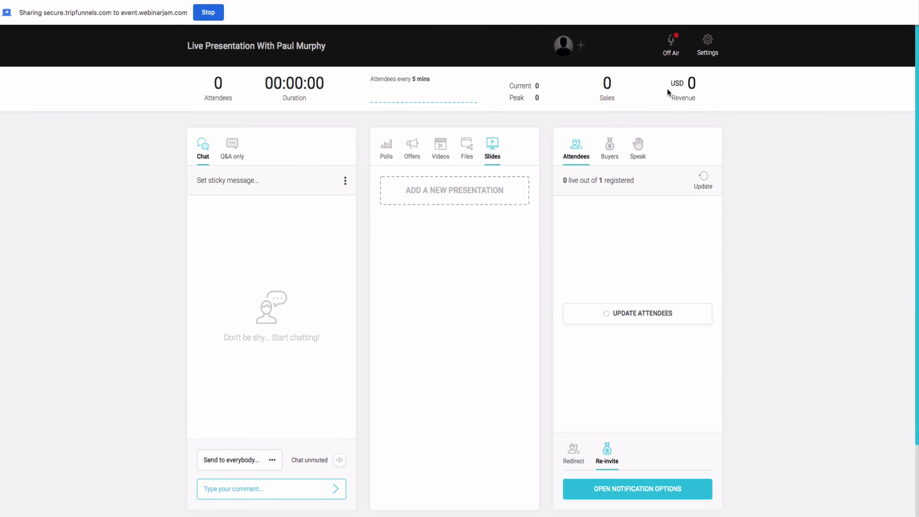
{"action": "scroll", "coordinate": [349, 219], "scroll_direction": "down", "scroll_amount": 2}
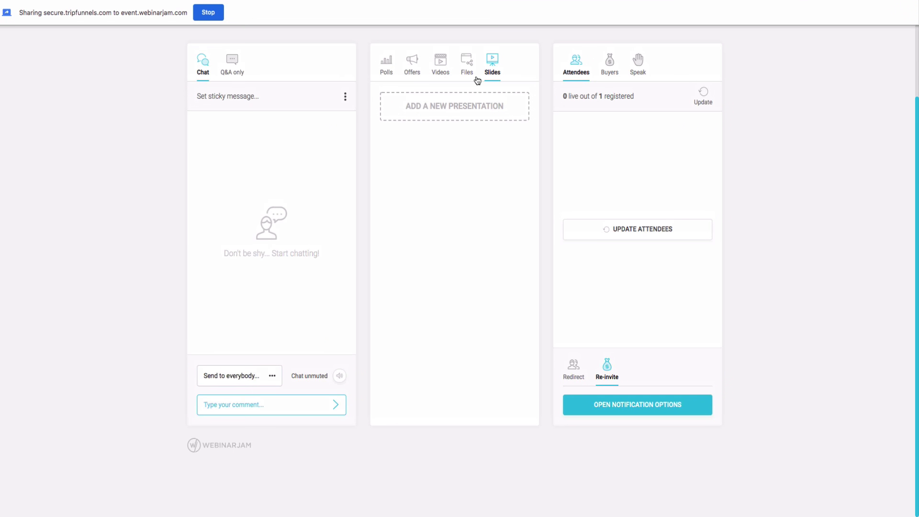
Examine the control panel's buyers, speak requests and attendees.
{"action": "left_click", "coordinate": [611, 62]}
{"action": "left_click", "coordinate": [638, 65]}
{"action": "left_click", "coordinate": [610, 61]}
{"action": "left_click", "coordinate": [578, 67]}
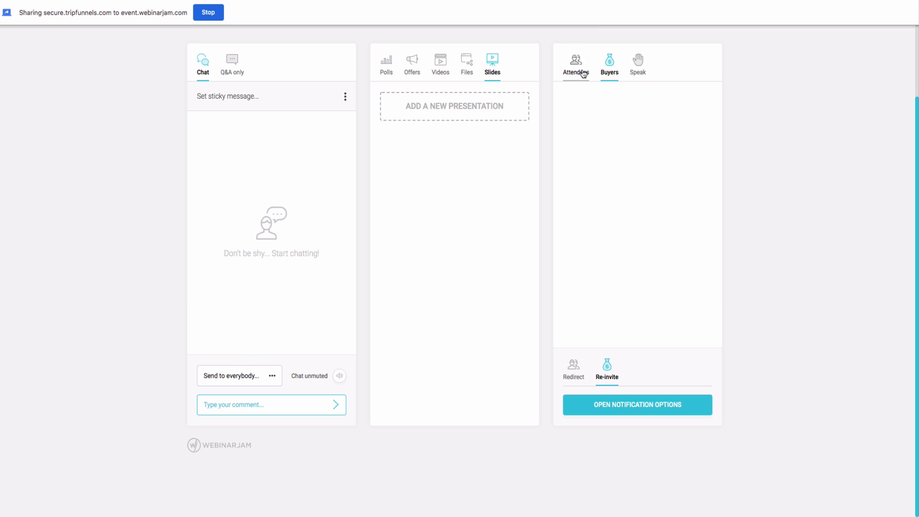
{"action": "scroll", "coordinate": [418, 185], "scroll_direction": "up", "scroll_amount": 2}
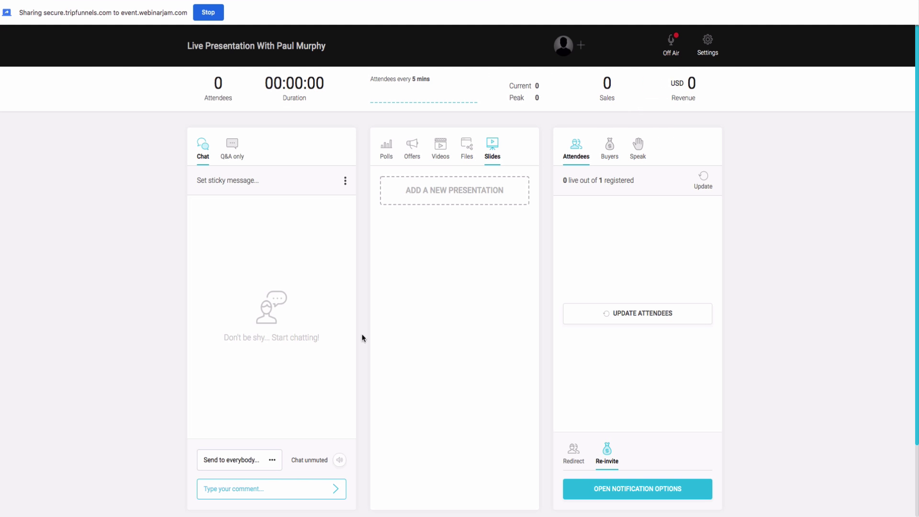
{"action": "scroll", "coordinate": [373, 338], "scroll_direction": "down", "scroll_amount": 3}
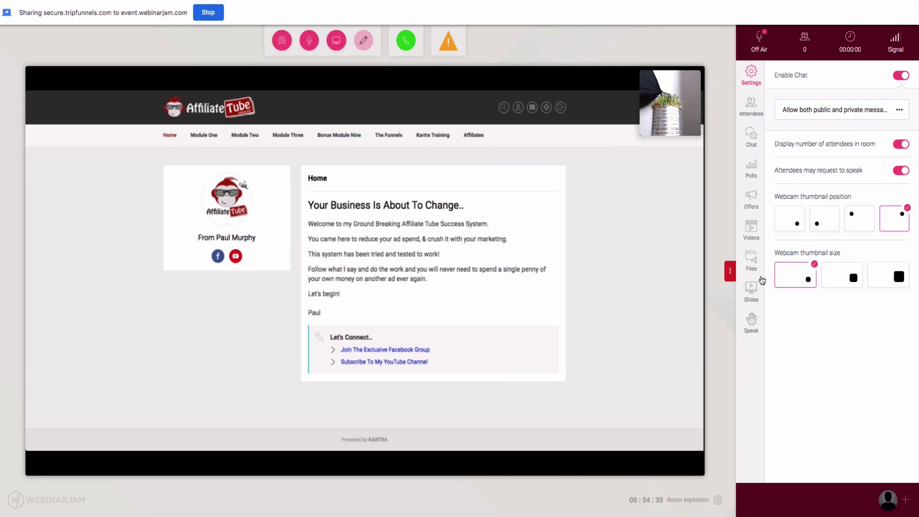
Read the live room's emergency reboot explanation for the panic function and close the prompt.
{"action": "mouse_move", "coordinate": [651, 256]}
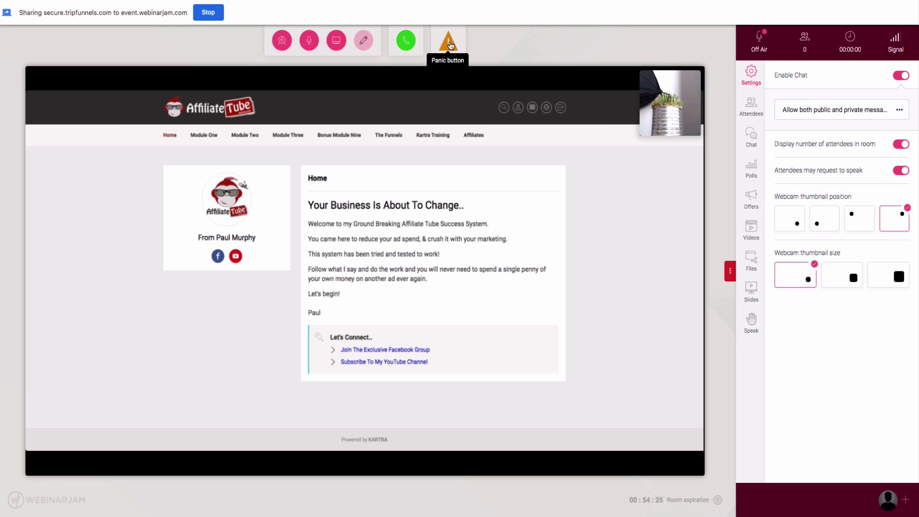
{"action": "left_click", "coordinate": [450, 46]}
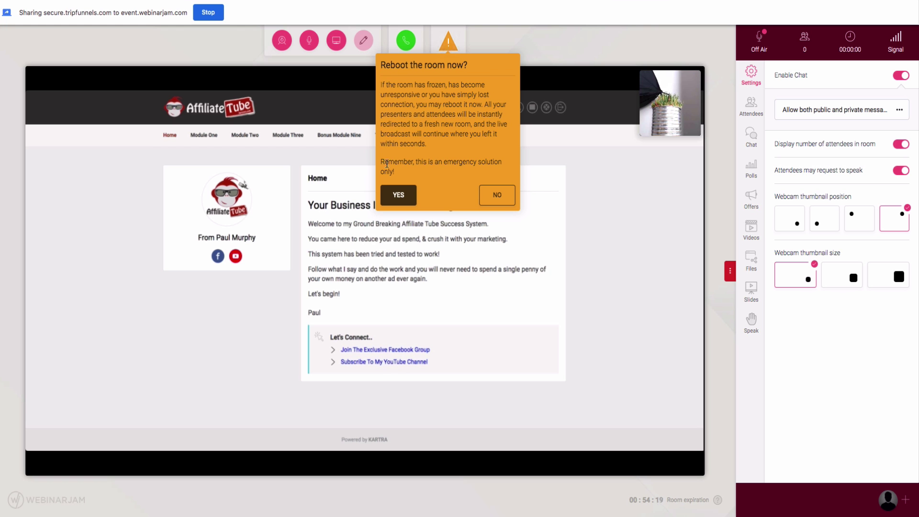
{"action": "left_click_drag", "start_coordinate": [463, 111], "coordinate": [467, 118]}
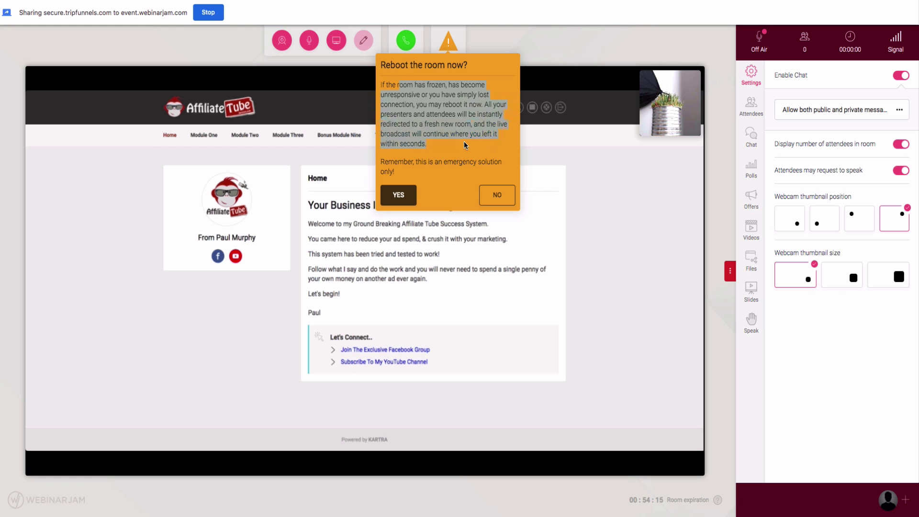
{"action": "left_click", "coordinate": [458, 119]}
{"action": "left_click_drag", "start_coordinate": [461, 104], "coordinate": [458, 135]}
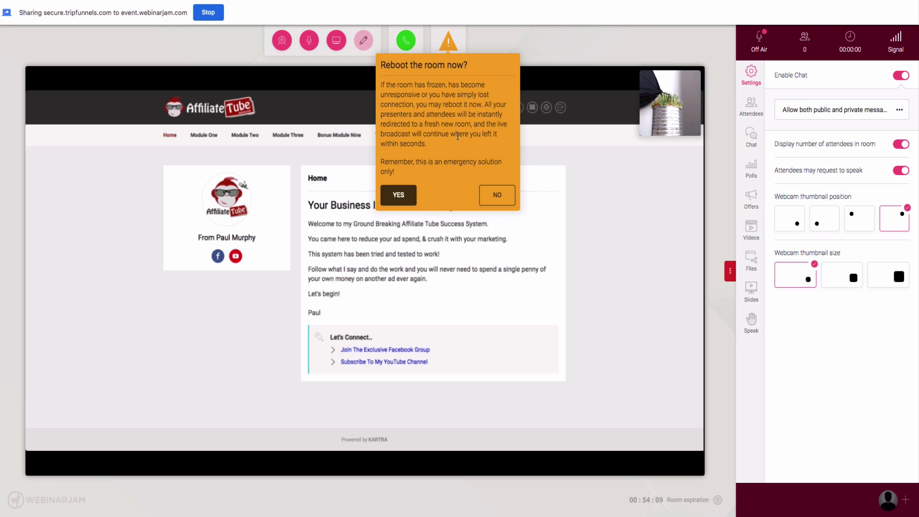
{"action": "left_click_drag", "start_coordinate": [458, 135], "coordinate": [470, 148]}
{"action": "left_click", "coordinate": [468, 154]}
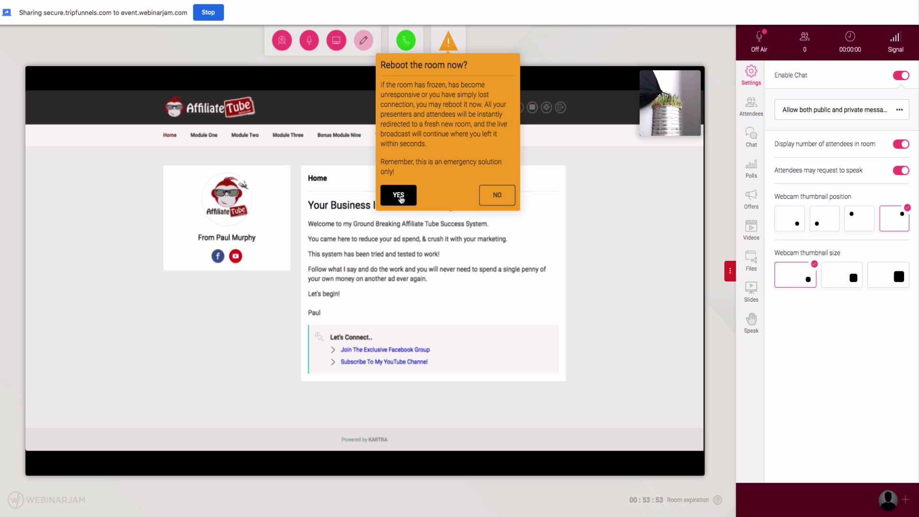
{"action": "left_click", "coordinate": [399, 196]}
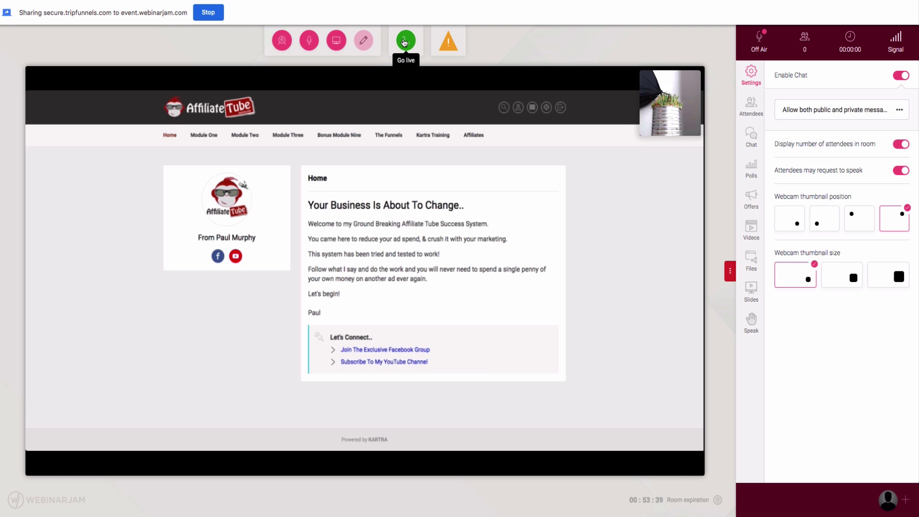
Go live by starting the webinar event and confirming the start.
{"action": "left_click", "coordinate": [405, 42]}
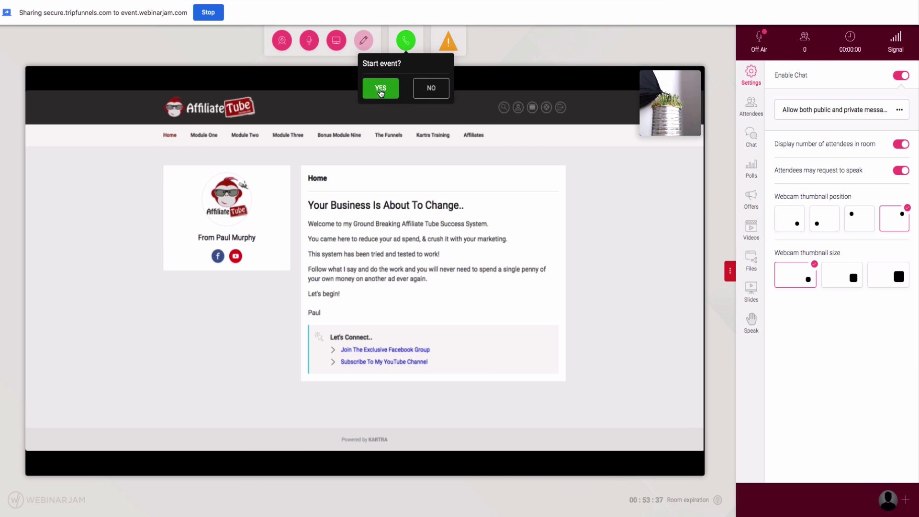
{"action": "left_click", "coordinate": [380, 89]}
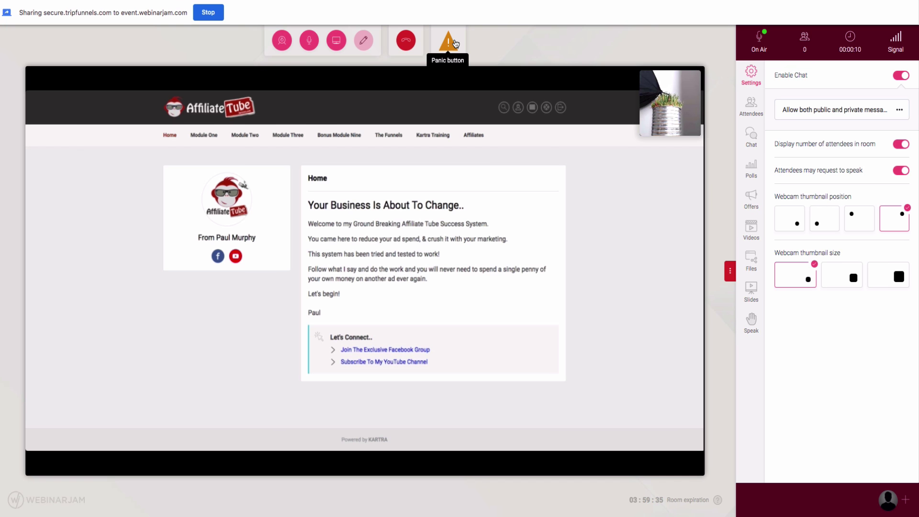
Publish the Enrol In Course offer in the live room.
{"action": "left_click", "coordinate": [751, 201]}
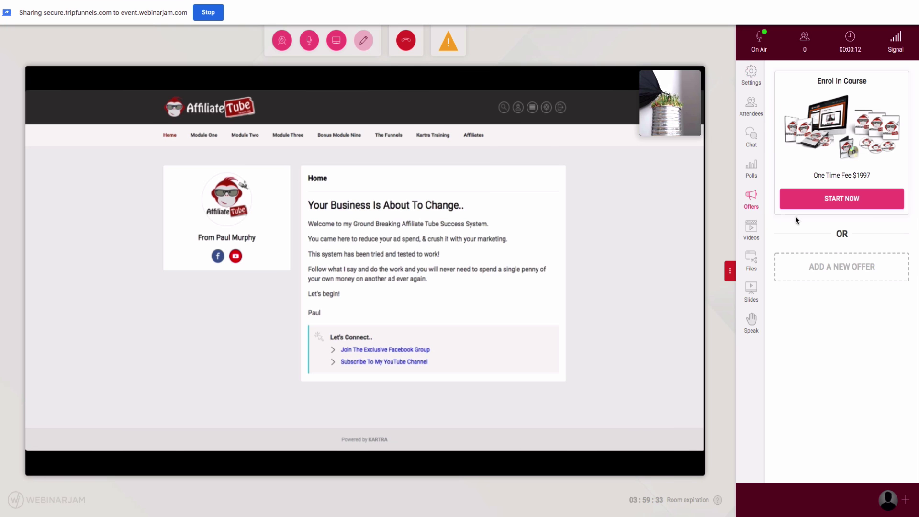
{"action": "left_click", "coordinate": [841, 143]}
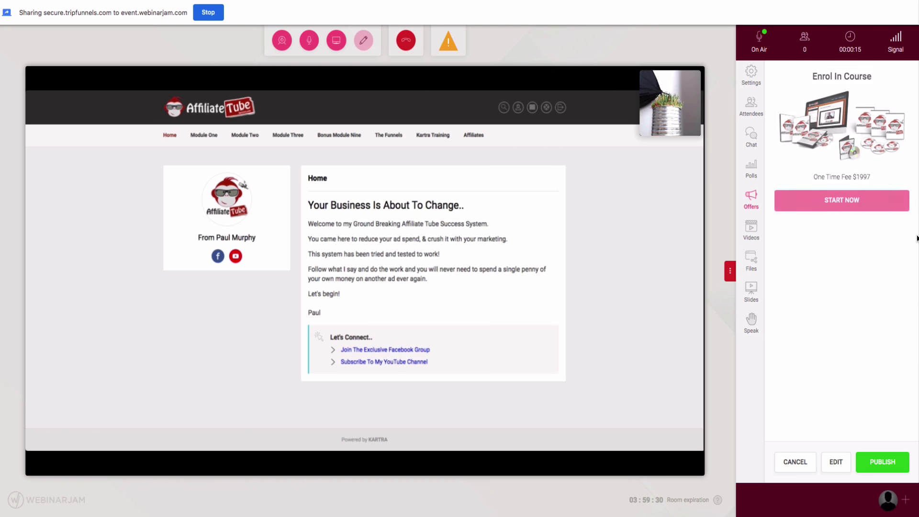
{"action": "left_click", "coordinate": [881, 462]}
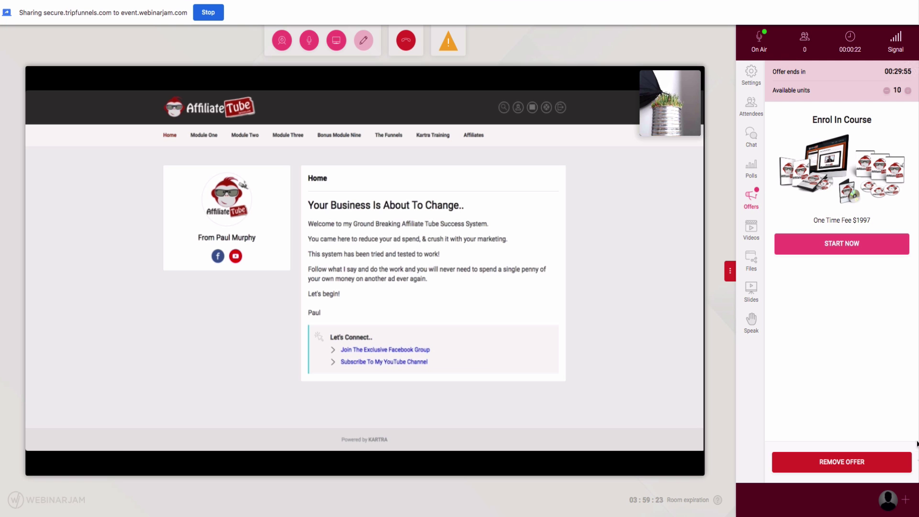
Post the sticky message "Hi Evereyone just getting a drink" in the live room's chat.
{"action": "left_click", "coordinate": [751, 138]}
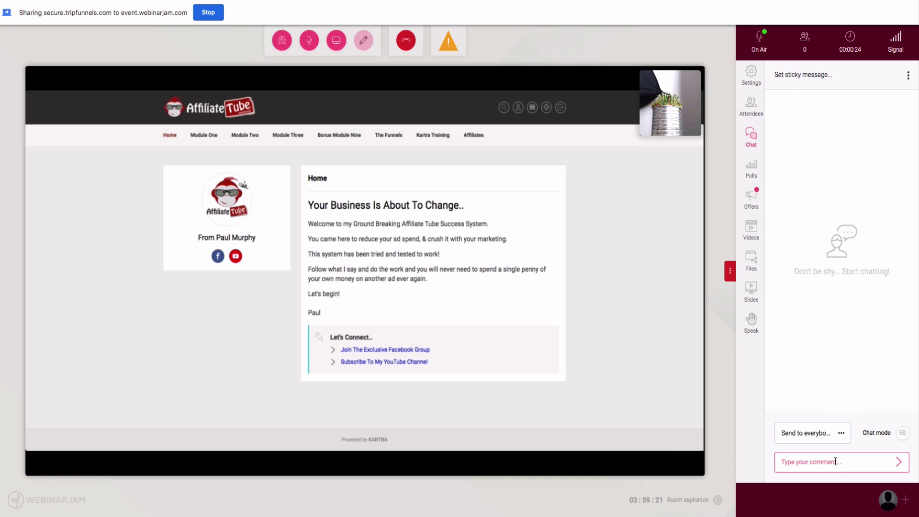
{"action": "left_click", "coordinate": [826, 441]}
{"action": "left_click", "coordinate": [834, 250]}
{"action": "left_click", "coordinate": [909, 76]}
{"action": "left_click", "coordinate": [853, 94]}
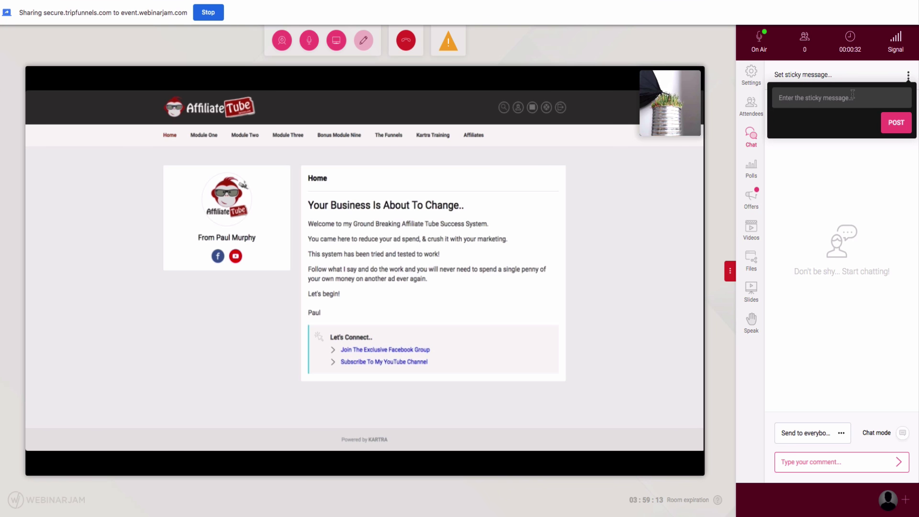
{"action": "type", "text": "Hi Evereyone just getting a drink"}
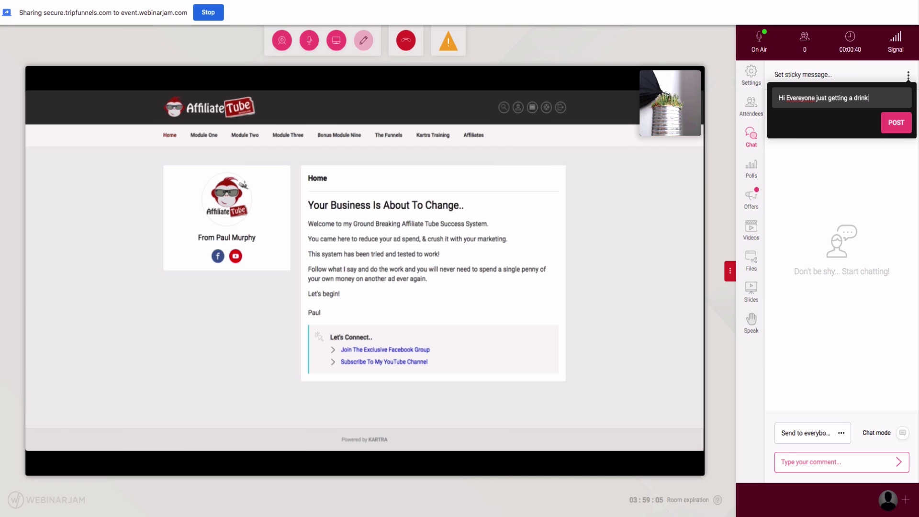
{"action": "left_click", "coordinate": [896, 122]}
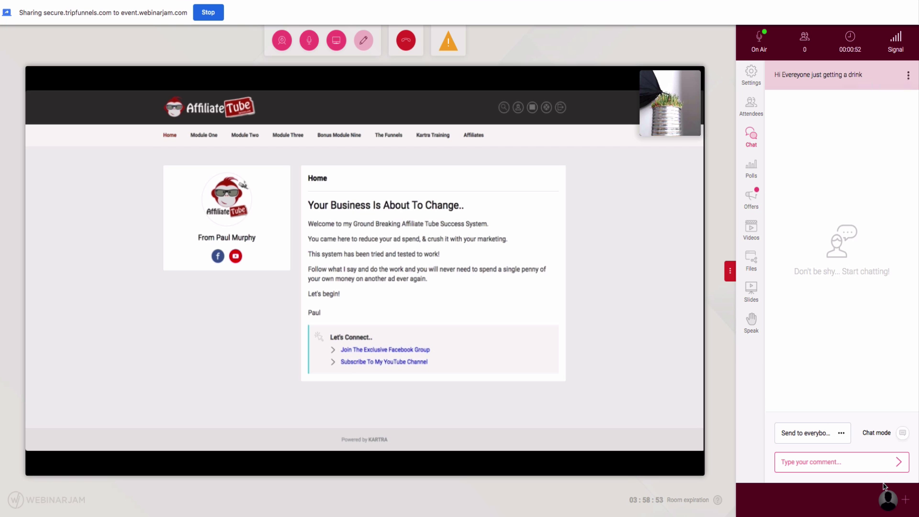
Switch the chat to Q&A mode and check the recipient choices for comments.
{"action": "left_click", "coordinate": [903, 434]}
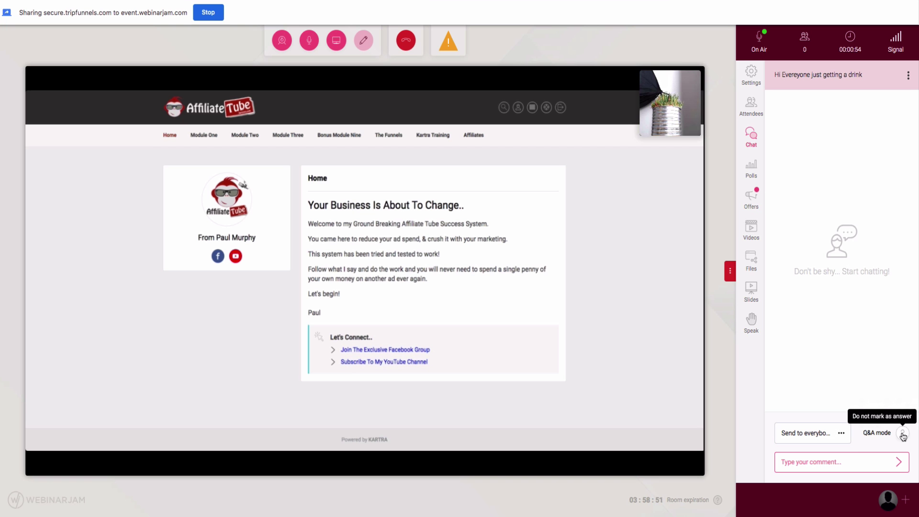
{"action": "left_click", "coordinate": [847, 440]}
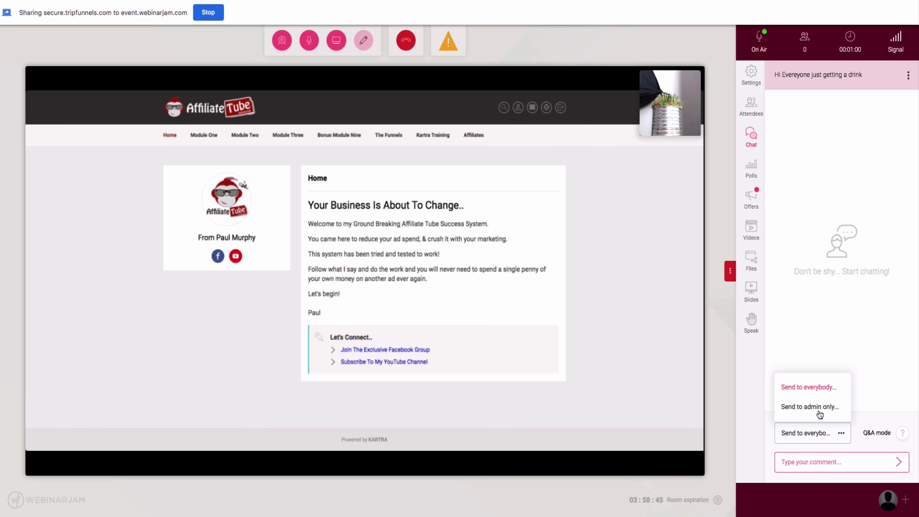
{"action": "left_click", "coordinate": [832, 297]}
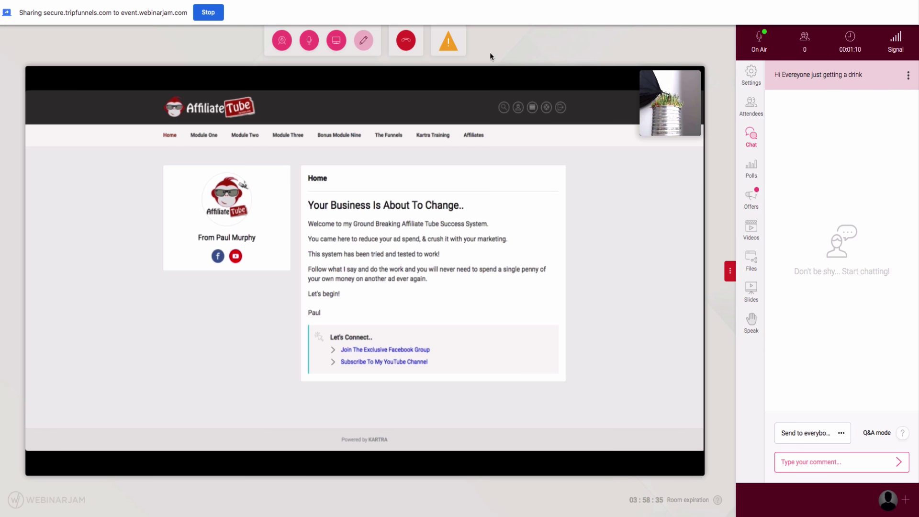
End the live webinar event and confirm ending it.
{"action": "left_click", "coordinate": [406, 41]}
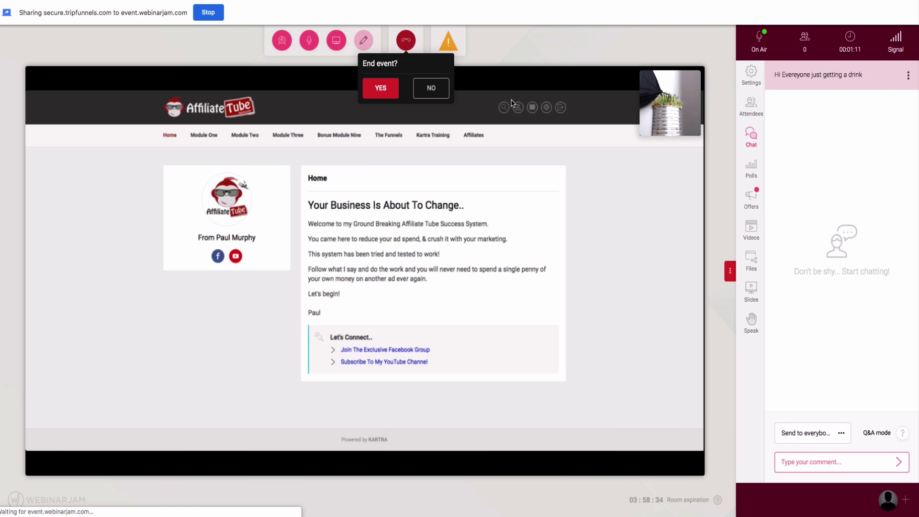
{"action": "left_click", "coordinate": [380, 89]}
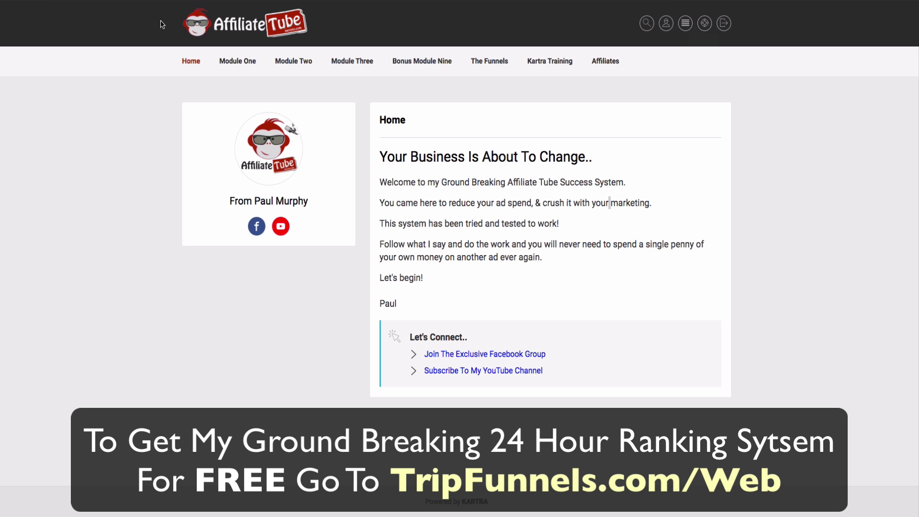
Look through the lessons listed under the Affiliate Tube course's modules, including Module Three and Bonus Module Nine.
{"action": "mouse_move", "coordinate": [239, 61]}
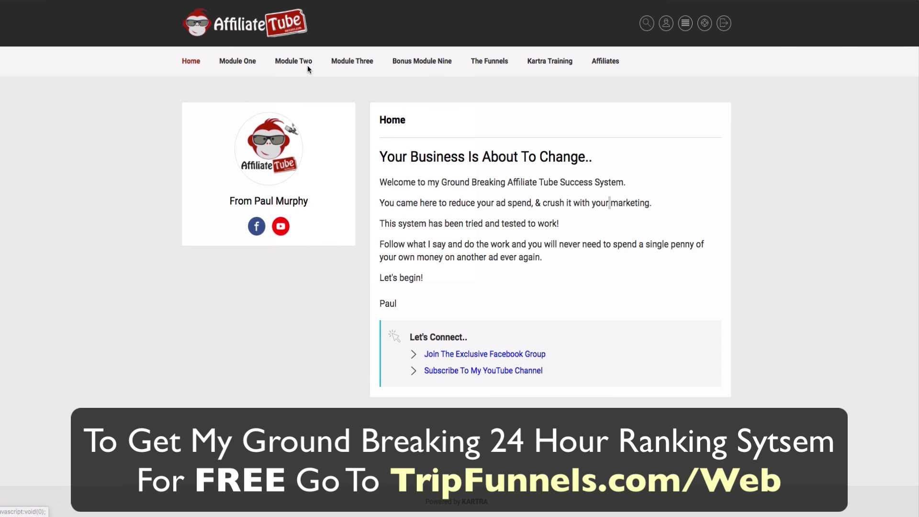
{"action": "mouse_move", "coordinate": [342, 62]}
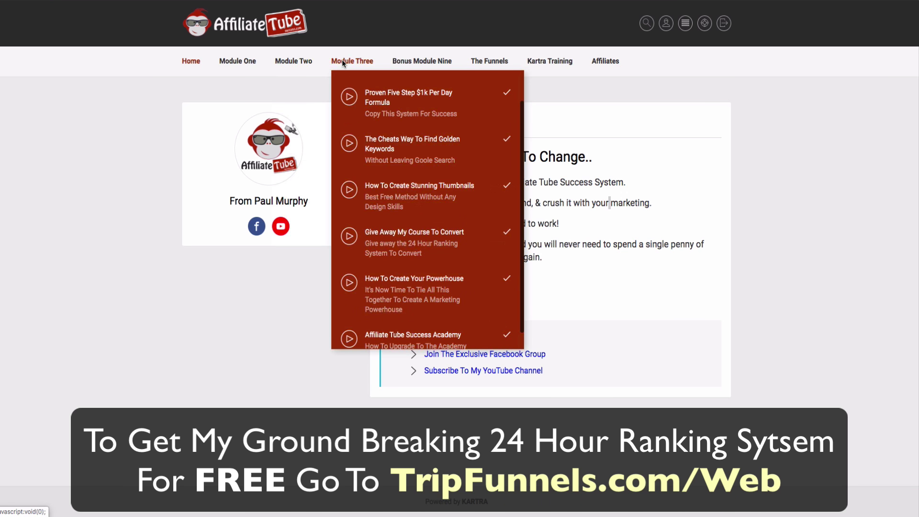
{"action": "mouse_move", "coordinate": [401, 64]}
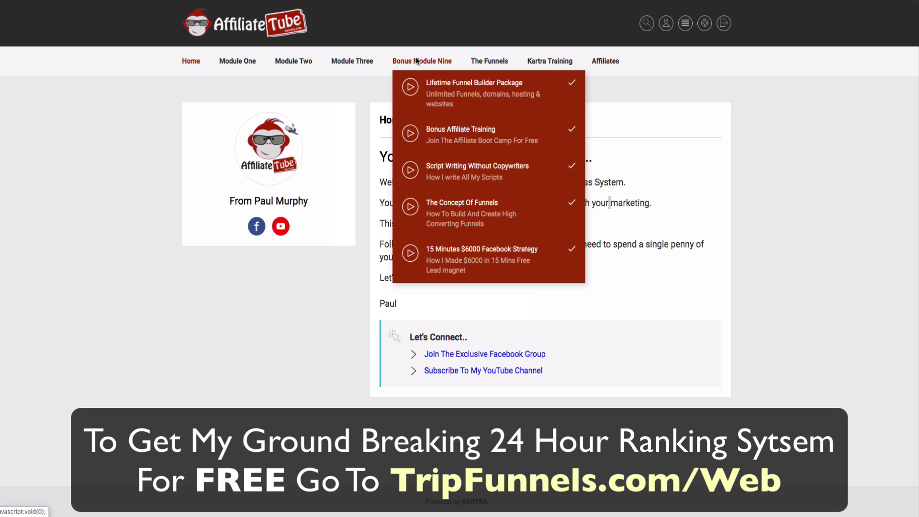
{"action": "mouse_move", "coordinate": [499, 60]}
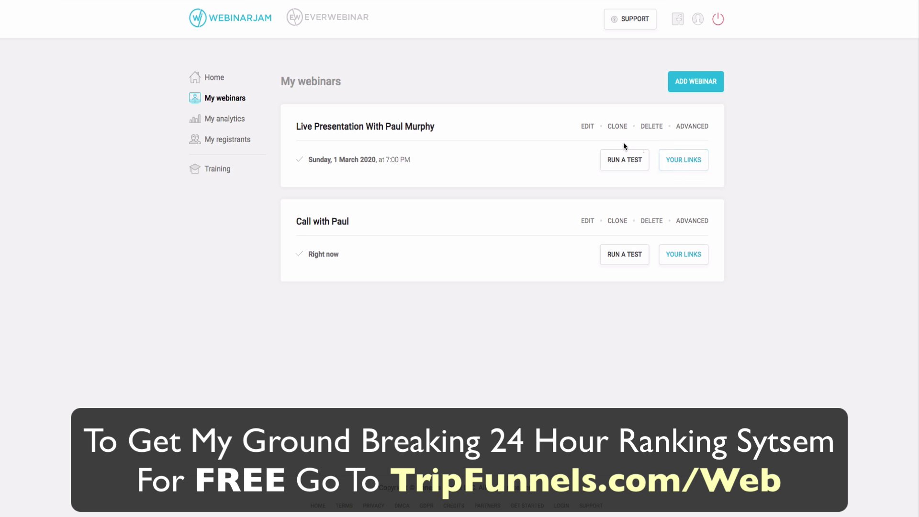
Download the Live Presentation webinar's replay for the Sunday, 1 March 2020, 7:00 PM session and open the downloaded video.
{"action": "left_click", "coordinate": [684, 158]}
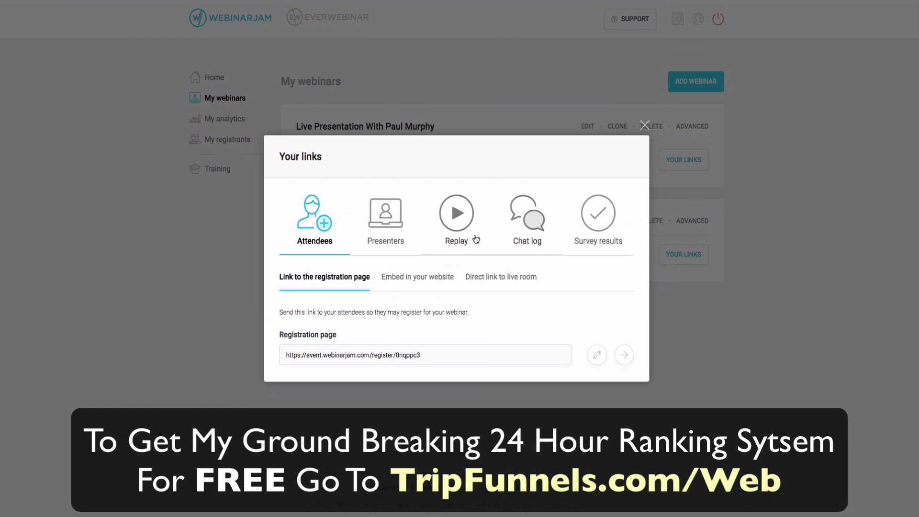
{"action": "left_click", "coordinate": [474, 240]}
{"action": "left_click", "coordinate": [348, 330]}
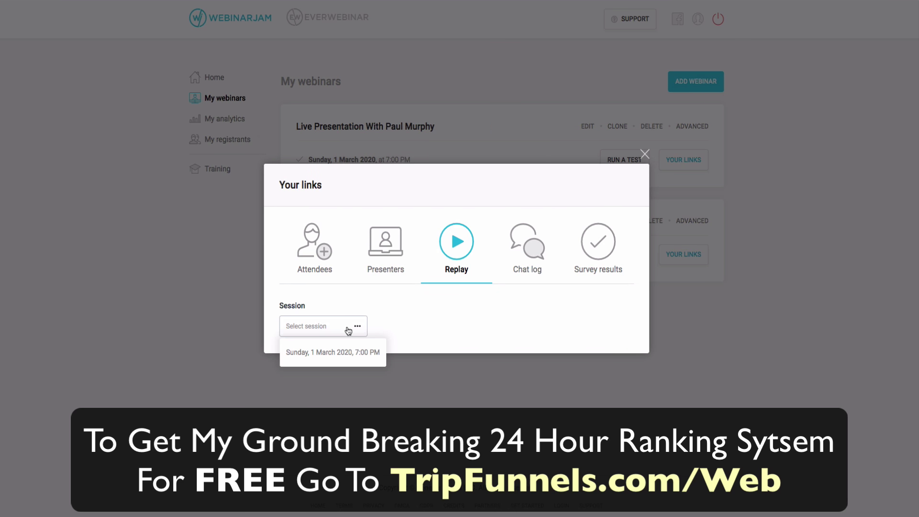
{"action": "left_click", "coordinate": [330, 351]}
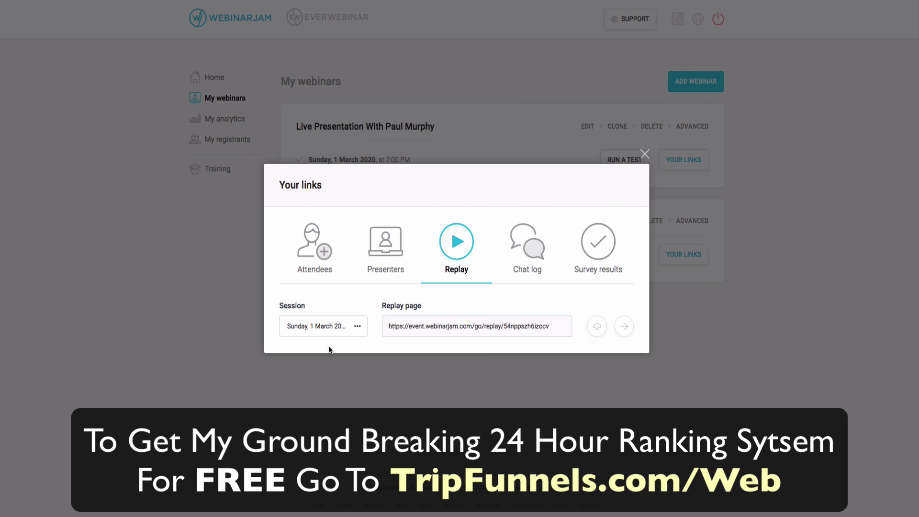
{"action": "left_click", "coordinate": [598, 327]}
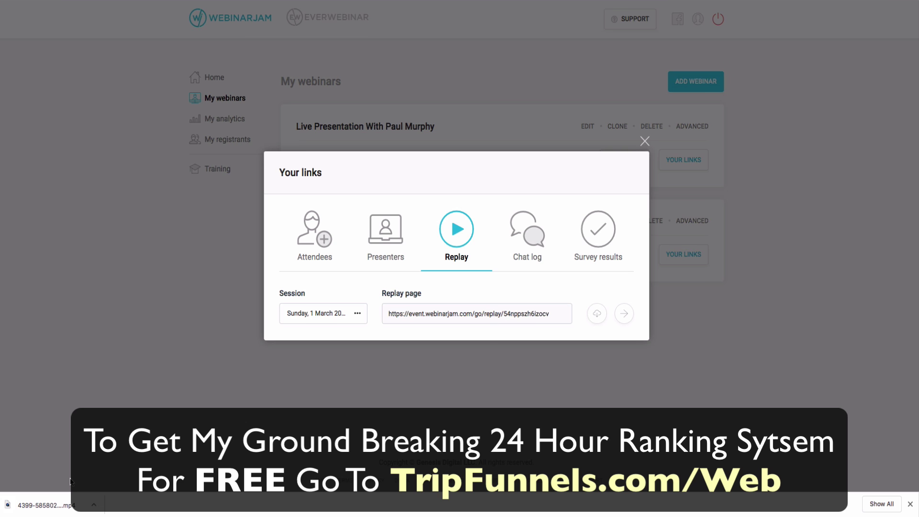
{"action": "left_click", "coordinate": [55, 502]}
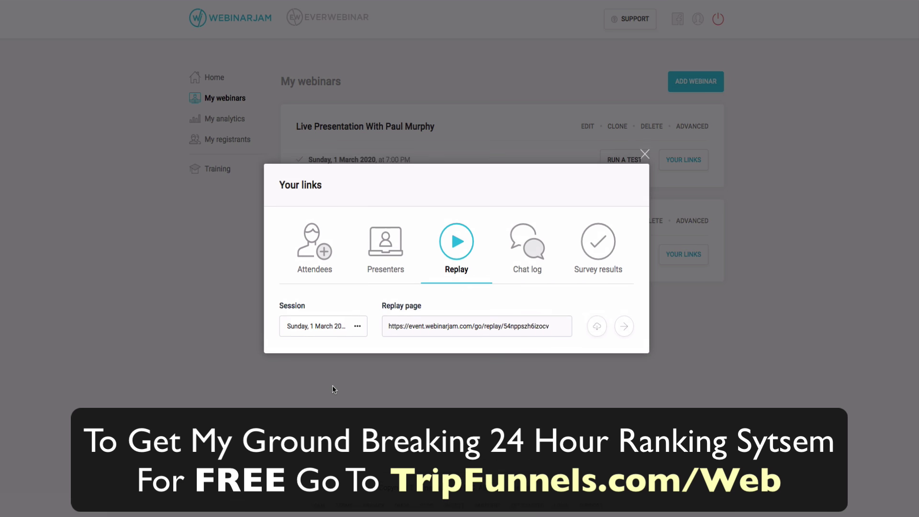